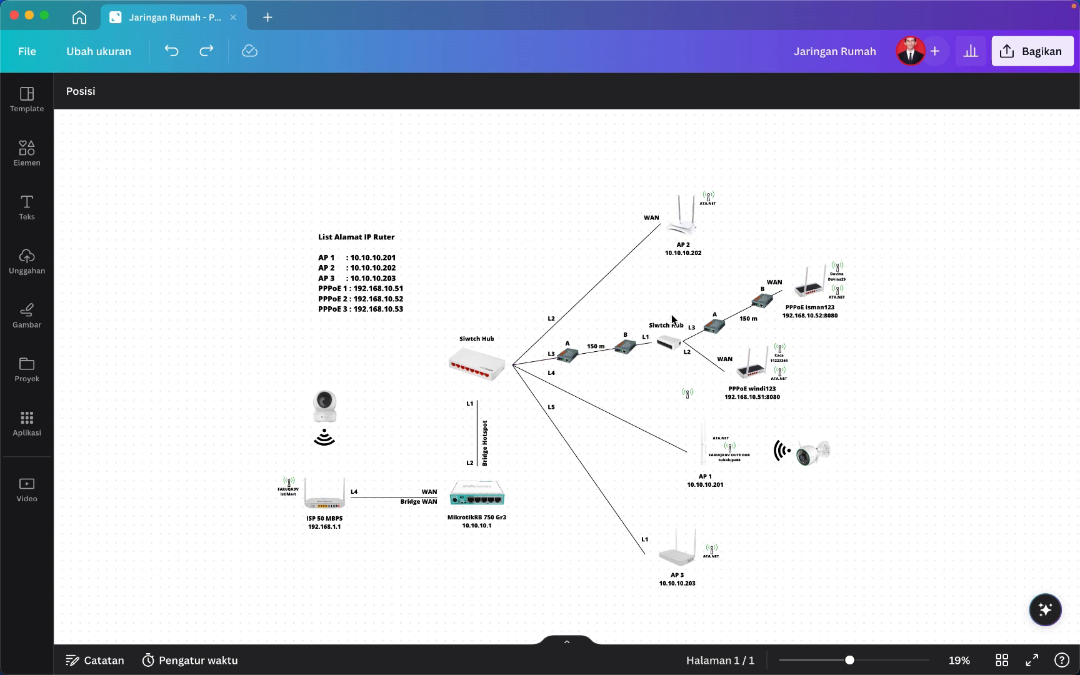
Duplicate the L2 line and stretch the copy horizontally to the right of AP 2.
{"action": "scroll", "coordinate": [672, 315], "scroll_direction": "up", "scroll_amount": 10}
{"action": "scroll", "coordinate": [672, 315], "scroll_direction": "up", "scroll_amount": 5}
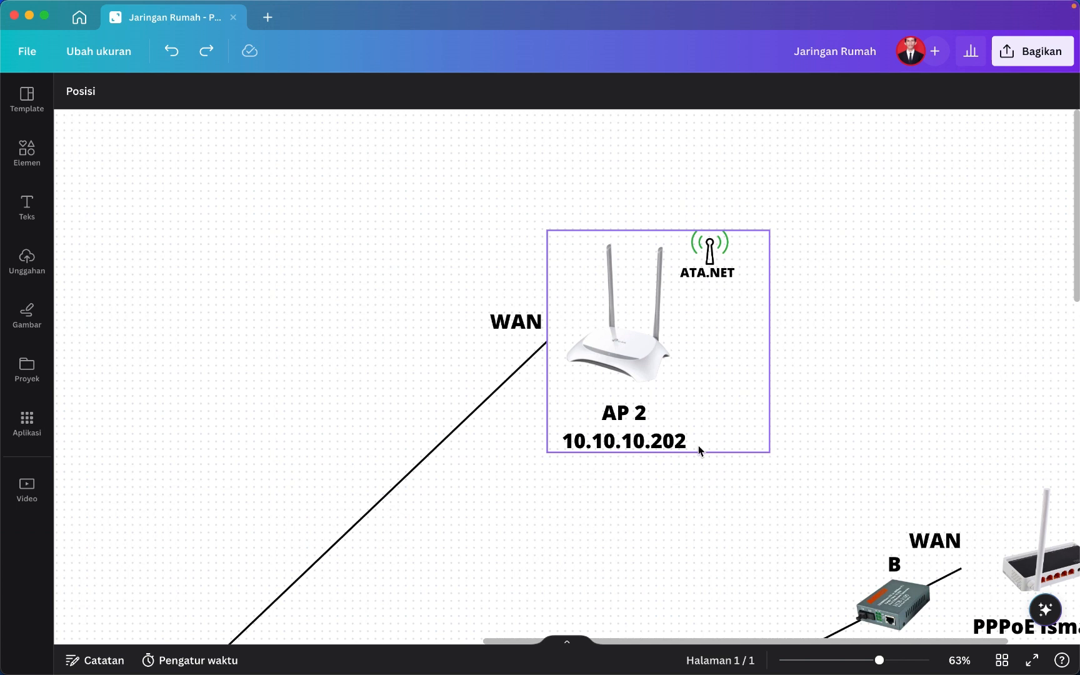
{"action": "scroll", "coordinate": [698, 450], "scroll_direction": "down", "scroll_amount": 5}
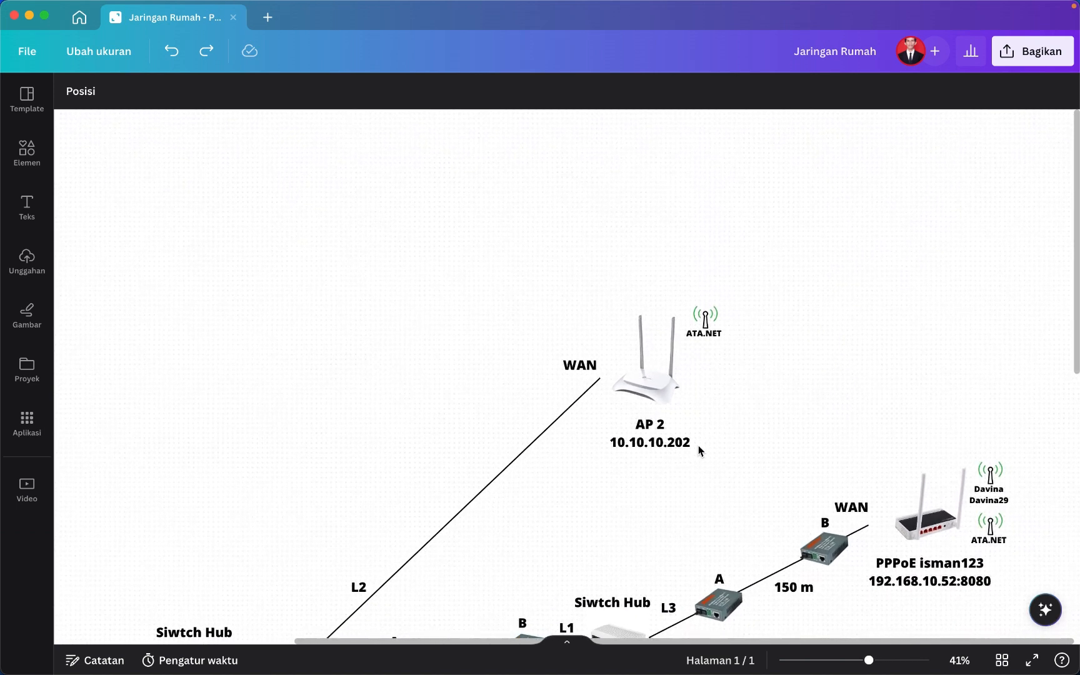
{"action": "scroll", "coordinate": [699, 450], "scroll_direction": "right", "scroll_amount": 2}
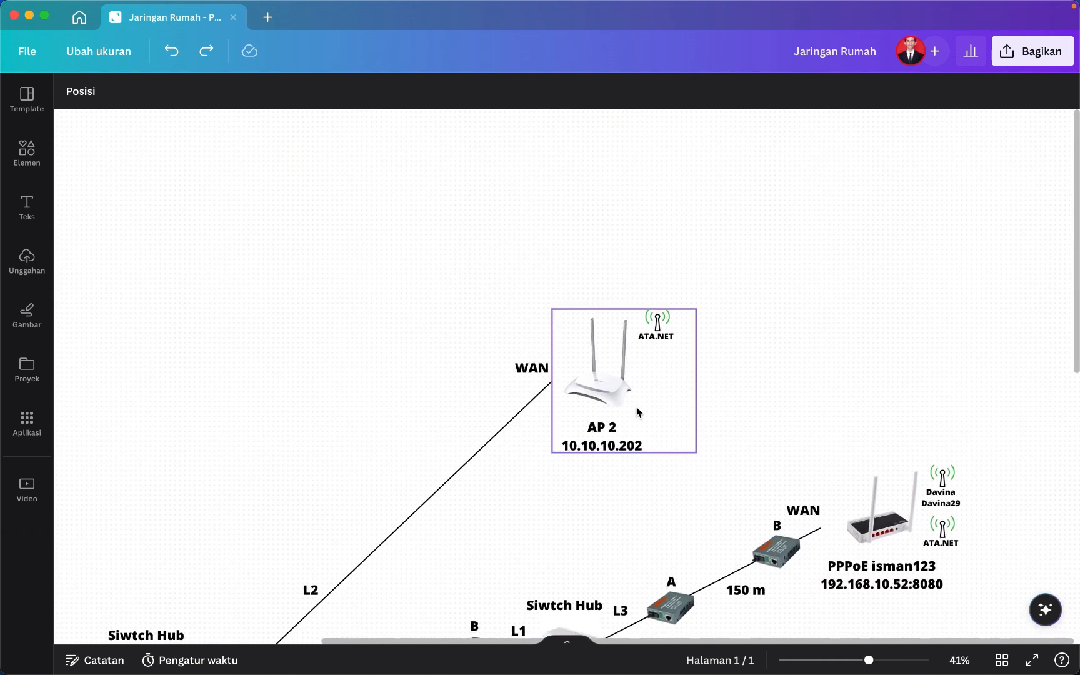
{"action": "left_click", "coordinate": [505, 434]}
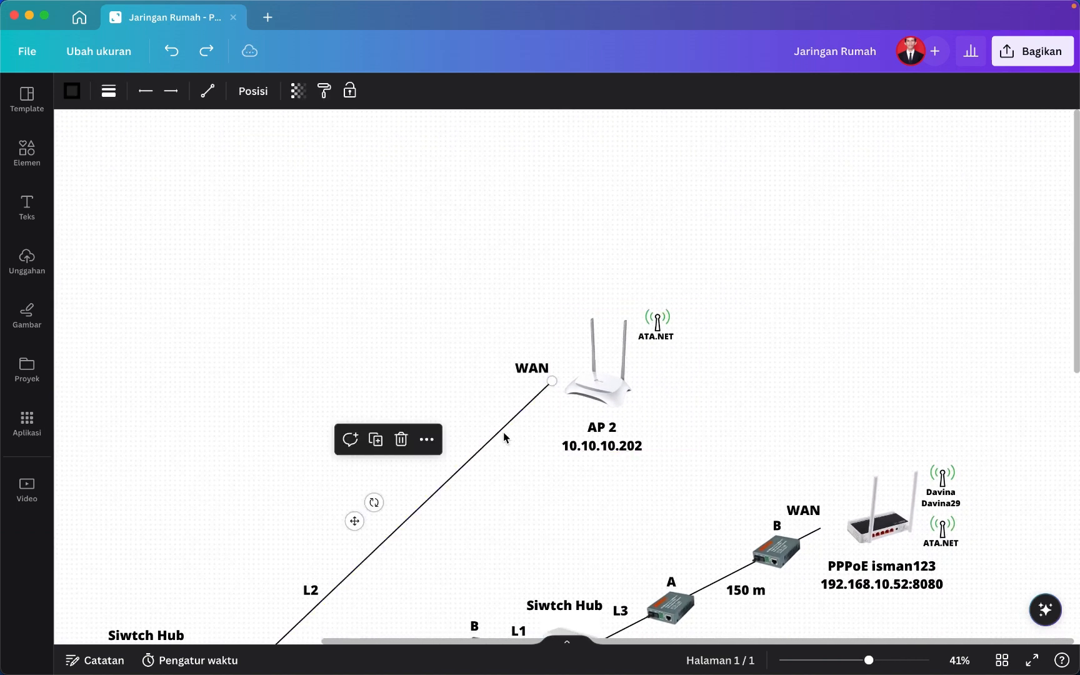
{"action": "key", "text": "super+d"}
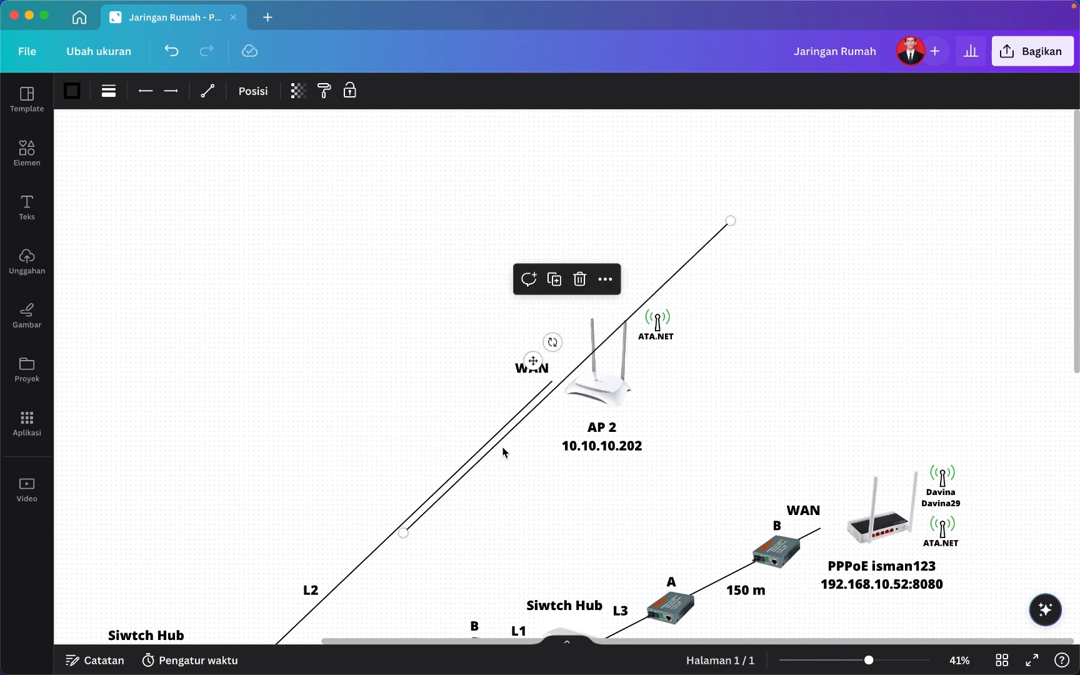
{"action": "left_click_drag", "start_coordinate": [504, 451], "coordinate": [788, 290]}
{"action": "scroll", "coordinate": [788, 290], "scroll_direction": "up", "scroll_amount": 3}
{"action": "scroll", "coordinate": [788, 291], "scroll_direction": "right", "scroll_amount": 4}
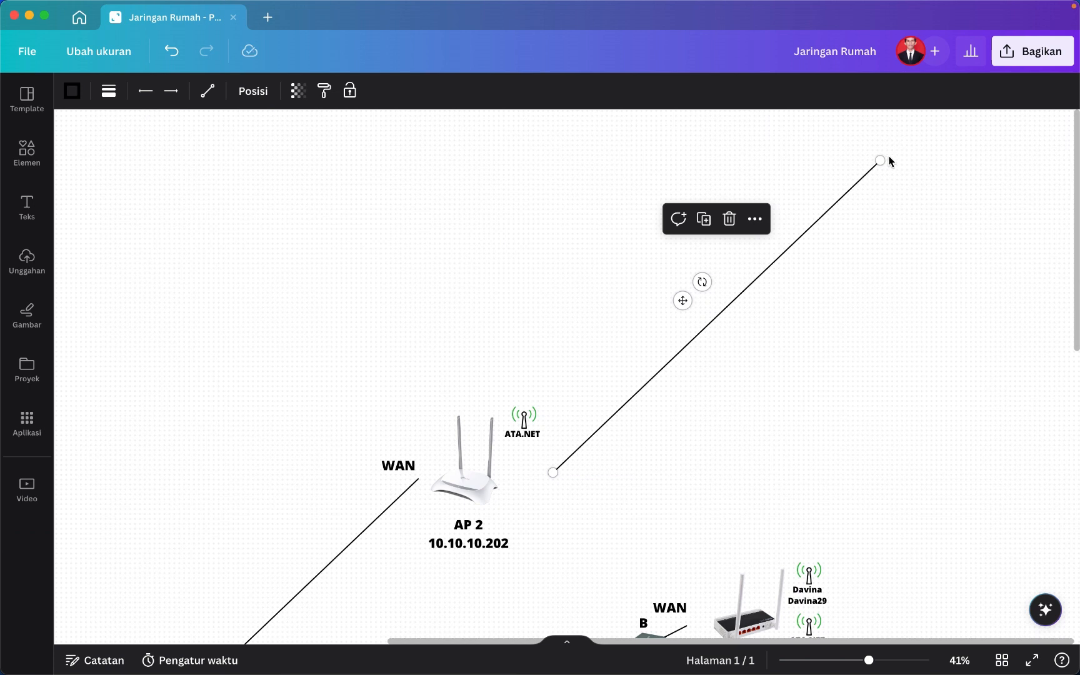
{"action": "left_click_drag", "start_coordinate": [882, 160], "coordinate": [748, 473]}
Duplicate the AP 2 router group and place the copy at the new line's end.
{"action": "left_click", "coordinate": [503, 524]}
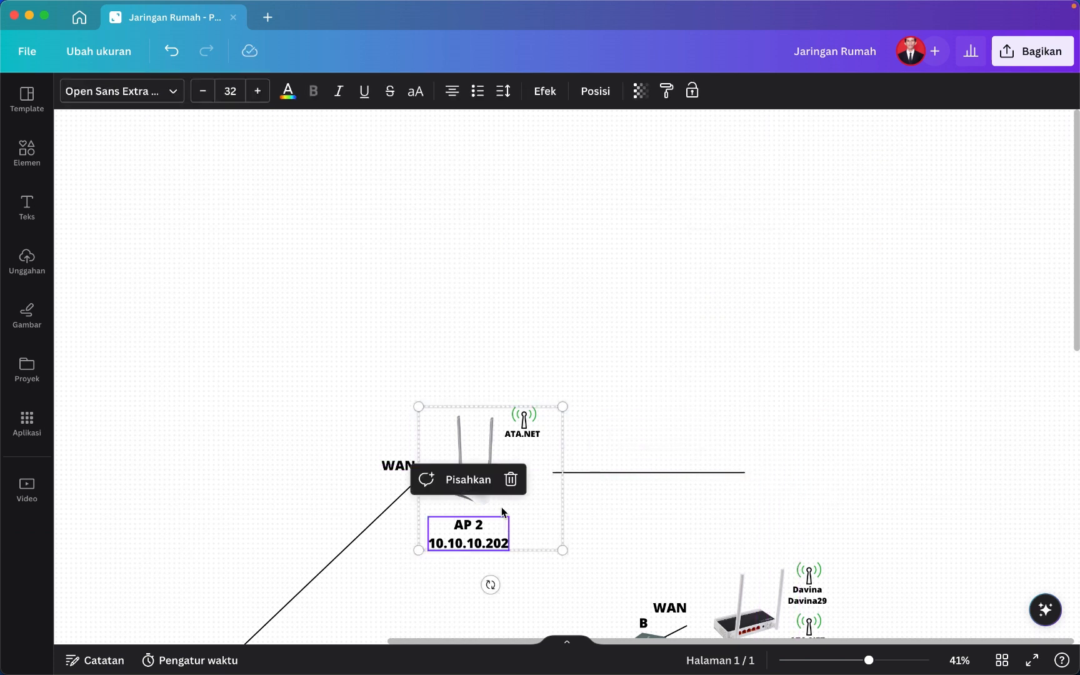
{"action": "left_click", "coordinate": [481, 452]}
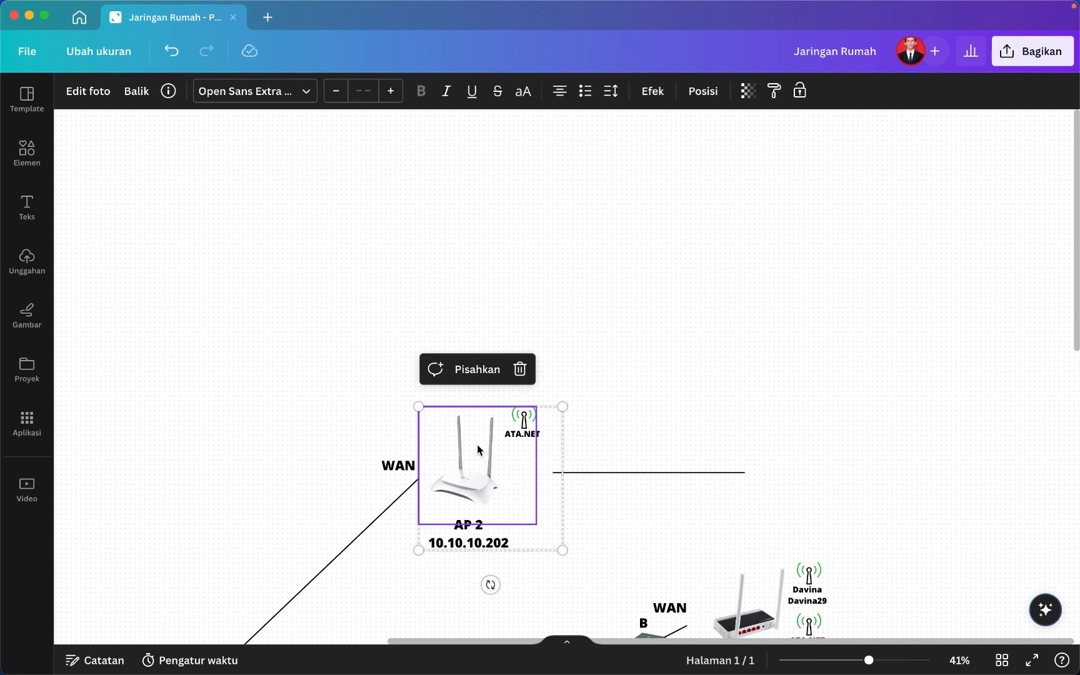
{"action": "key", "text": "super+d"}
{"action": "left_click_drag", "start_coordinate": [549, 405], "coordinate": [829, 496]}
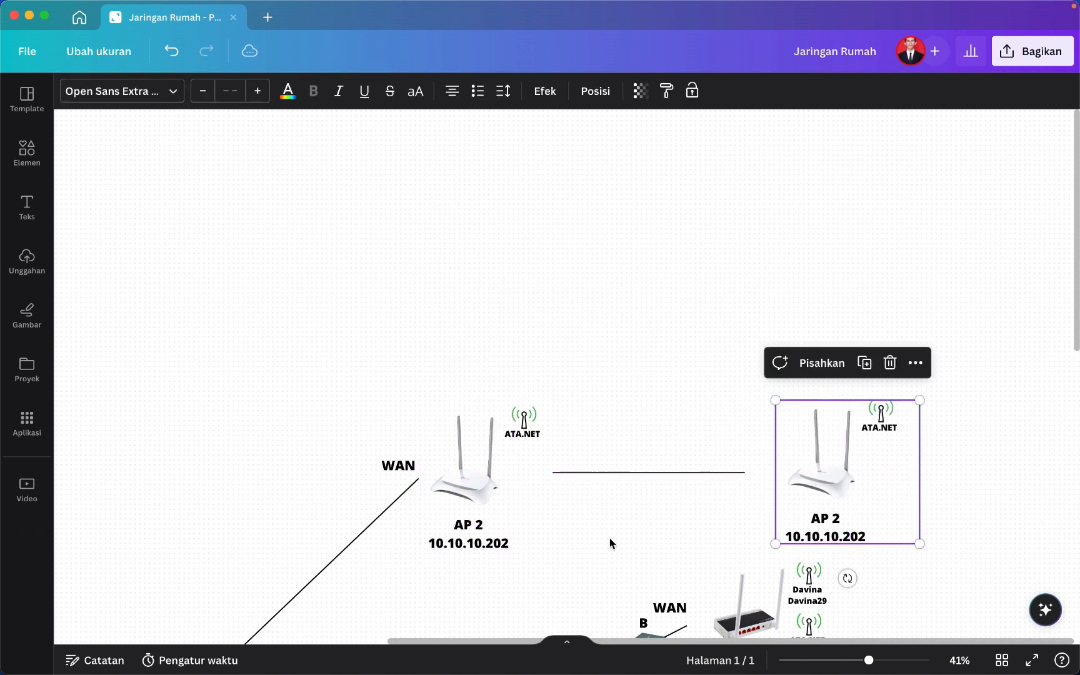
Rename the original router's AP 2 label to PPPoE.
{"action": "scroll", "coordinate": [609, 541], "scroll_direction": "down", "scroll_amount": 3}
{"action": "scroll", "coordinate": [610, 541], "scroll_direction": "left", "scroll_amount": 4}
{"action": "left_click", "coordinate": [633, 422]}
{"action": "double_click", "coordinate": [631, 419]}
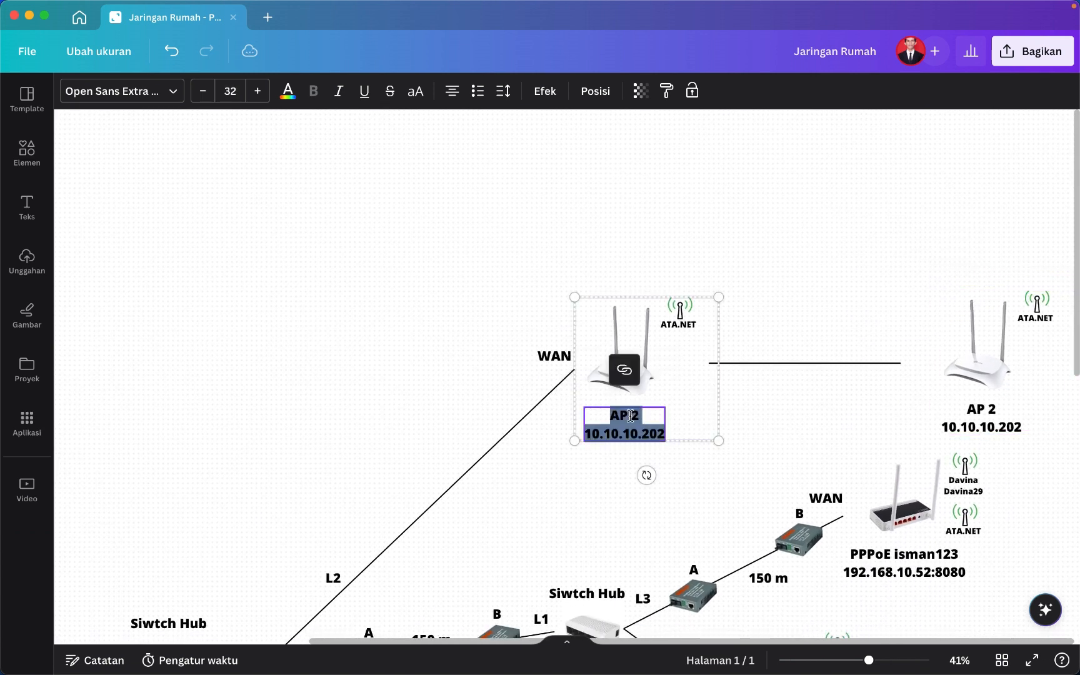
{"action": "double_click", "coordinate": [631, 416]}
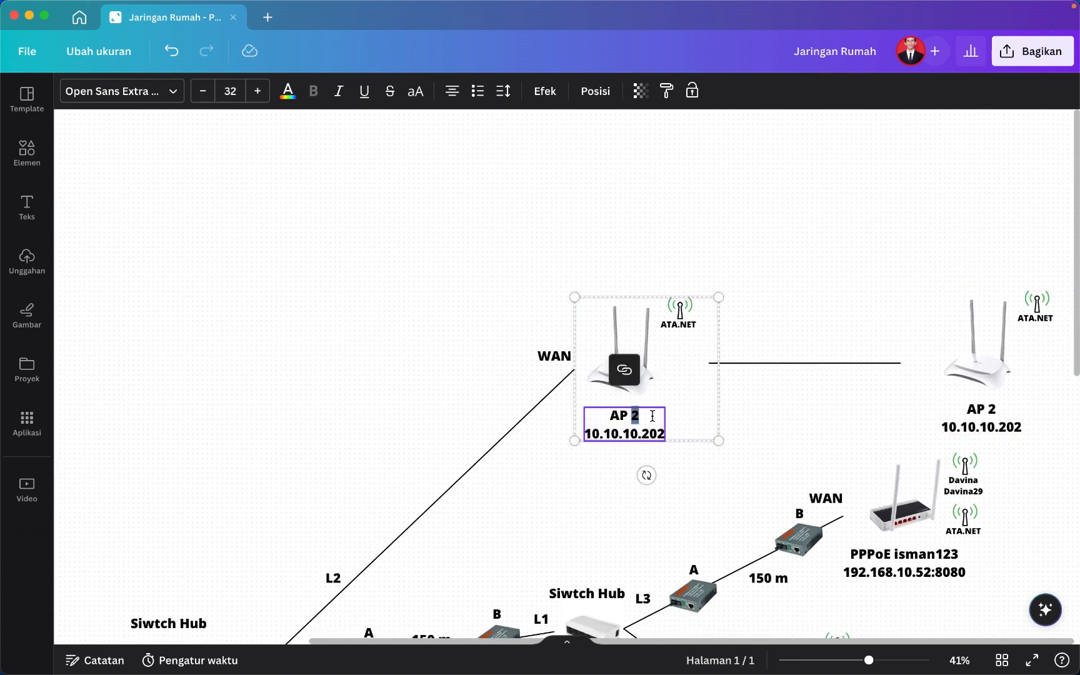
{"action": "left_click", "coordinate": [654, 415]}
{"action": "key", "text": "BackSpace"}
{"action": "key", "text": "BackSpace"}
{"action": "key", "text": "BackSpace"}
{"action": "key", "text": "BackSpace"}
{"action": "type", "text": "PPP"}
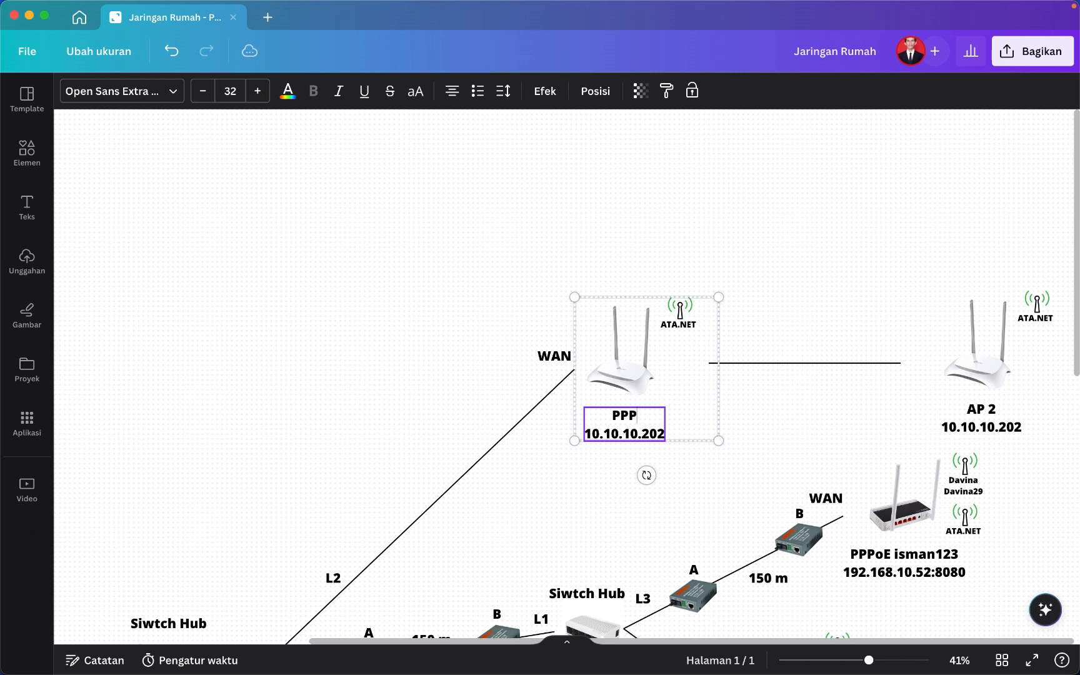
{"action": "type", "text": "oE"}
Replace the label's 10.10.10.202 address with 192.168.10.54.
{"action": "triple_click", "coordinate": [643, 432]}
{"action": "triple_click", "coordinate": [643, 433]}
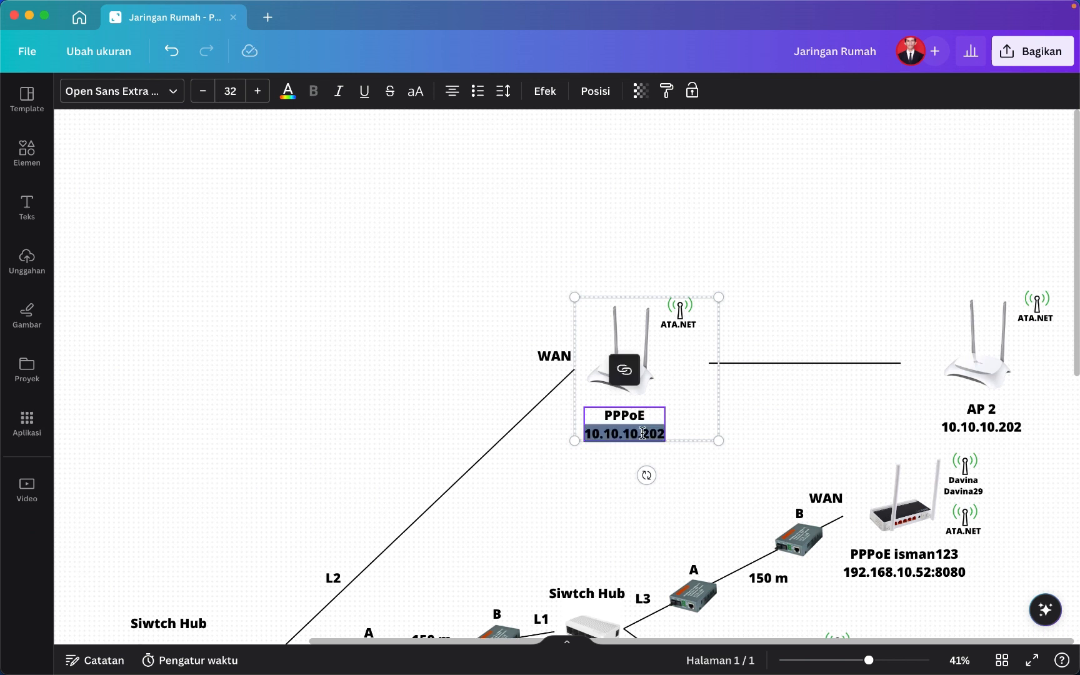
{"action": "key", "text": "BackSpace"}
{"action": "key", "text": "BackSpace"}
{"action": "type", "text": "192"}
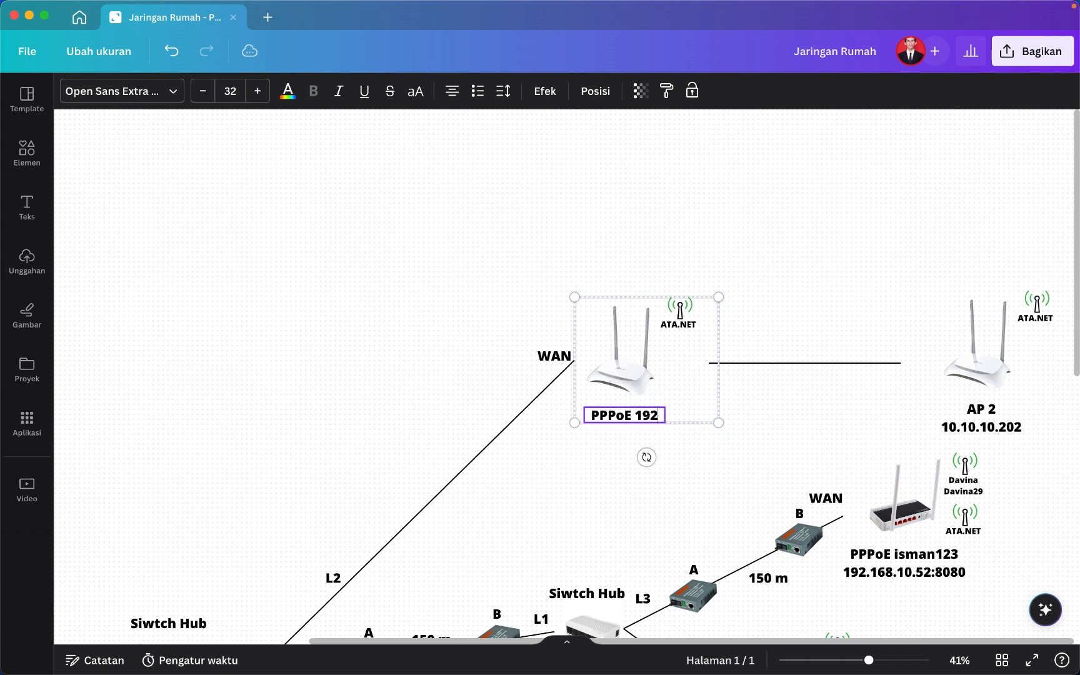
{"action": "type", "text": ".168"}
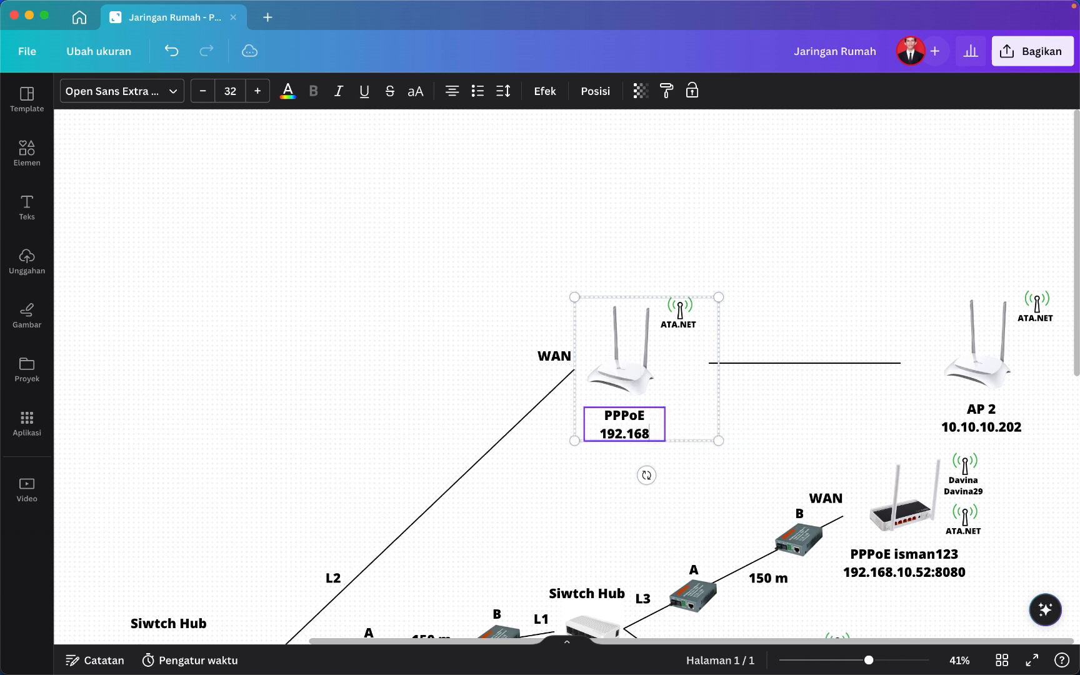
{"action": "type", "text": ".10."}
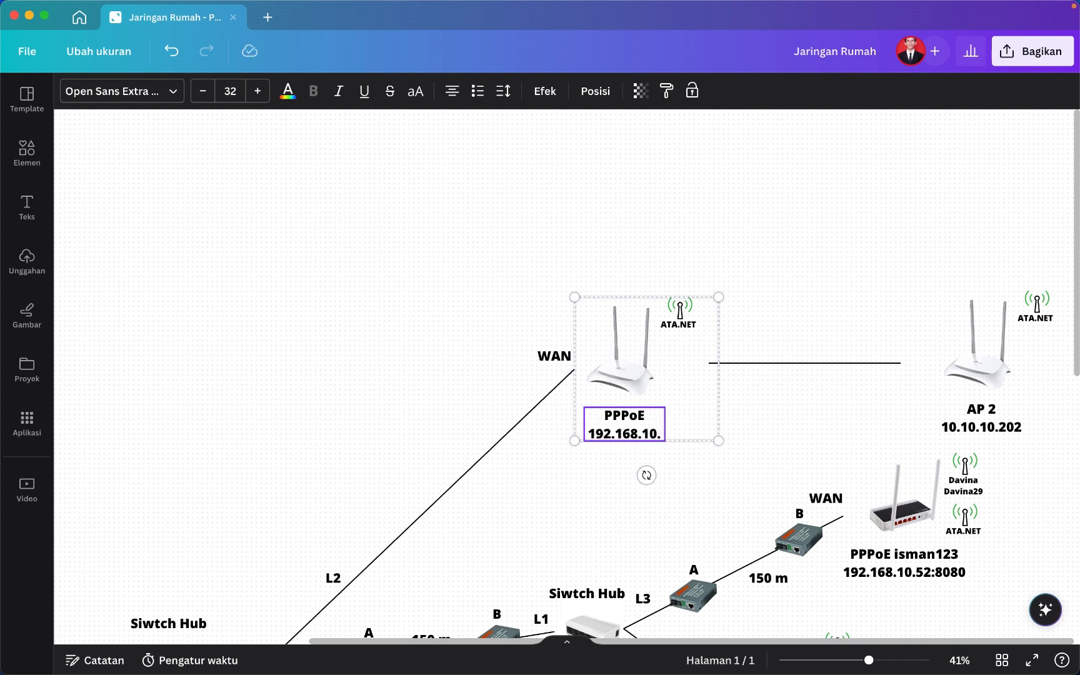
{"action": "type", "text": "54"}
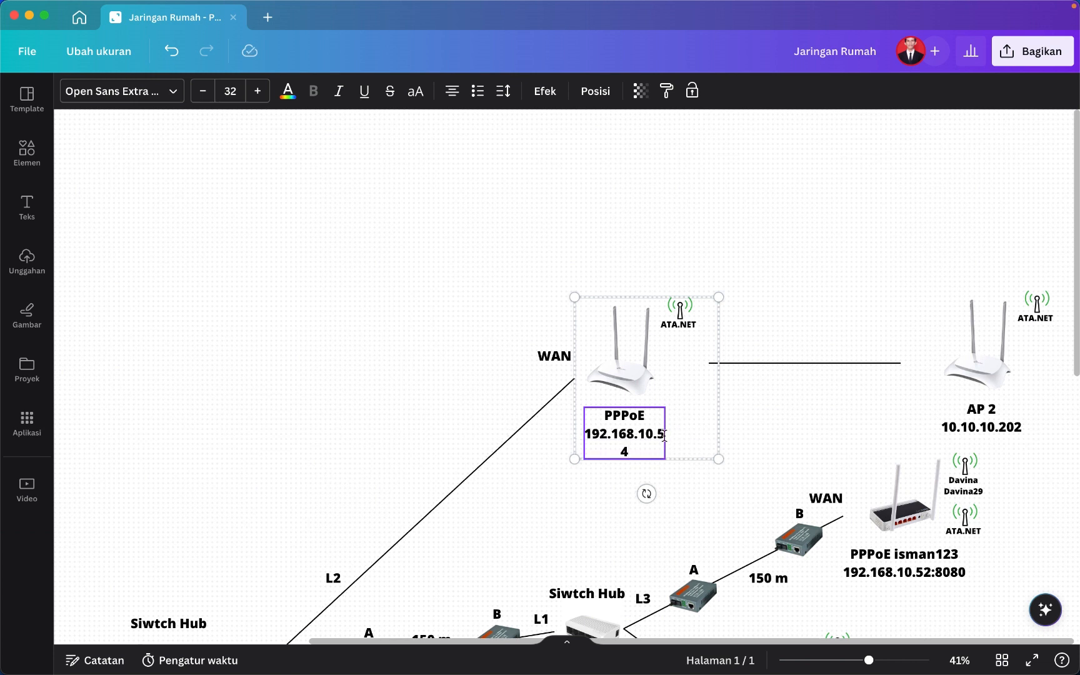
{"action": "left_click", "coordinate": [574, 478]}
{"action": "scroll", "coordinate": [576, 479], "scroll_direction": "down", "scroll_amount": 5, "text": "ctrl"}
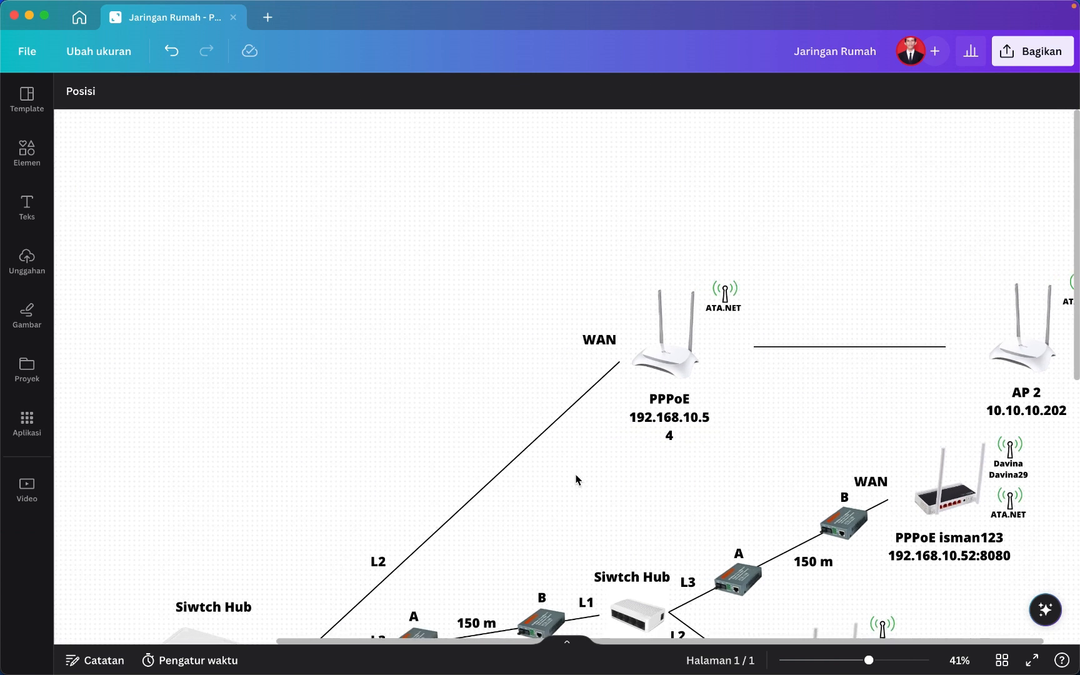
{"action": "scroll", "coordinate": [276, 518], "scroll_direction": "up", "scroll_amount": 6, "text": "ctrl"}
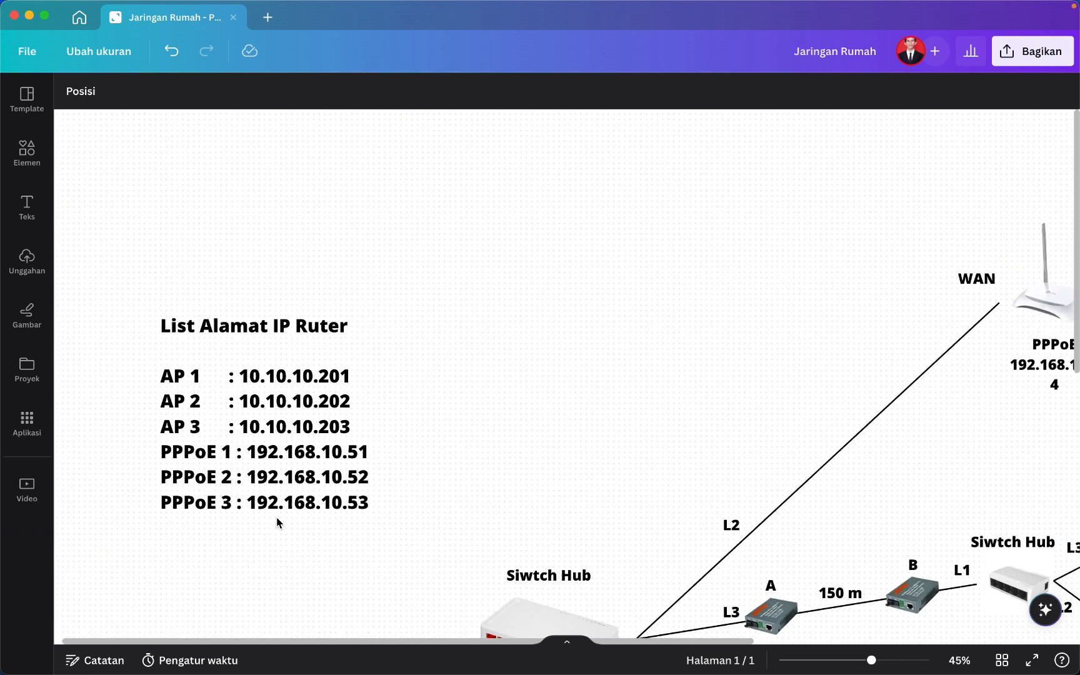
{"action": "scroll", "coordinate": [276, 518], "scroll_direction": "down", "scroll_amount": 1}
{"action": "scroll", "coordinate": [276, 517], "scroll_direction": "left", "scroll_amount": 1}
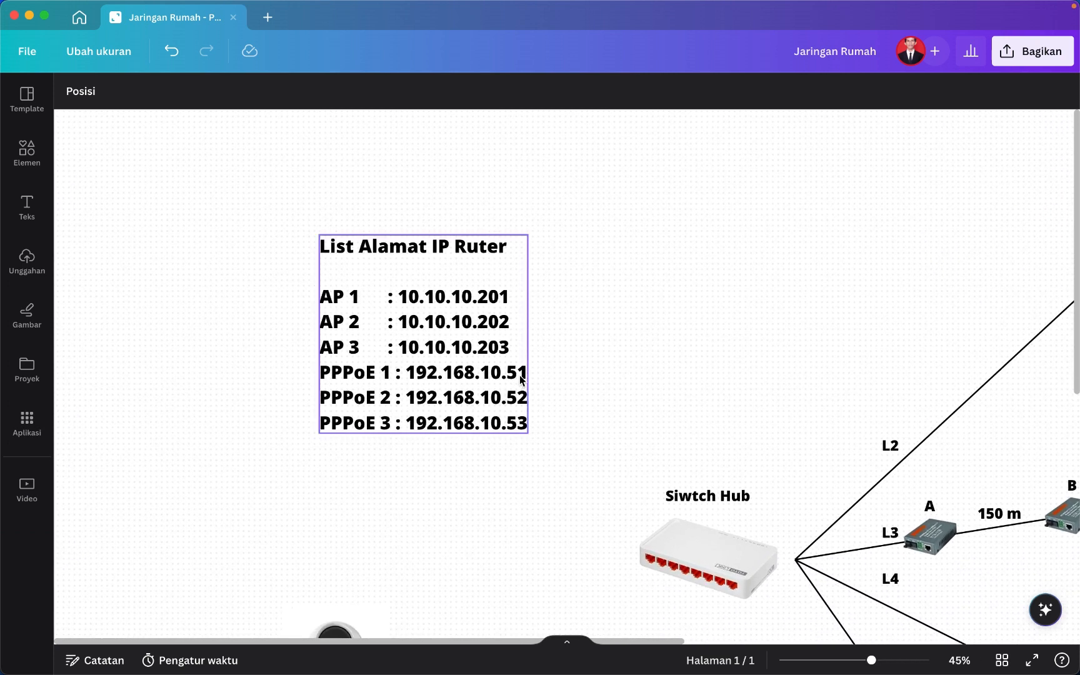
{"action": "scroll", "coordinate": [664, 423], "scroll_direction": "down", "scroll_amount": 5, "text": "ctrl"}
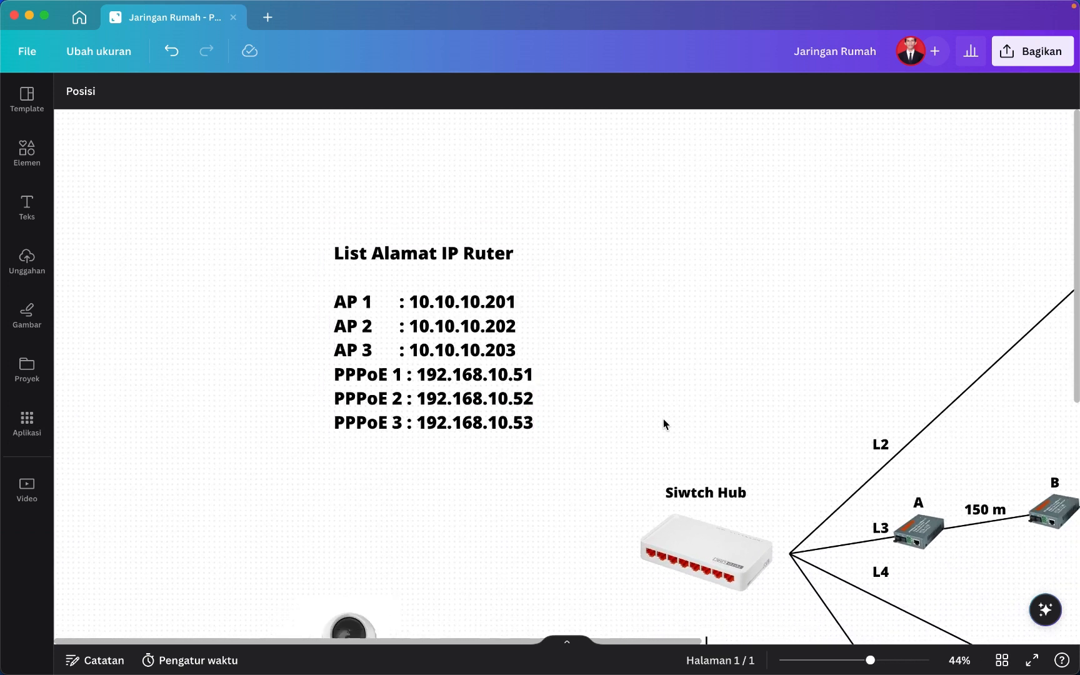
{"action": "scroll", "coordinate": [663, 419], "scroll_direction": "right", "scroll_amount": 5}
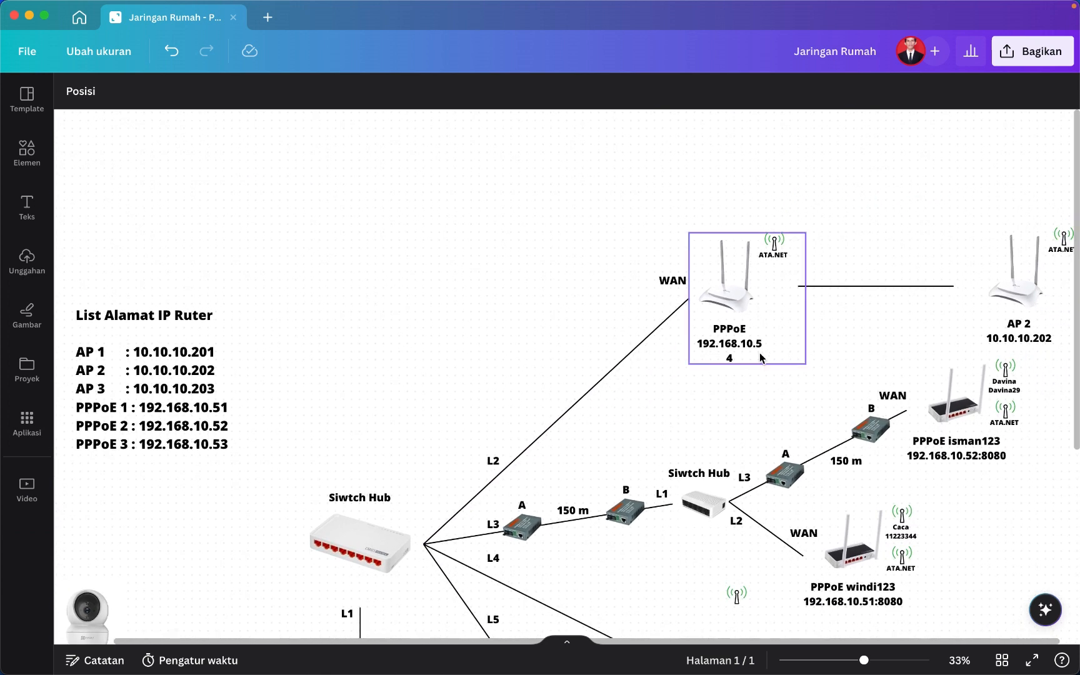
{"action": "scroll", "coordinate": [765, 355], "scroll_direction": "right", "scroll_amount": 2}
{"action": "scroll", "coordinate": [765, 355], "scroll_direction": "up", "scroll_amount": 1}
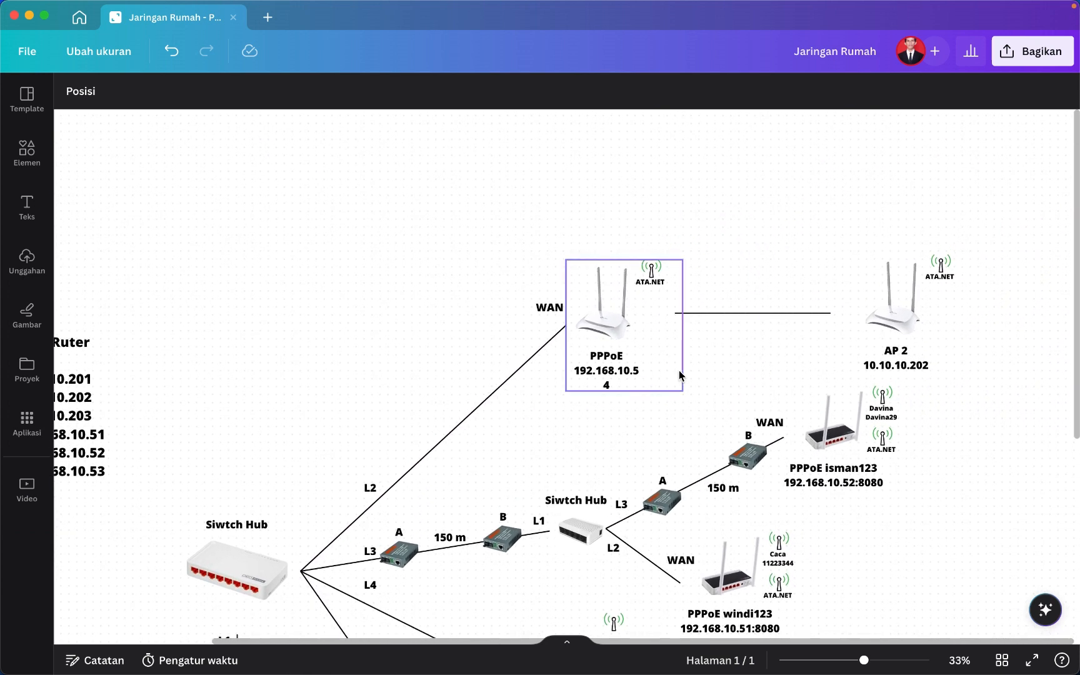
Replace the router's ATA.NET caption with 'Client 1 PPPoE' and add the Wi-Fi password beneath.
{"action": "left_click", "coordinate": [651, 278]}
{"action": "left_click", "coordinate": [651, 279]}
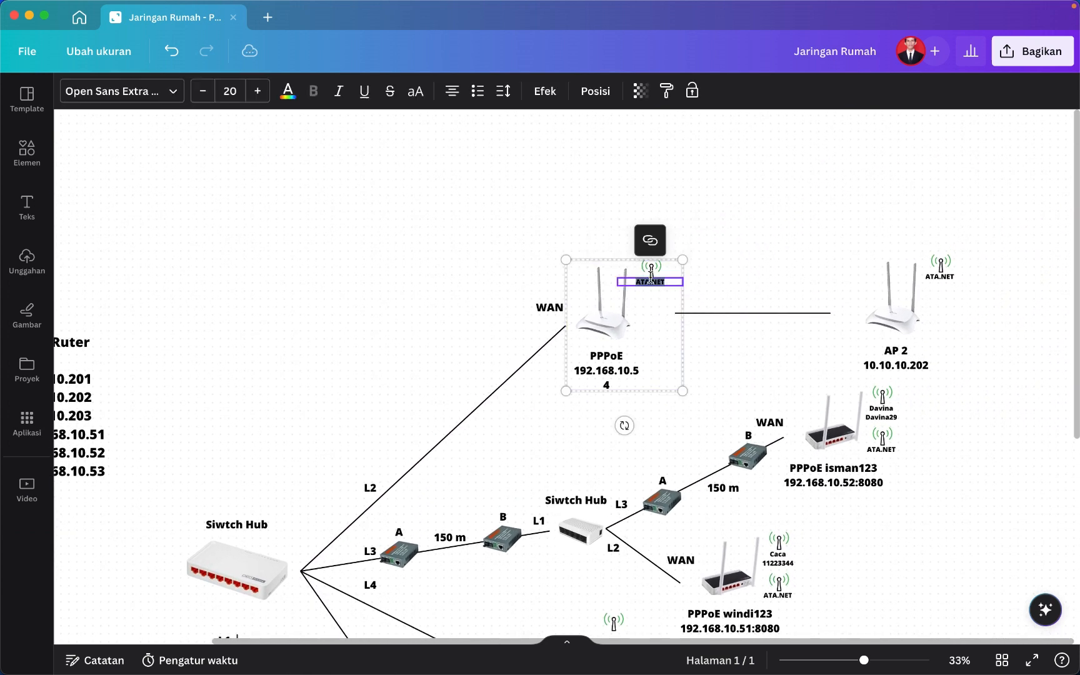
{"action": "scroll", "coordinate": [651, 278], "scroll_direction": "up", "scroll_amount": 5}
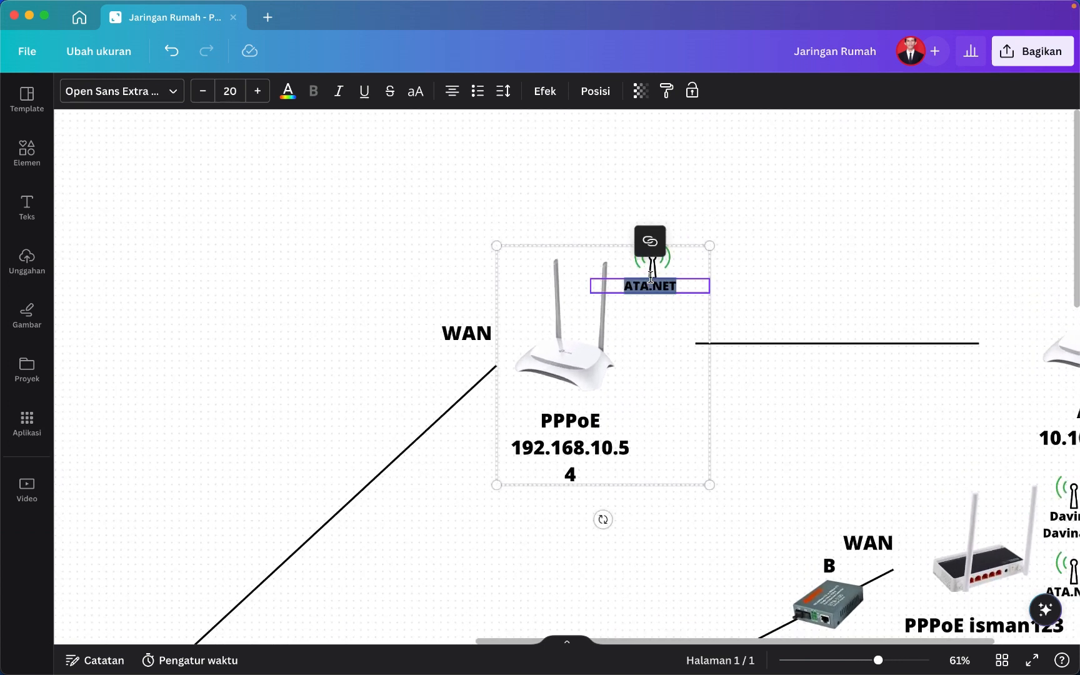
{"action": "key", "text": "Right"}
{"action": "key", "text": "BackSpace"}
{"action": "key", "text": "BackSpace"}
{"action": "key", "text": "BackSpace"}
{"action": "key", "text": "BackSpace"}
{"action": "key", "text": "BackSpace"}
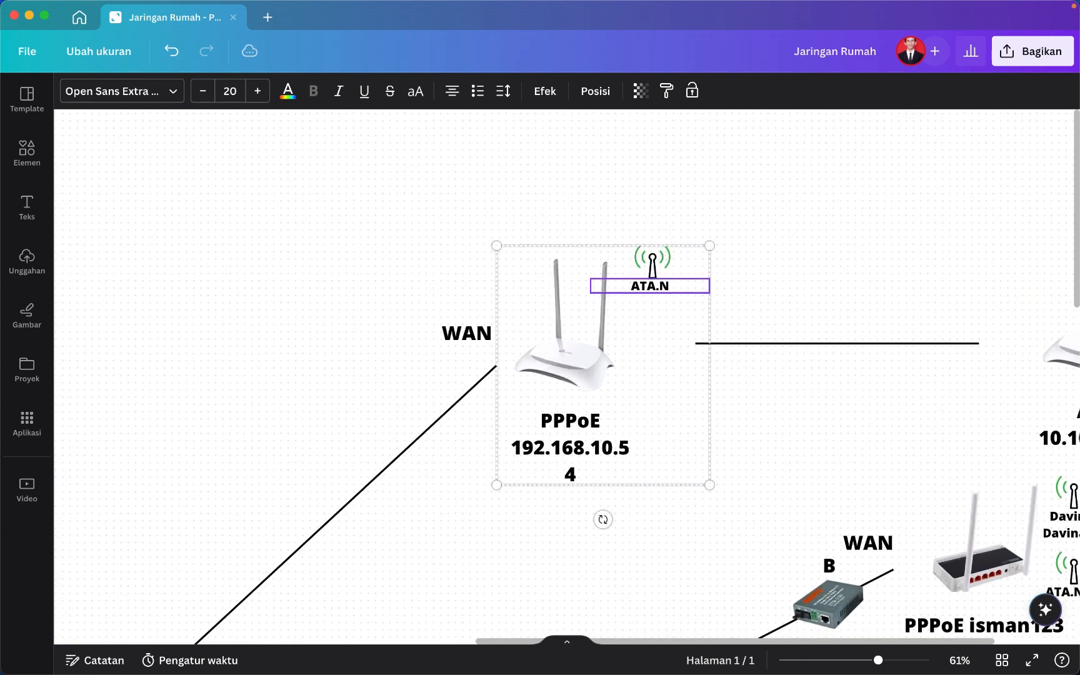
{"action": "type", "text": "Client 1 PPPo"}
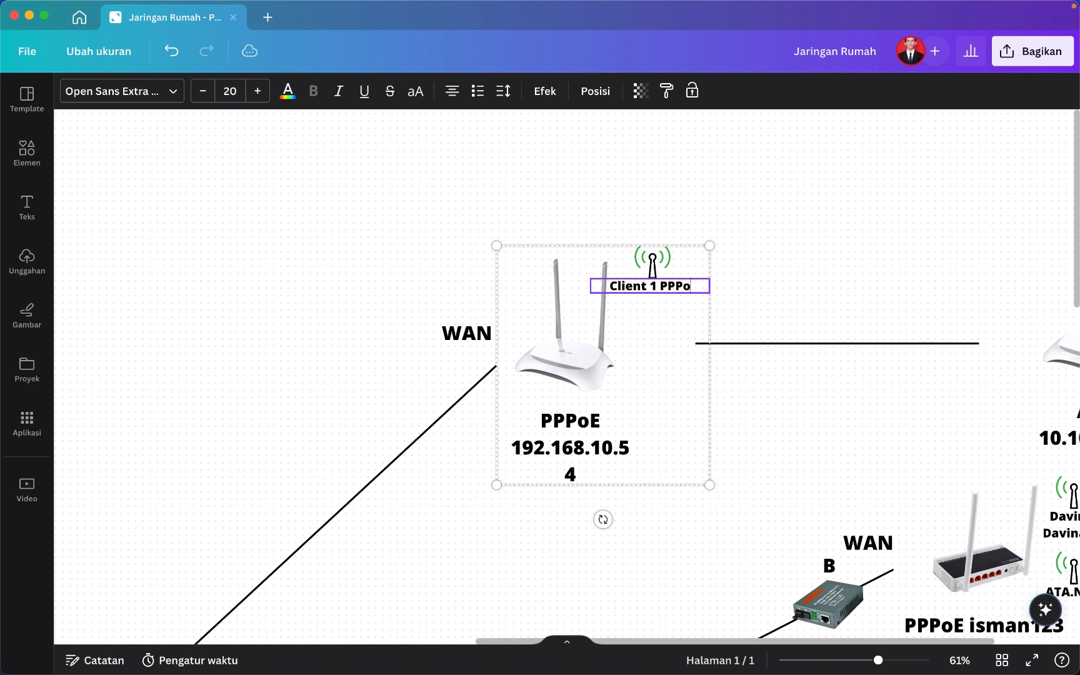
{"action": "type", "text": "E"}
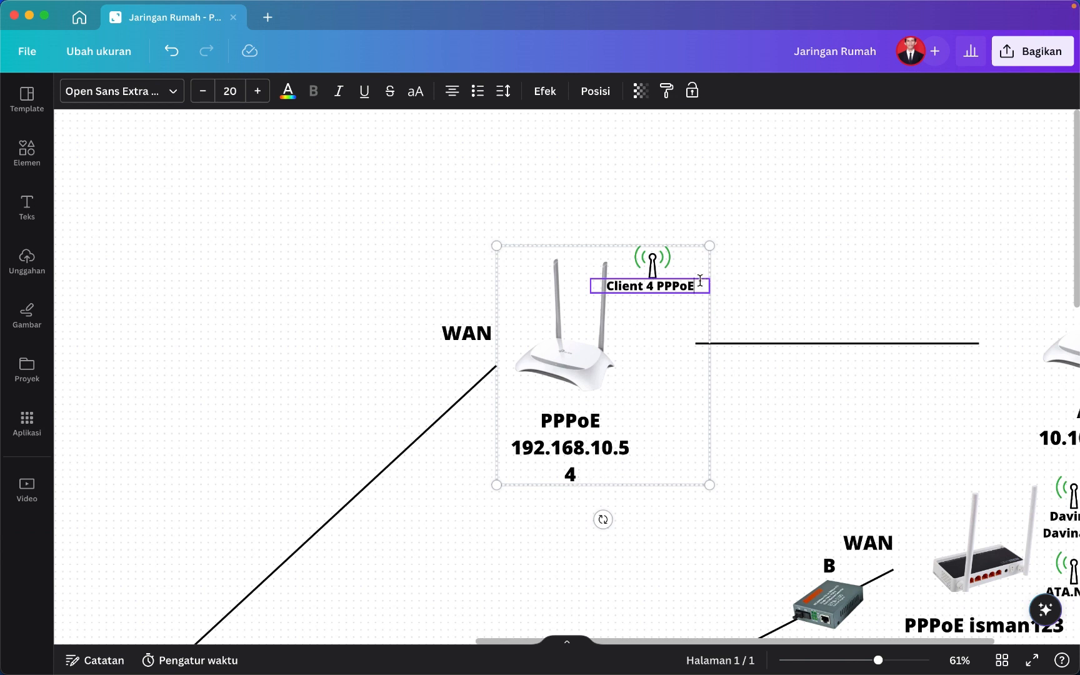
{"action": "key", "text": "Return"}
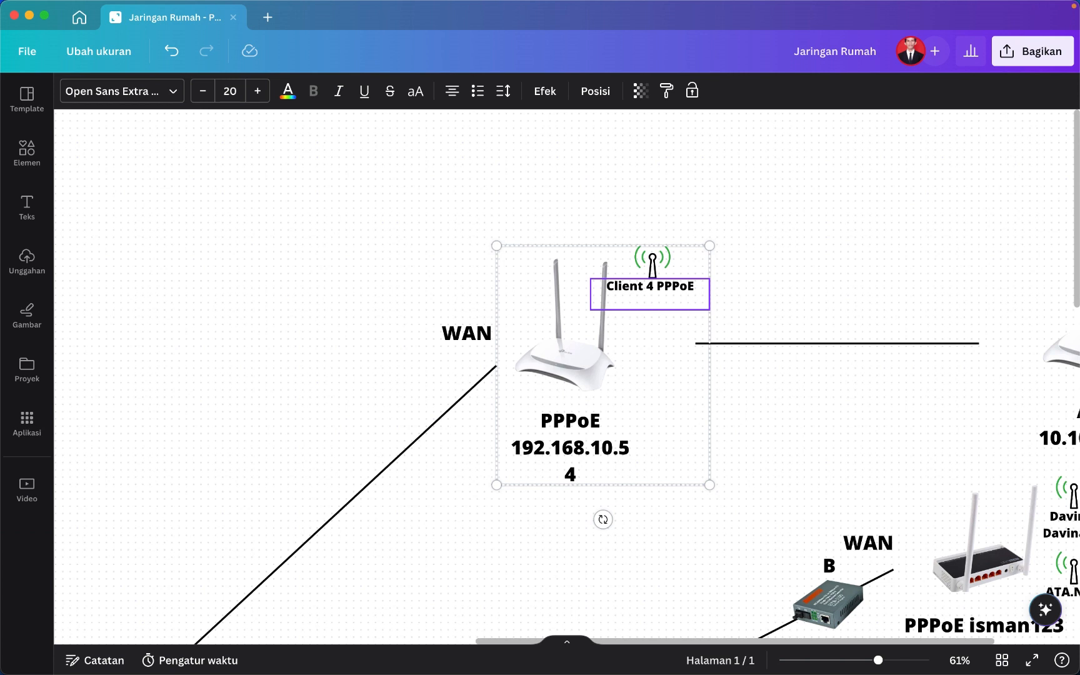
{"action": "type", "text": "12345678"}
{"action": "left_click", "coordinate": [842, 452]}
{"action": "scroll", "coordinate": [842, 452], "scroll_direction": "right", "scroll_amount": 3}
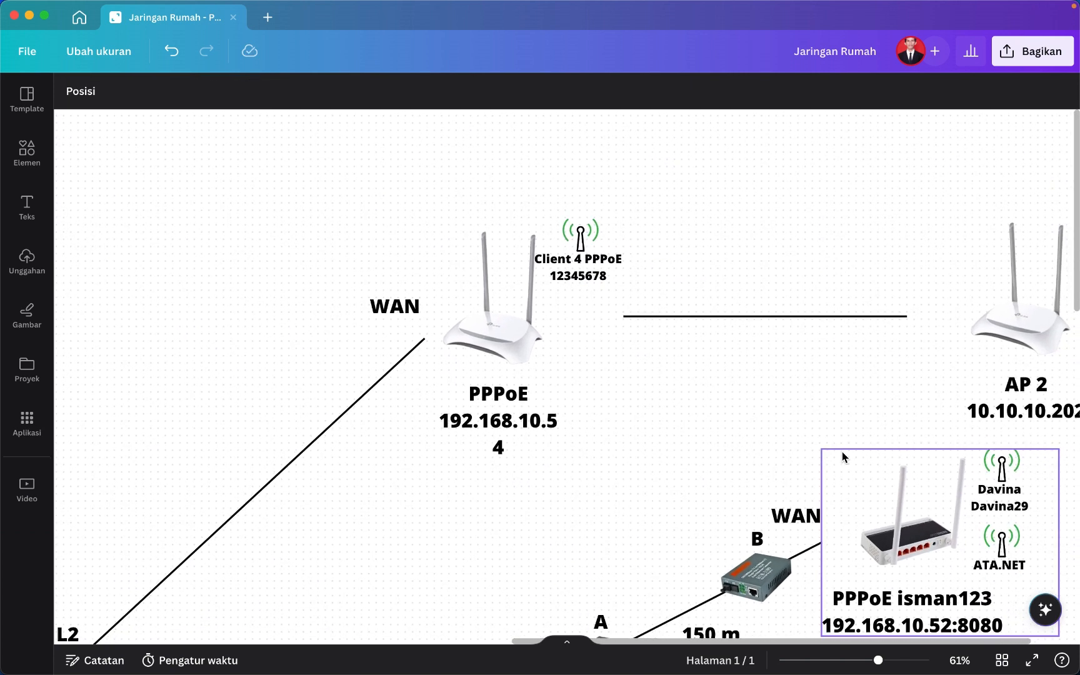
Check the AP 2 router's label by putting the cursor after AP 2.
{"action": "scroll", "coordinate": [755, 441], "scroll_direction": "right", "scroll_amount": 3}
{"action": "scroll", "coordinate": [700, 389], "scroll_direction": "right", "scroll_amount": 2}
{"action": "scroll", "coordinate": [700, 389], "scroll_direction": "down", "scroll_amount": 2}
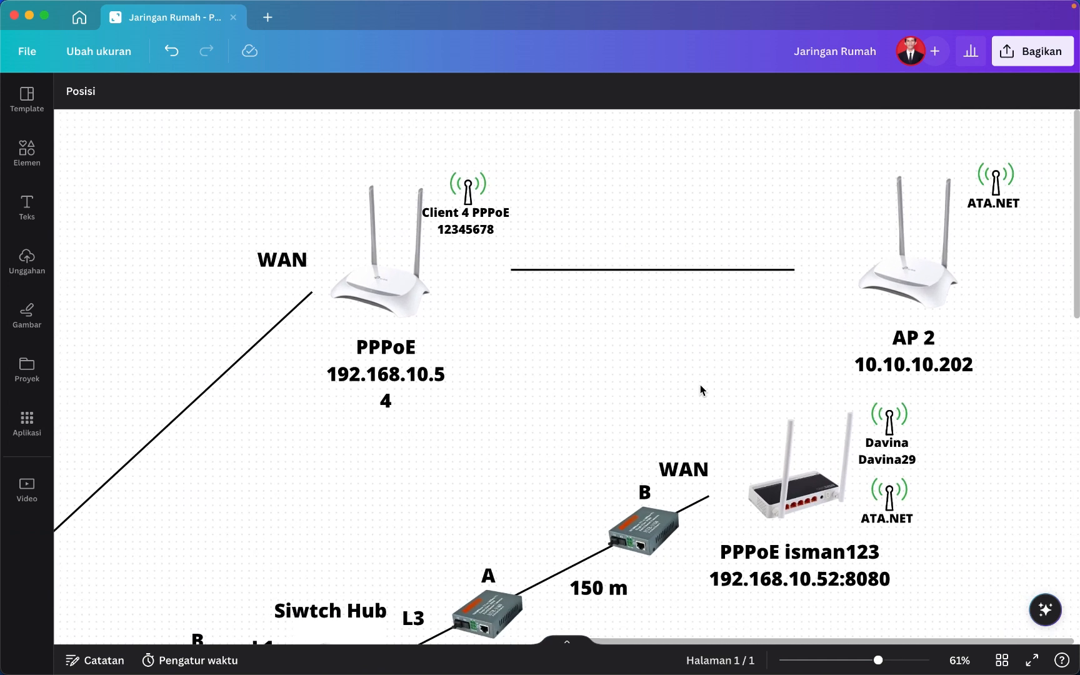
{"action": "left_click", "coordinate": [907, 335]}
{"action": "double_click", "coordinate": [906, 335]}
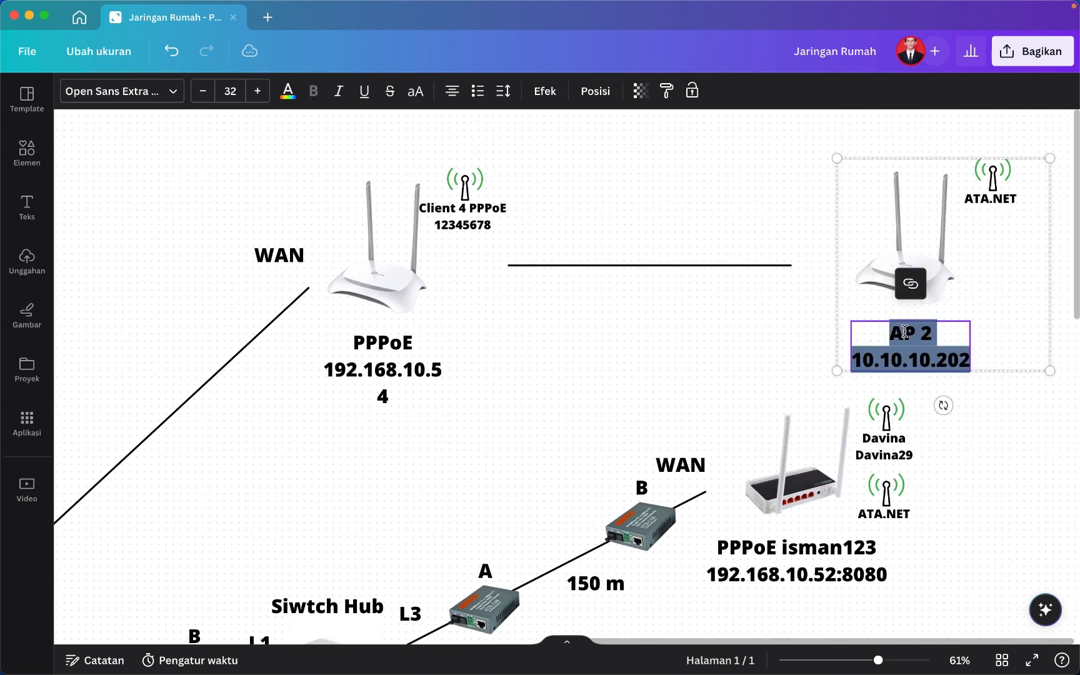
{"action": "left_click", "coordinate": [950, 330]}
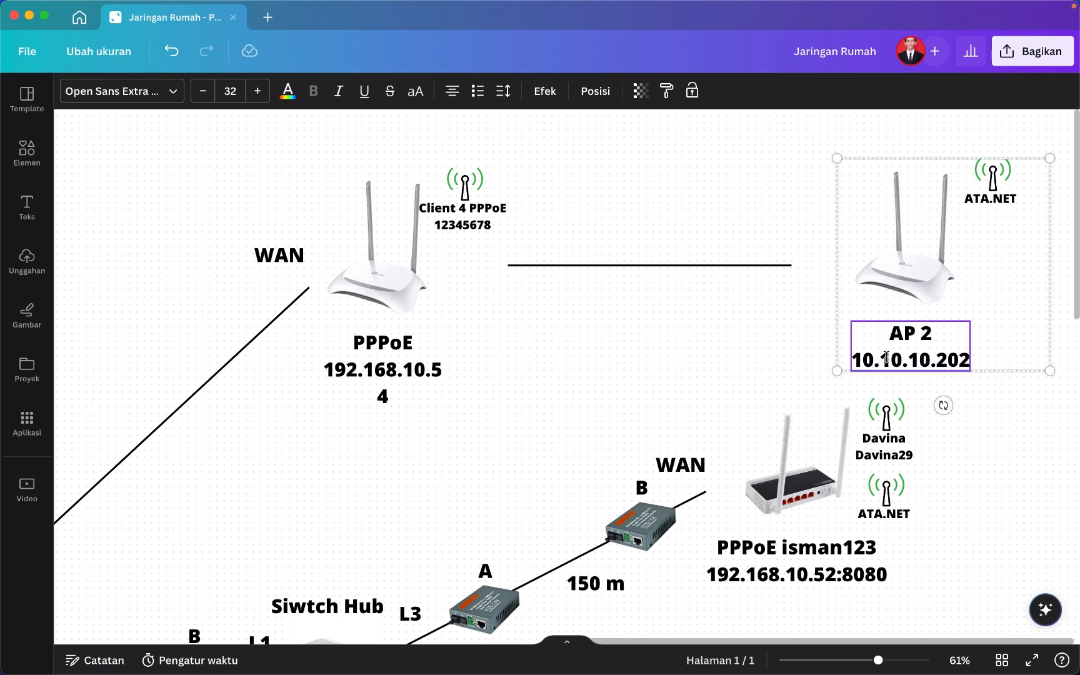
Zoom out over the full network diagram, then switch to the WinBox session.
{"action": "scroll", "coordinate": [463, 410], "scroll_direction": "down", "scroll_amount": 10}
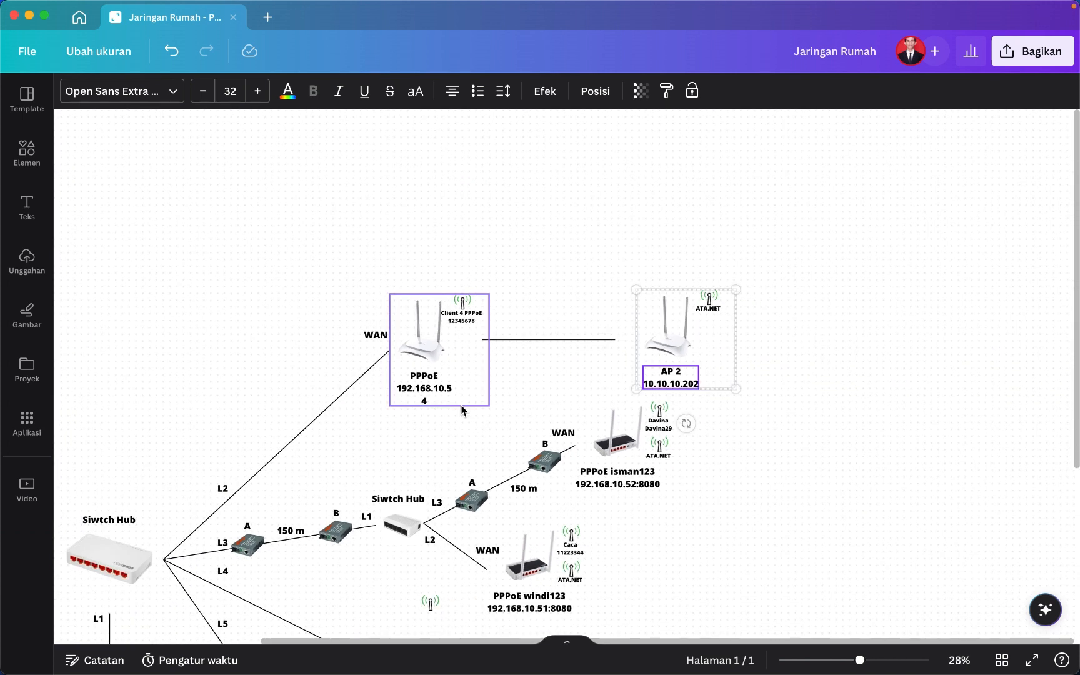
{"action": "scroll", "coordinate": [463, 421], "scroll_direction": "up", "scroll_amount": 1}
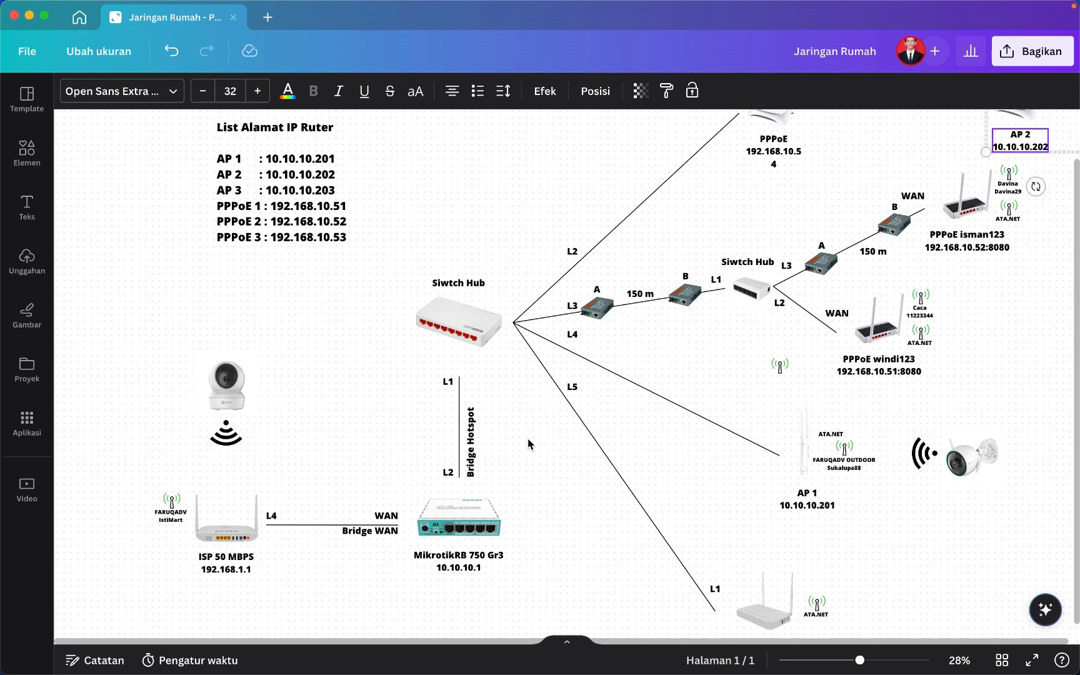
{"action": "scroll", "coordinate": [529, 442], "scroll_direction": "up", "scroll_amount": 2}
{"action": "scroll", "coordinate": [528, 441], "scroll_direction": "right", "scroll_amount": 2}
{"action": "scroll", "coordinate": [710, 179], "scroll_direction": "up", "scroll_amount": 2}
{"action": "scroll", "coordinate": [710, 179], "scroll_direction": "right", "scroll_amount": 1}
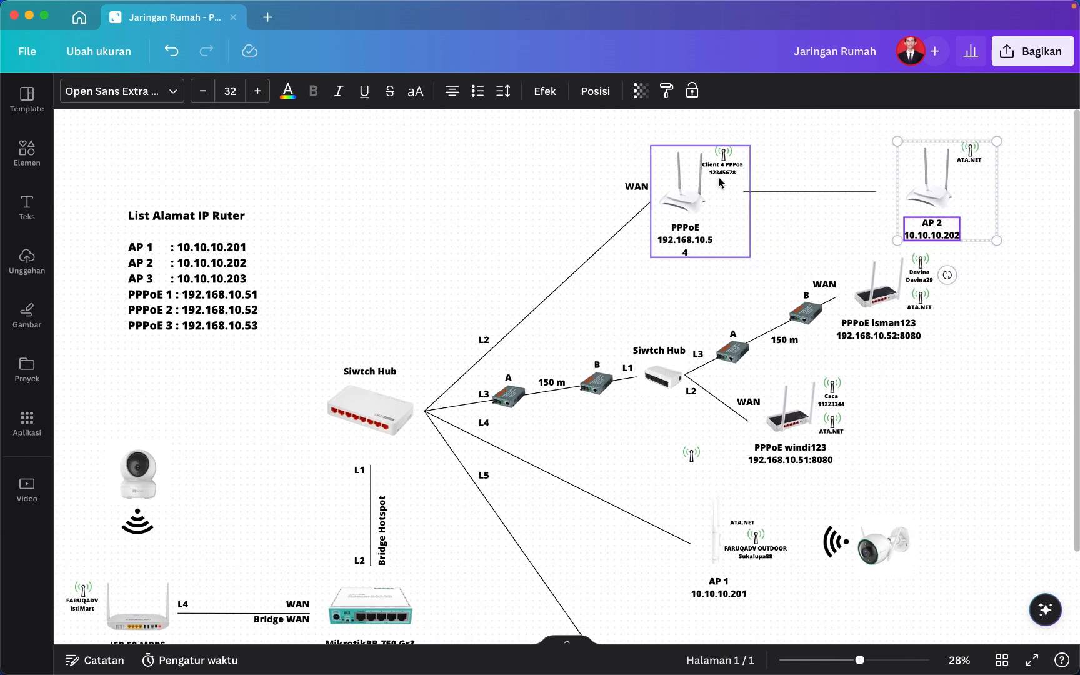
{"action": "scroll", "coordinate": [714, 179], "scroll_direction": "up", "scroll_amount": 3}
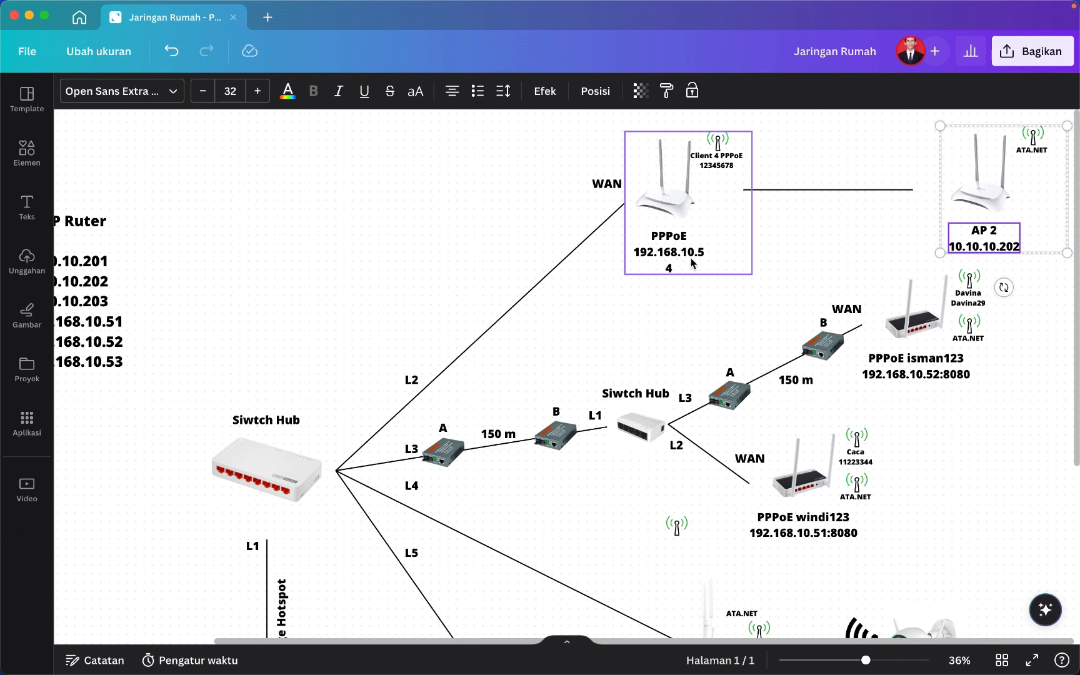
{"action": "left_click", "coordinate": [829, 661]}
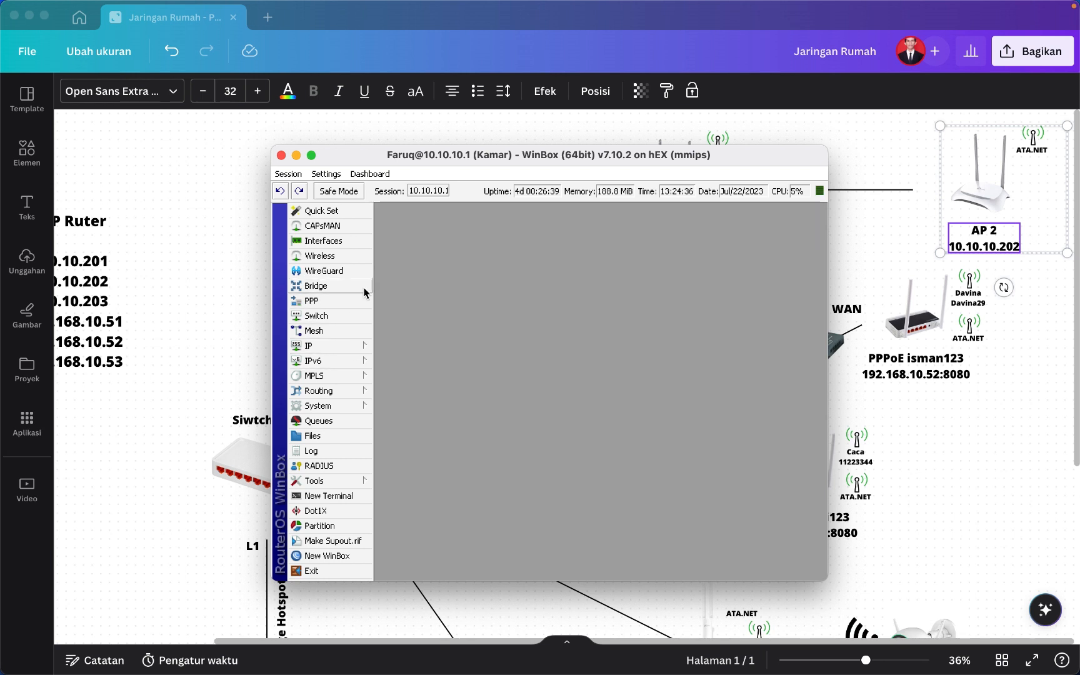
Show the PPP Secrets list in WinBox.
{"action": "left_click", "coordinate": [343, 302]}
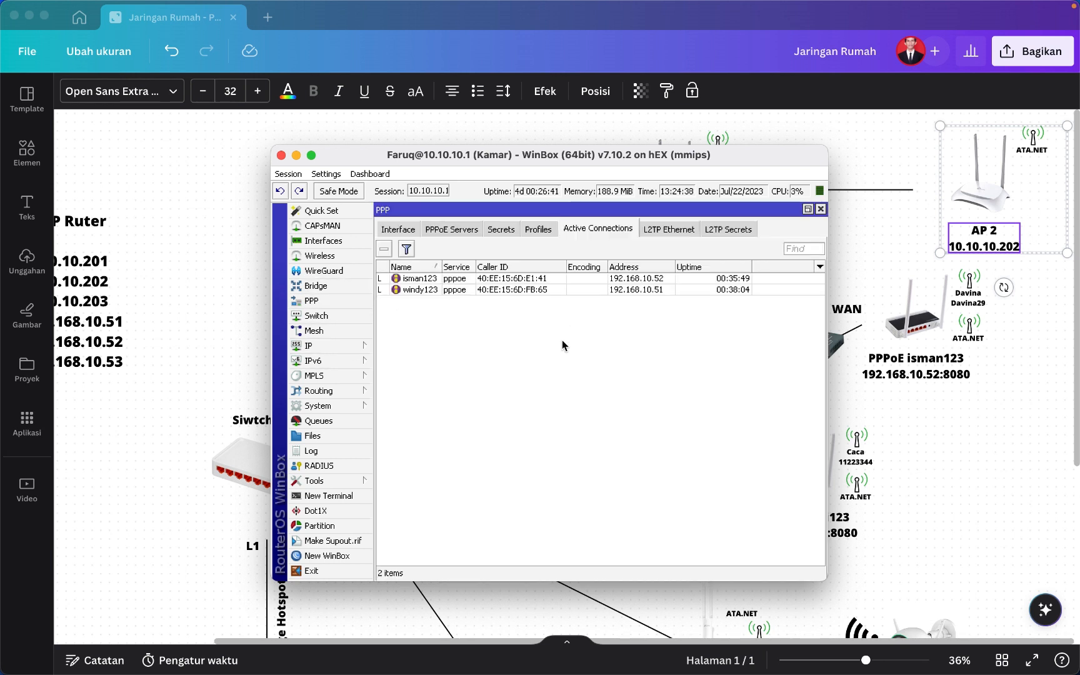
{"action": "left_click", "coordinate": [504, 230]}
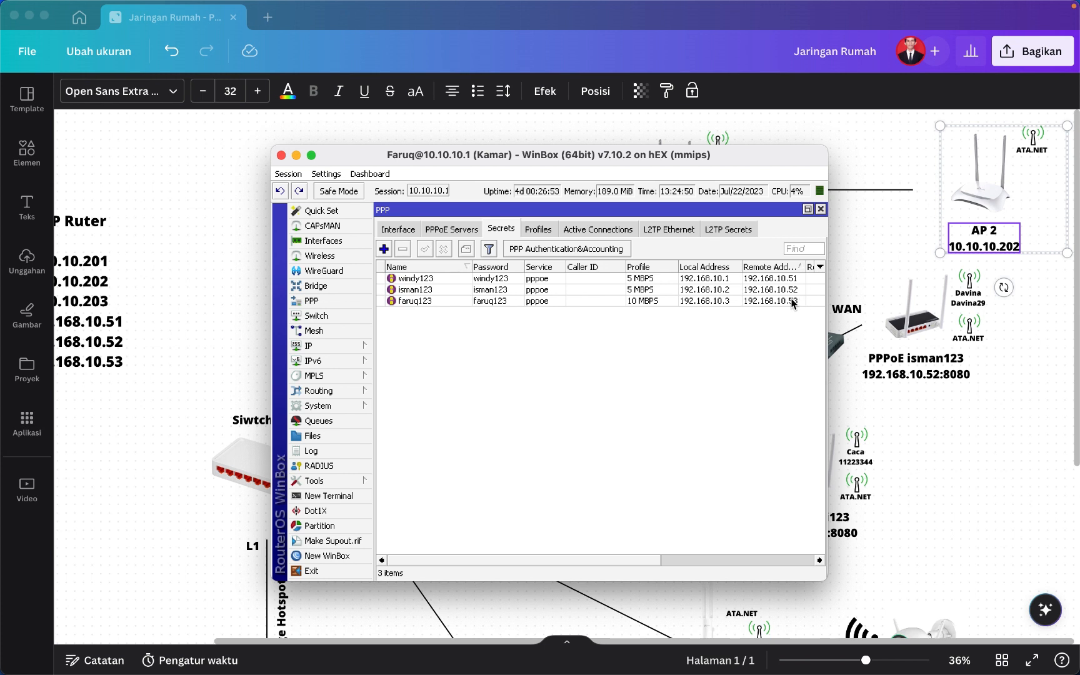
Add PPP secret 'client 4' with a password, service pppoe and profile 2 MBPS.
{"action": "left_click", "coordinate": [385, 250]}
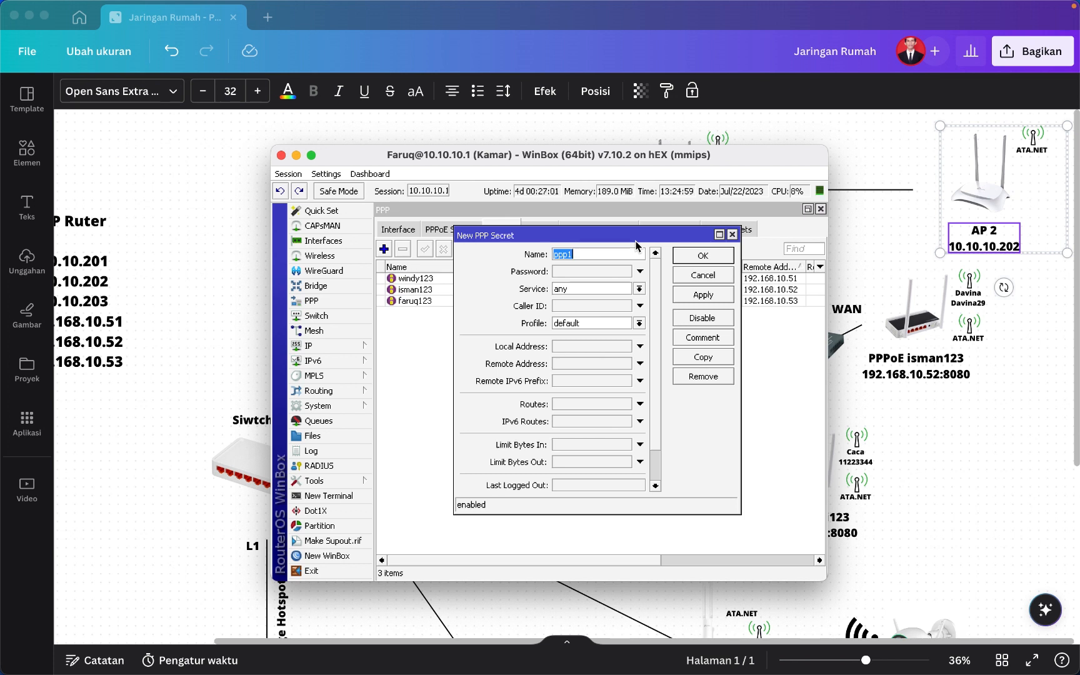
{"action": "left_click_drag", "start_coordinate": [699, 156], "coordinate": [682, 239]}
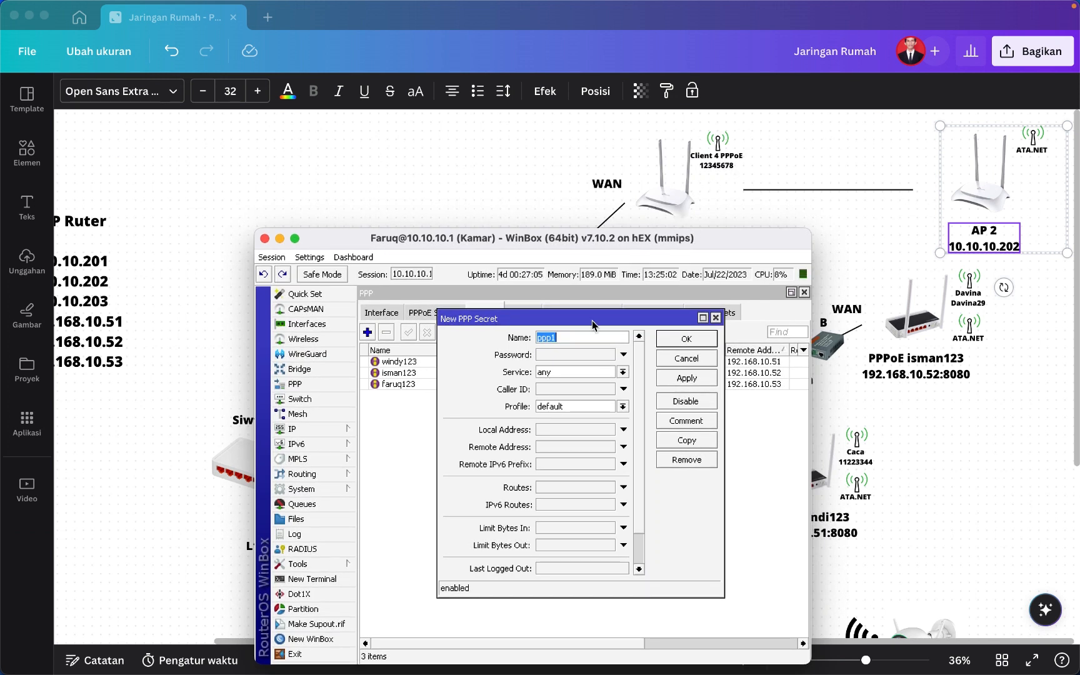
{"action": "type", "text": "client 4"}
{"action": "left_click", "coordinate": [572, 355]}
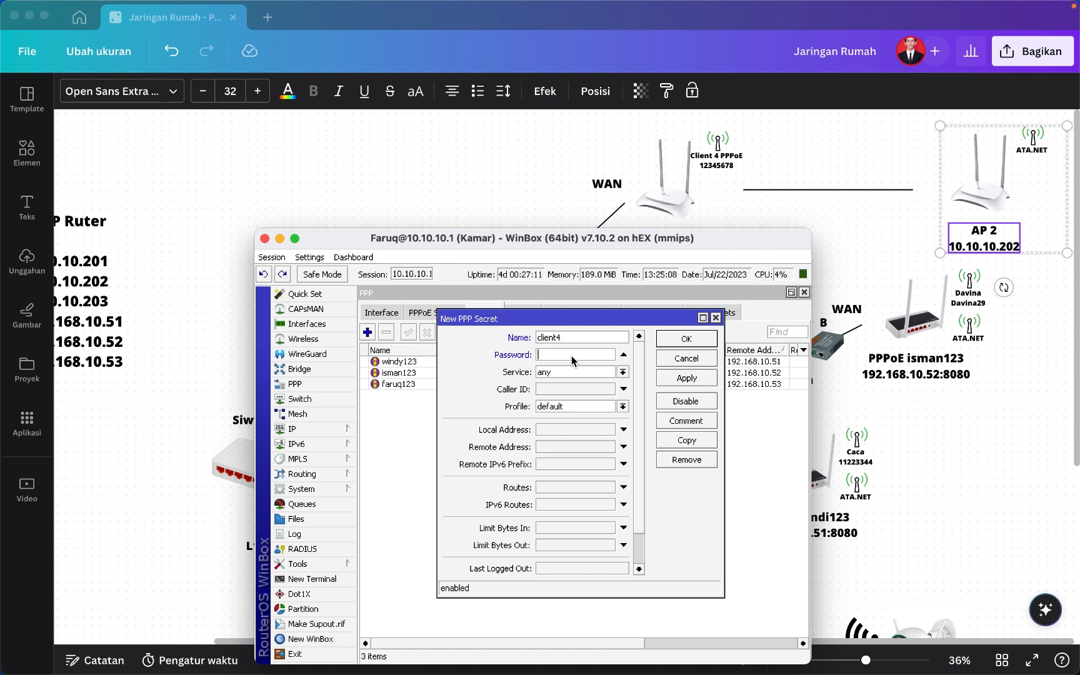
{"action": "type", "text": "1234"}
{"action": "left_click", "coordinate": [623, 373]}
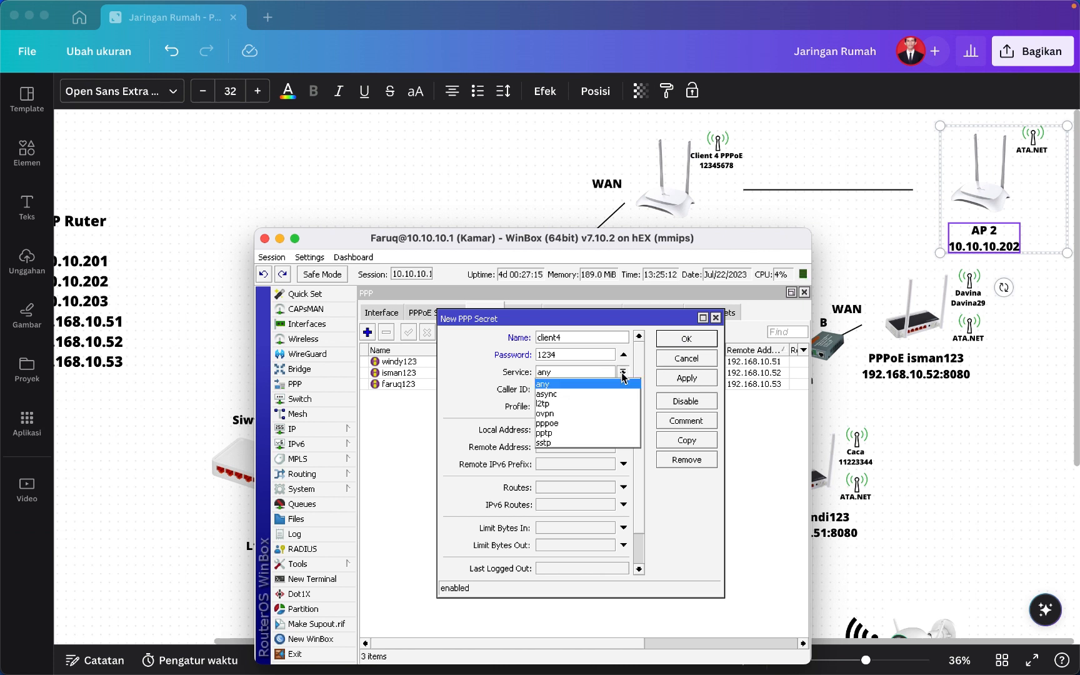
{"action": "left_click", "coordinate": [602, 423]}
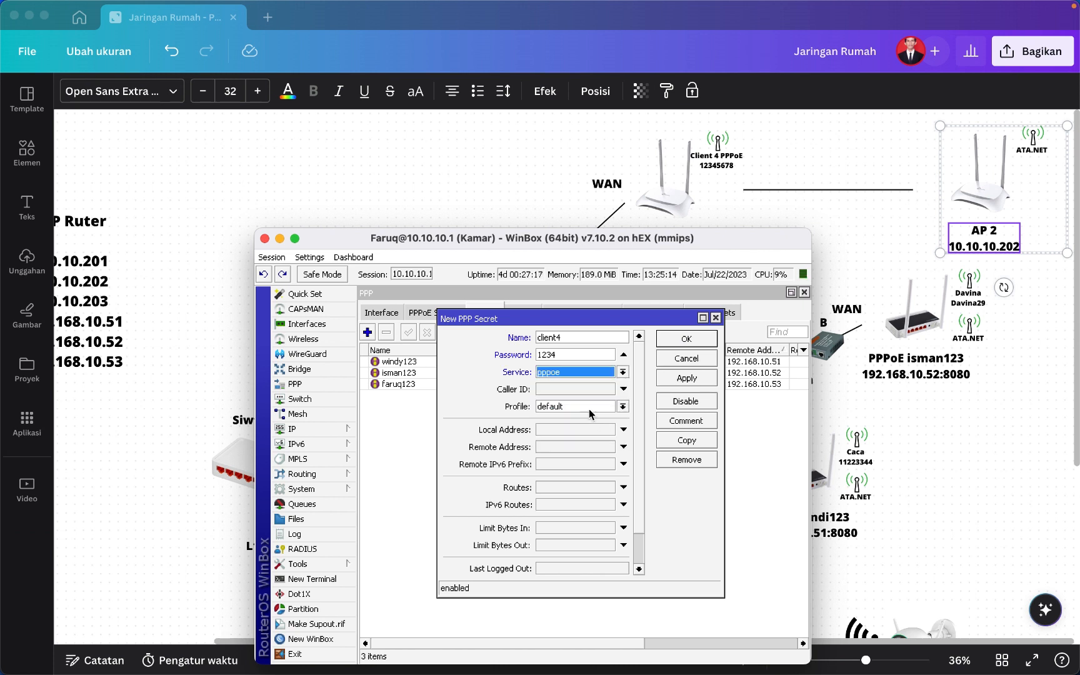
{"action": "left_click", "coordinate": [623, 406]}
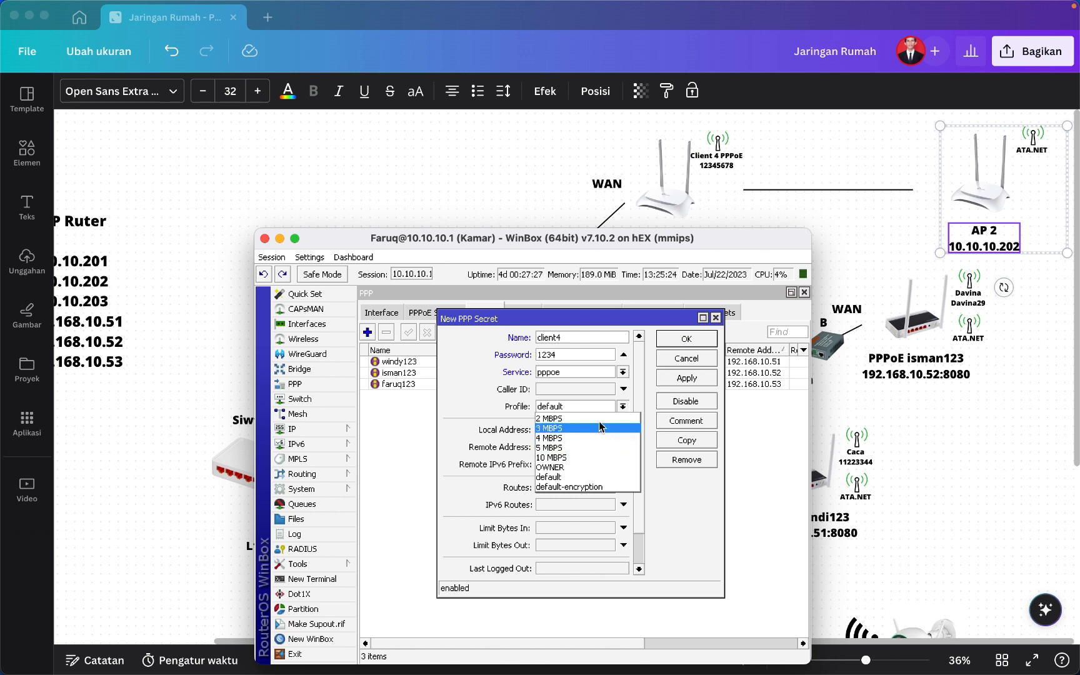
{"action": "left_click", "coordinate": [598, 419]}
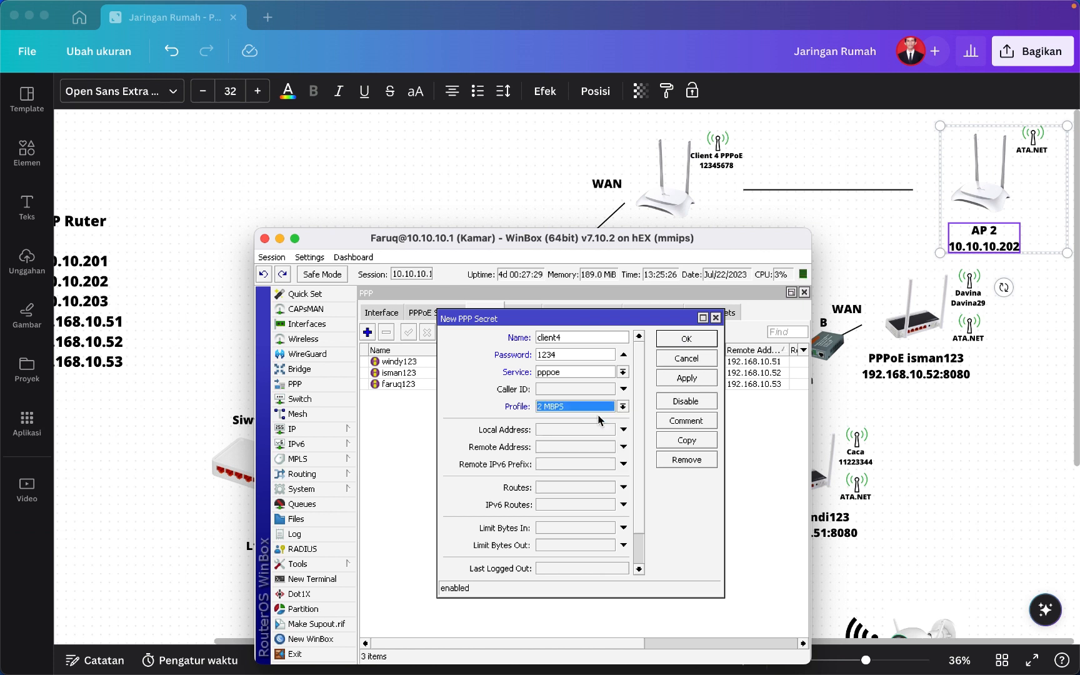
{"action": "left_click", "coordinate": [685, 378]}
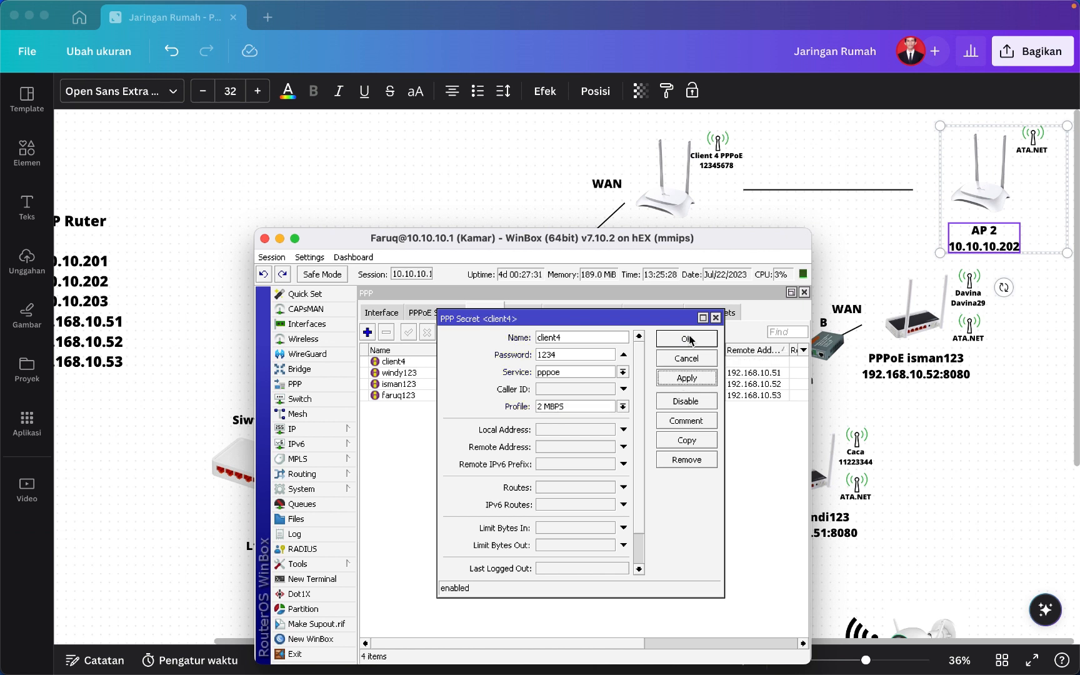
{"action": "left_click", "coordinate": [689, 339]}
{"action": "left_click", "coordinate": [425, 363]}
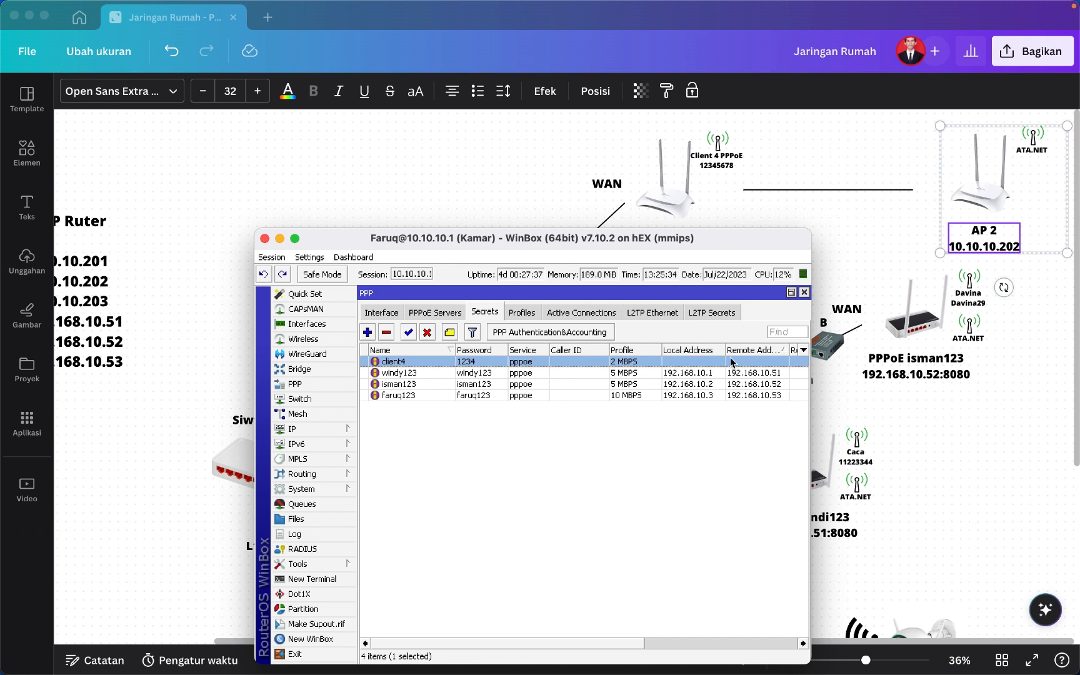
Give the client 4 secret local address 192.168.10.4 and remote address 192.168.10.54.
{"action": "double_click", "coordinate": [686, 362]}
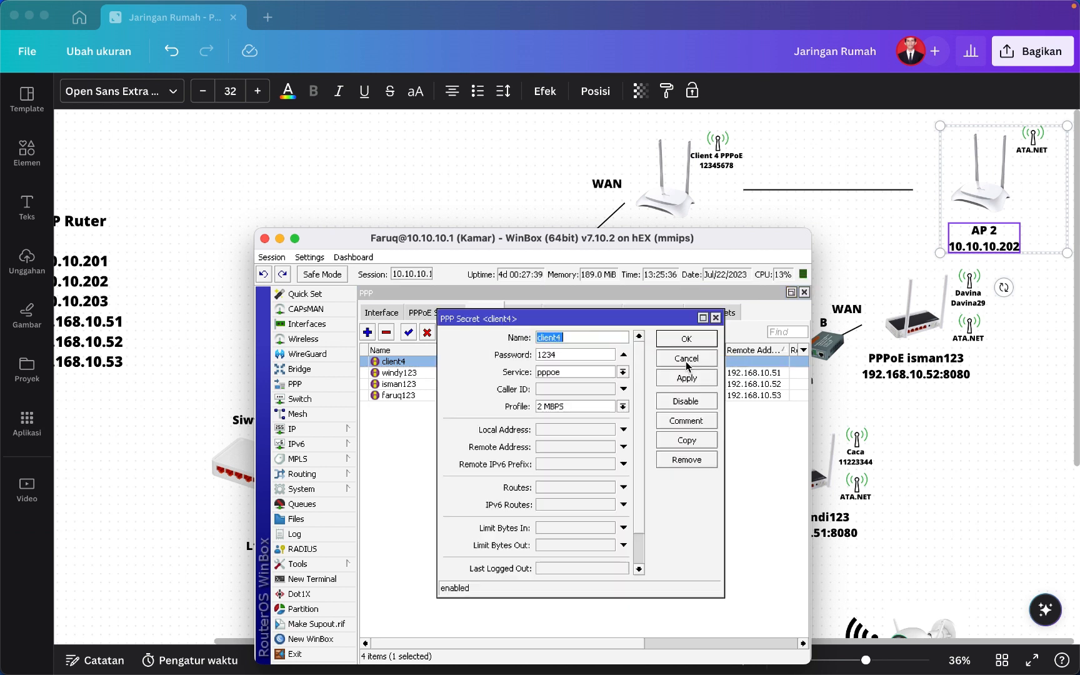
{"action": "left_click", "coordinate": [686, 366]}
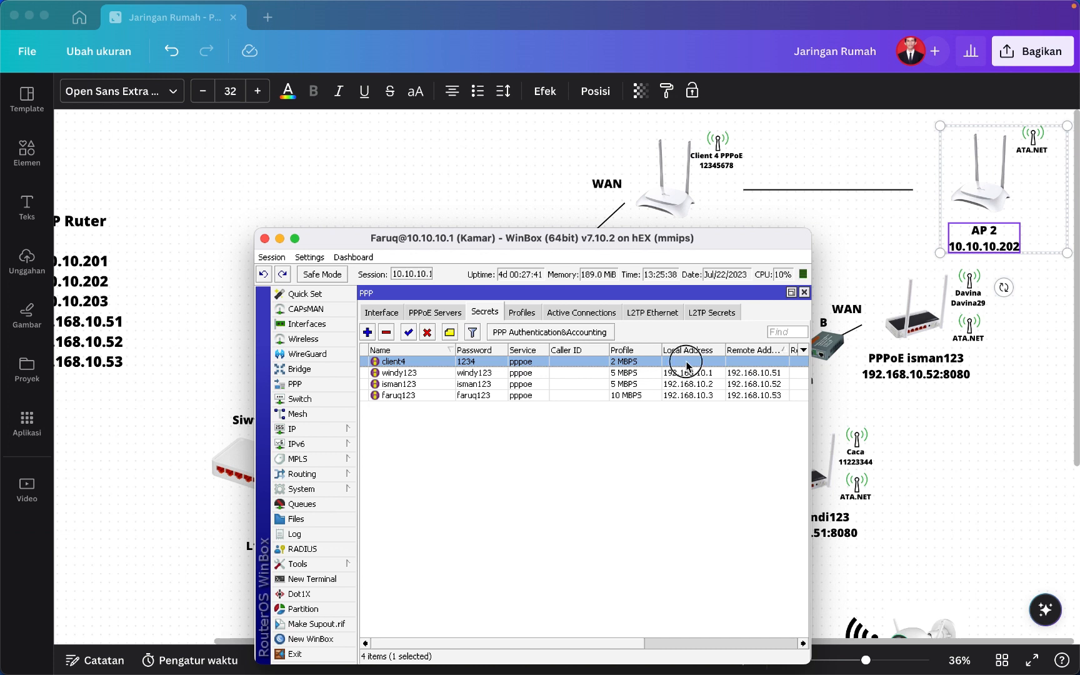
{"action": "double_click", "coordinate": [686, 361]}
{"action": "left_click", "coordinate": [562, 432]}
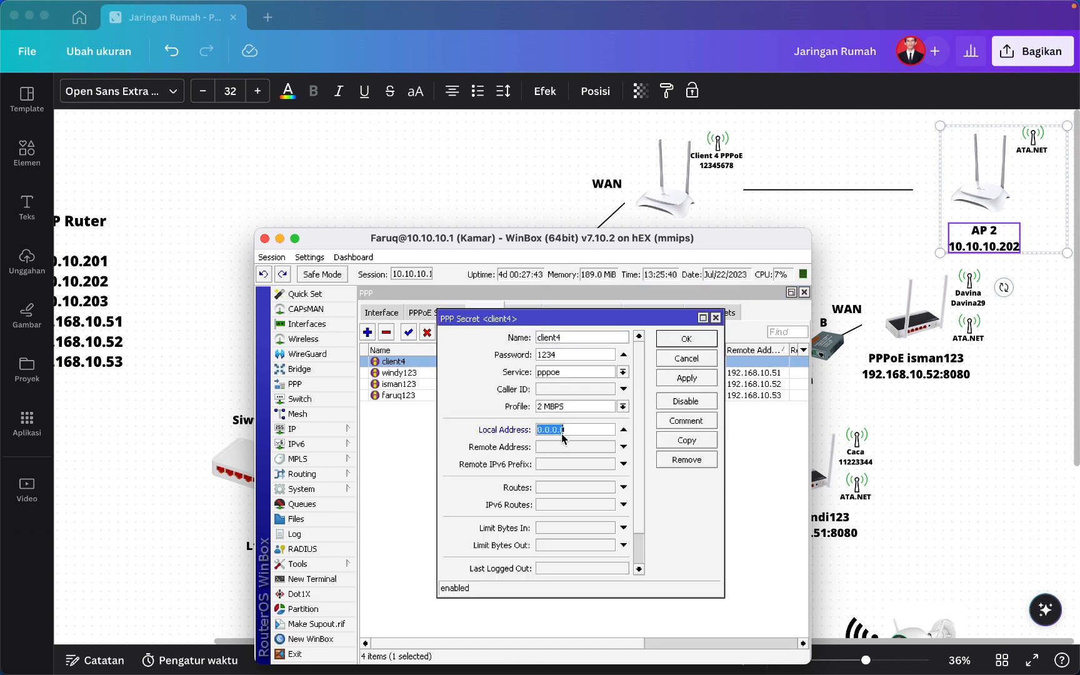
{"action": "type", "text": "192.168."}
{"action": "type", "text": "10.4"}
{"action": "left_click", "coordinate": [562, 447]}
{"action": "type", "text": "192.168."}
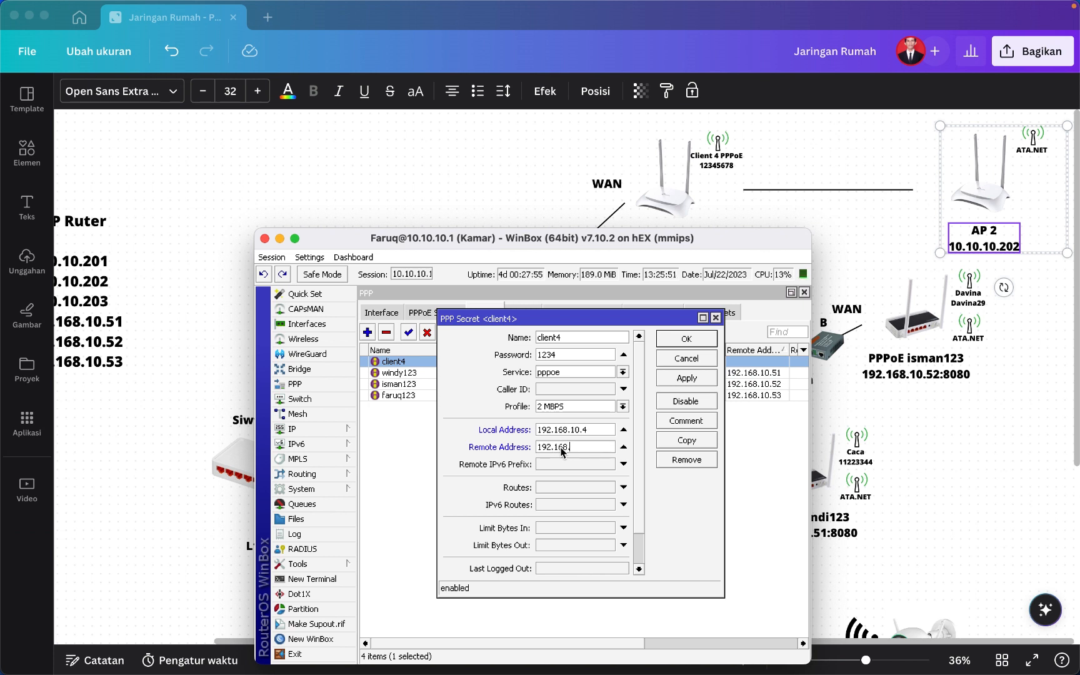
{"action": "type", "text": "1"}
{"action": "type", "text": "0.51"}
{"action": "type", "text": "4"}
{"action": "left_click", "coordinate": [691, 383]}
{"action": "left_click", "coordinate": [694, 344]}
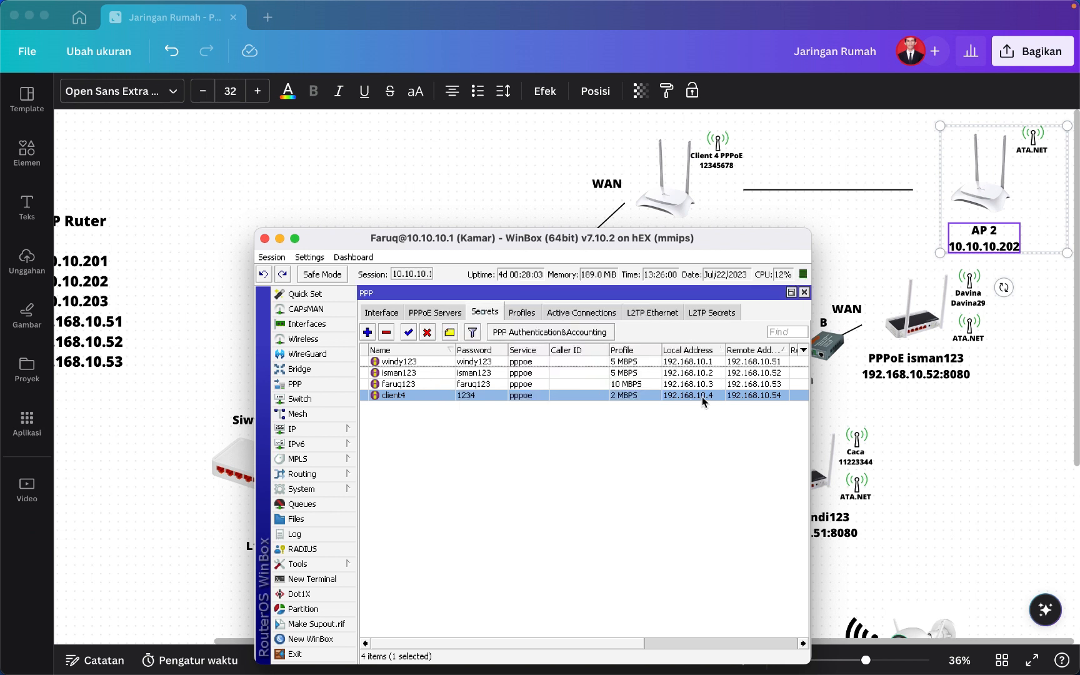
{"action": "left_click", "coordinate": [739, 421]}
Back in Canva, pan the diagram to the PPPoE router and its line to AP 2.
{"action": "left_click", "coordinate": [891, 388]}
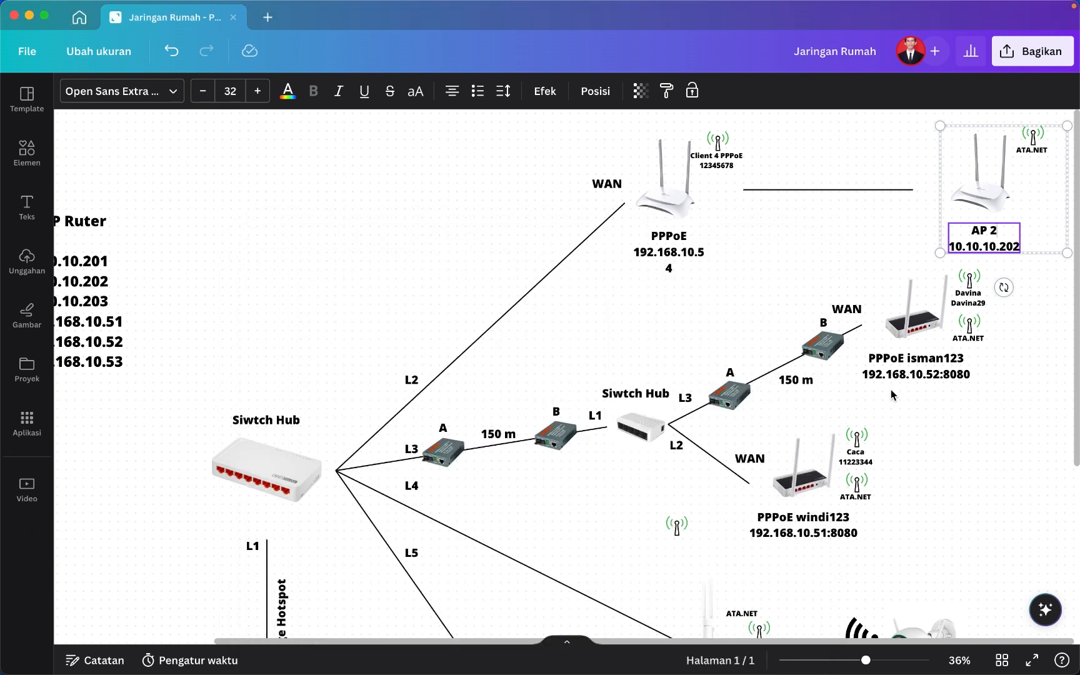
{"action": "left_click", "coordinate": [703, 254]}
{"action": "left_click", "coordinate": [666, 285]}
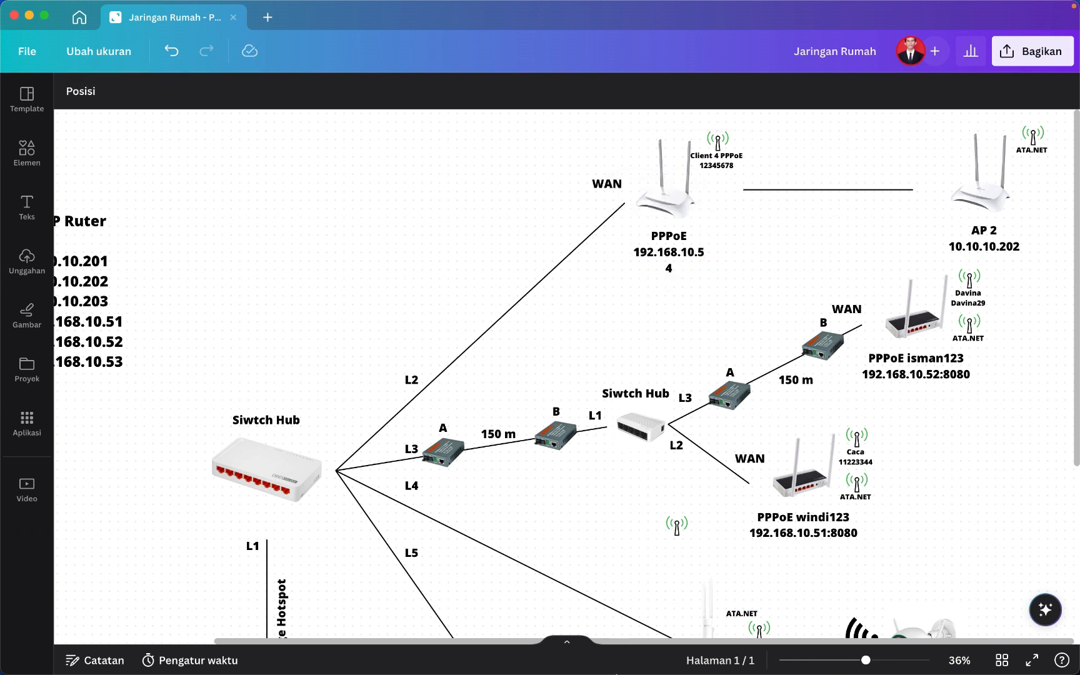
{"action": "scroll", "coordinate": [361, 487], "scroll_direction": "down", "scroll_amount": 8}
{"action": "scroll", "coordinate": [361, 487], "scroll_direction": "left", "scroll_amount": 4}
{"action": "scroll", "coordinate": [361, 486], "scroll_direction": "down", "scroll_amount": 5}
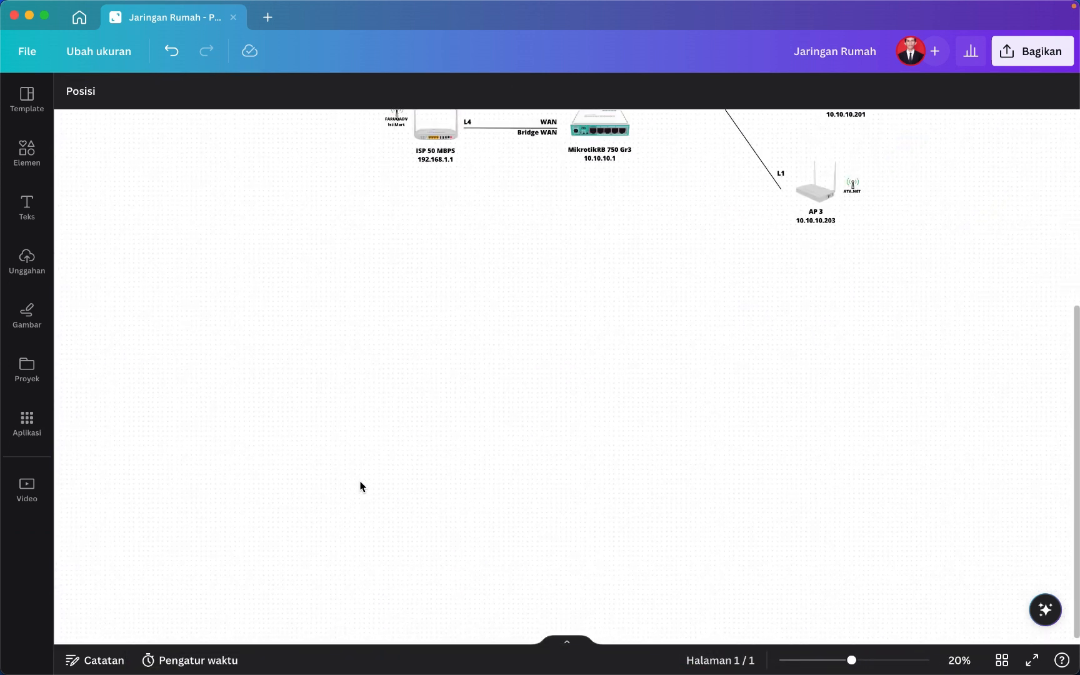
{"action": "scroll", "coordinate": [365, 493], "scroll_direction": "down", "scroll_amount": 2}
{"action": "scroll", "coordinate": [562, 306], "scroll_direction": "up", "scroll_amount": 5}
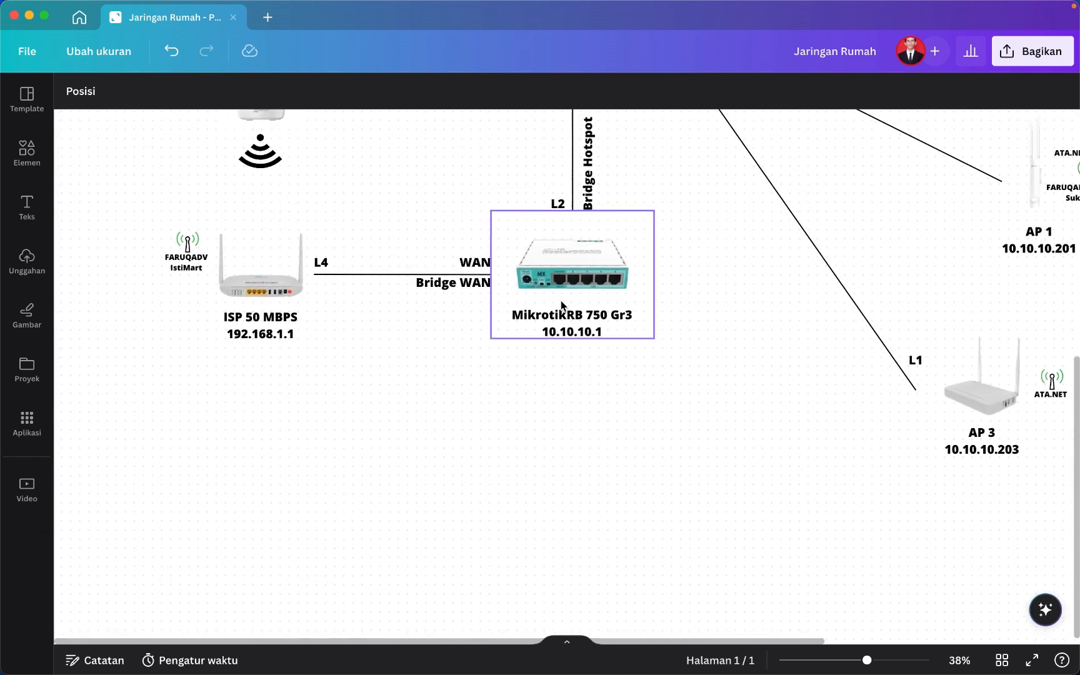
{"action": "scroll", "coordinate": [561, 305], "scroll_direction": "up", "scroll_amount": 2}
{"action": "scroll", "coordinate": [561, 306], "scroll_direction": "left", "scroll_amount": 1}
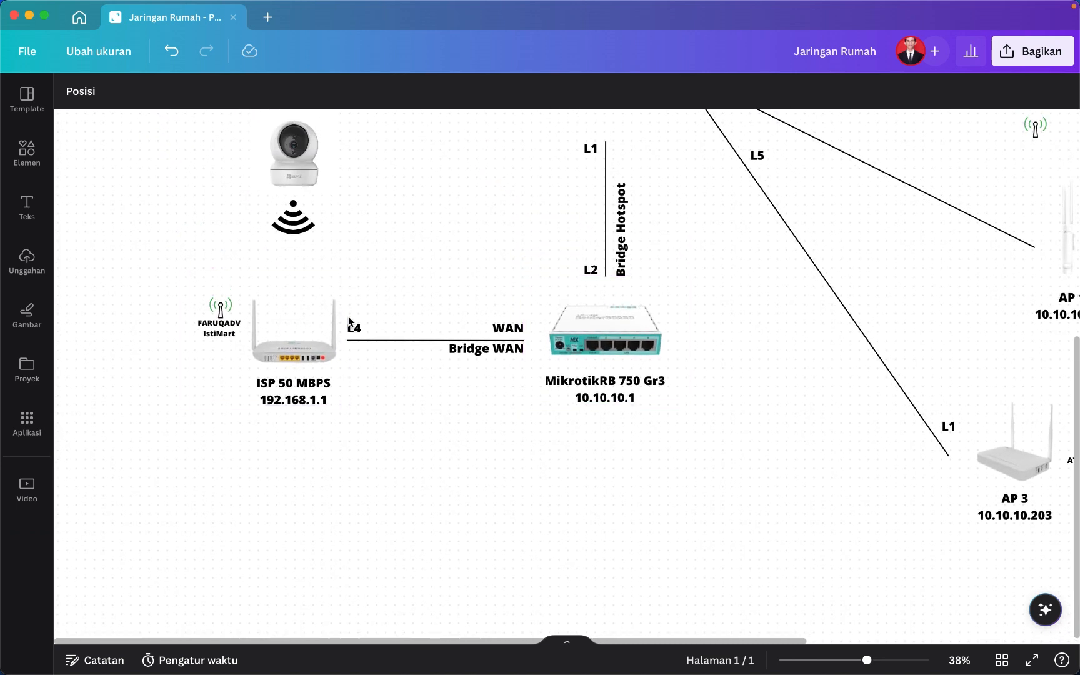
{"action": "scroll", "coordinate": [609, 345], "scroll_direction": "up", "scroll_amount": 4}
{"action": "scroll", "coordinate": [610, 344], "scroll_direction": "right", "scroll_amount": 2}
{"action": "scroll", "coordinate": [608, 344], "scroll_direction": "up", "scroll_amount": 3}
{"action": "scroll", "coordinate": [608, 344], "scroll_direction": "left", "scroll_amount": 1}
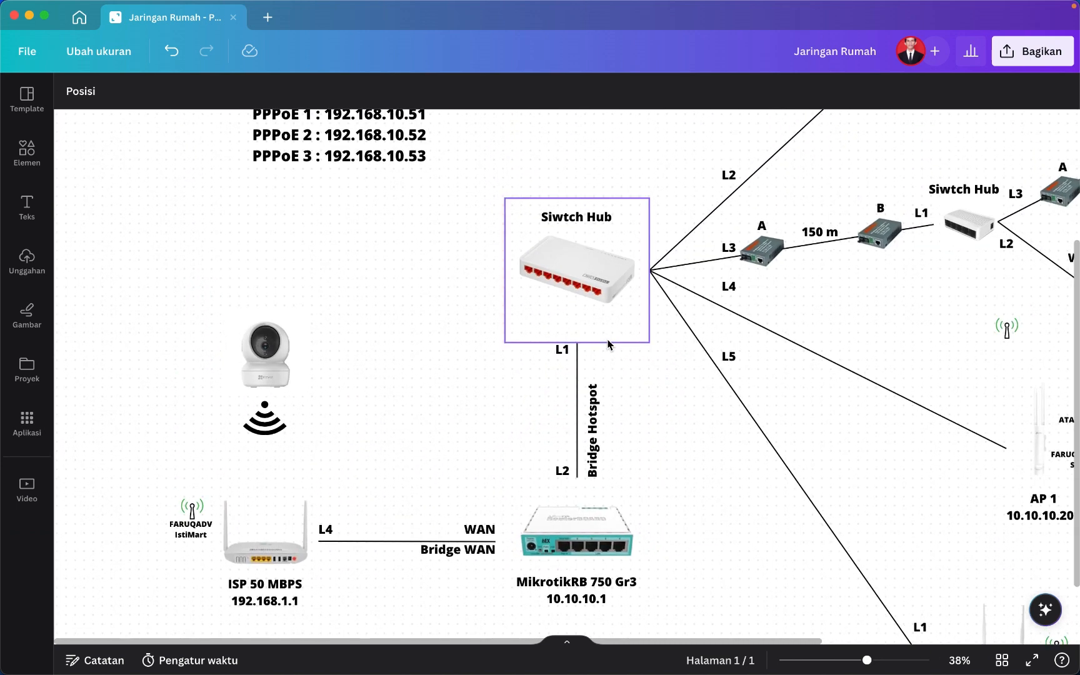
{"action": "scroll", "coordinate": [600, 263], "scroll_direction": "up", "scroll_amount": 9}
{"action": "scroll", "coordinate": [601, 263], "scroll_direction": "right", "scroll_amount": 8}
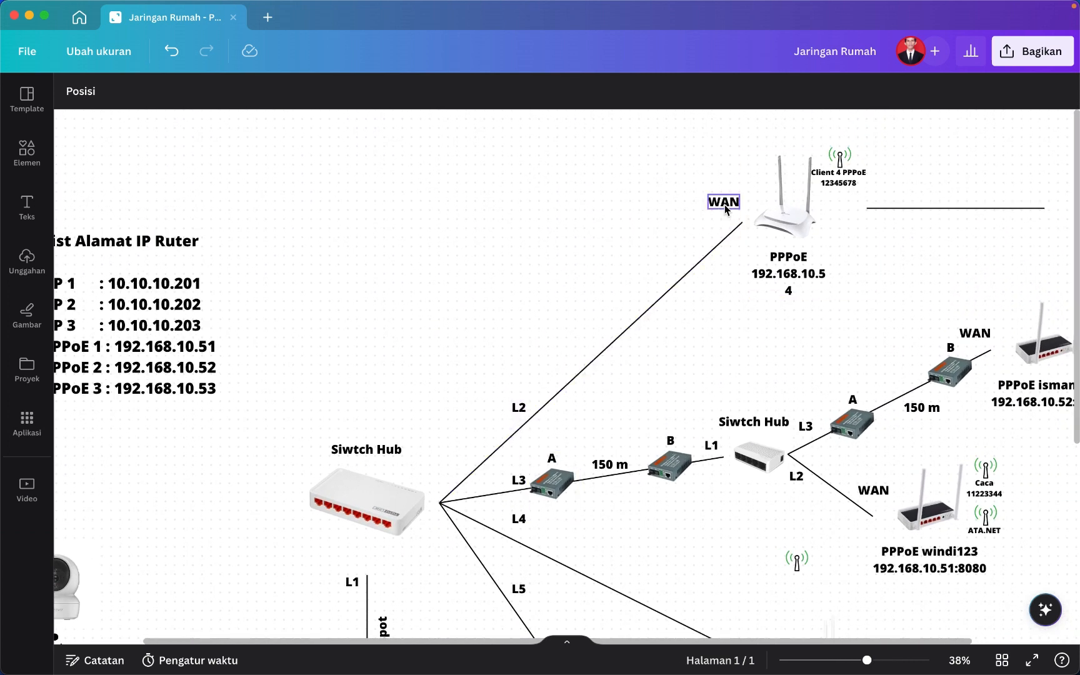
{"action": "scroll", "coordinate": [795, 244], "scroll_direction": "right", "scroll_amount": 4}
{"action": "scroll", "coordinate": [795, 244], "scroll_direction": "up", "scroll_amount": 1}
{"action": "left_click", "coordinate": [795, 248]}
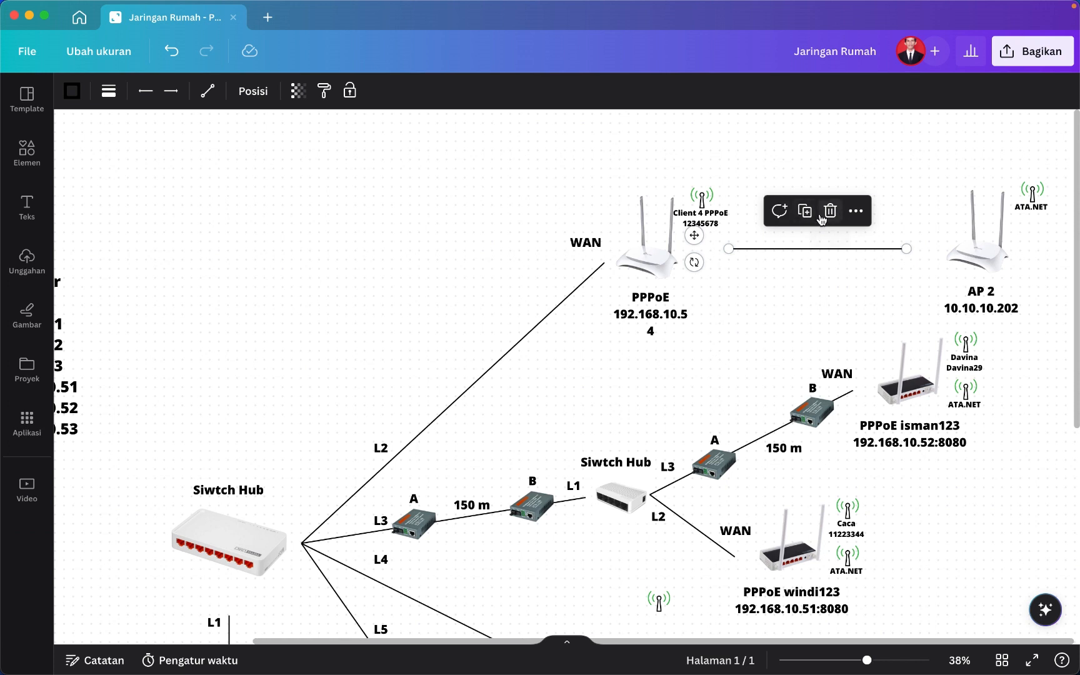
Copy the WAN label onto the line beside the PPPoE router and change it to LAN 2.
{"action": "left_click", "coordinate": [767, 273]}
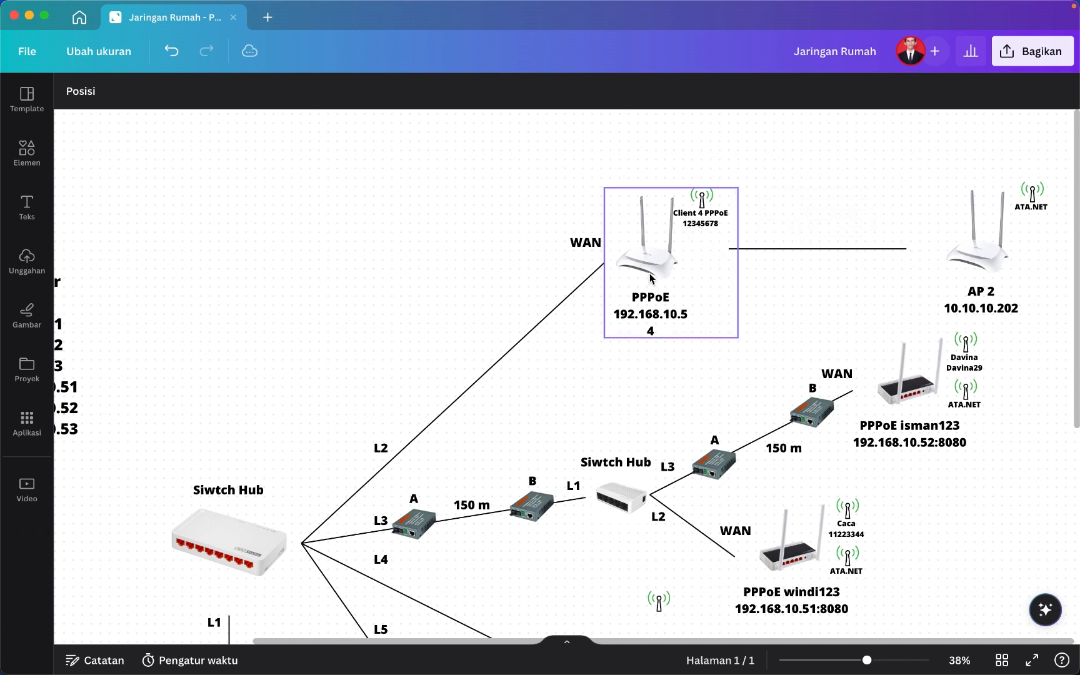
{"action": "left_click", "coordinate": [584, 239]}
{"action": "key", "text": "super+c"}
{"action": "key", "text": "super+v"}
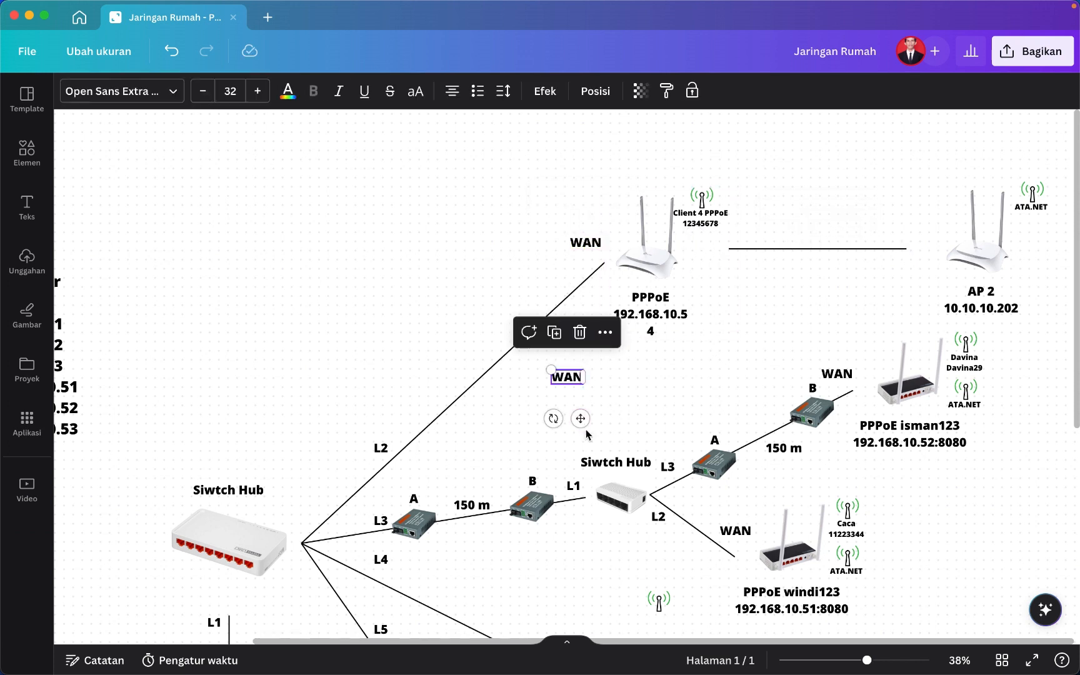
{"action": "left_click_drag", "start_coordinate": [581, 418], "coordinate": [764, 277]}
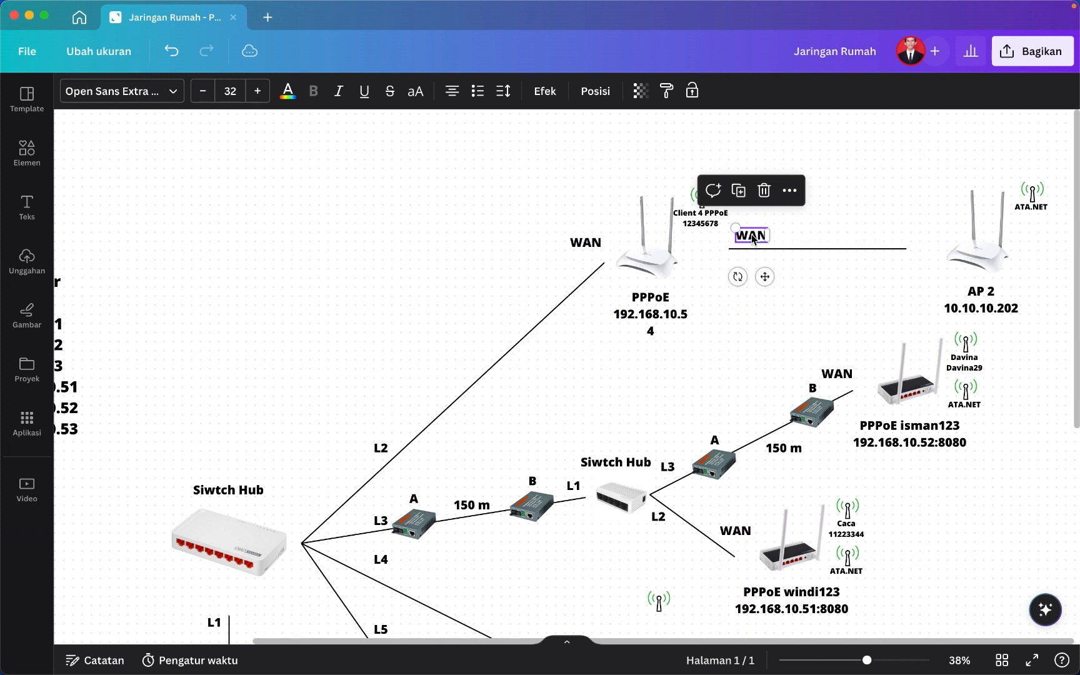
{"action": "double_click", "coordinate": [753, 237]}
{"action": "type", "text": "LAN 2"}
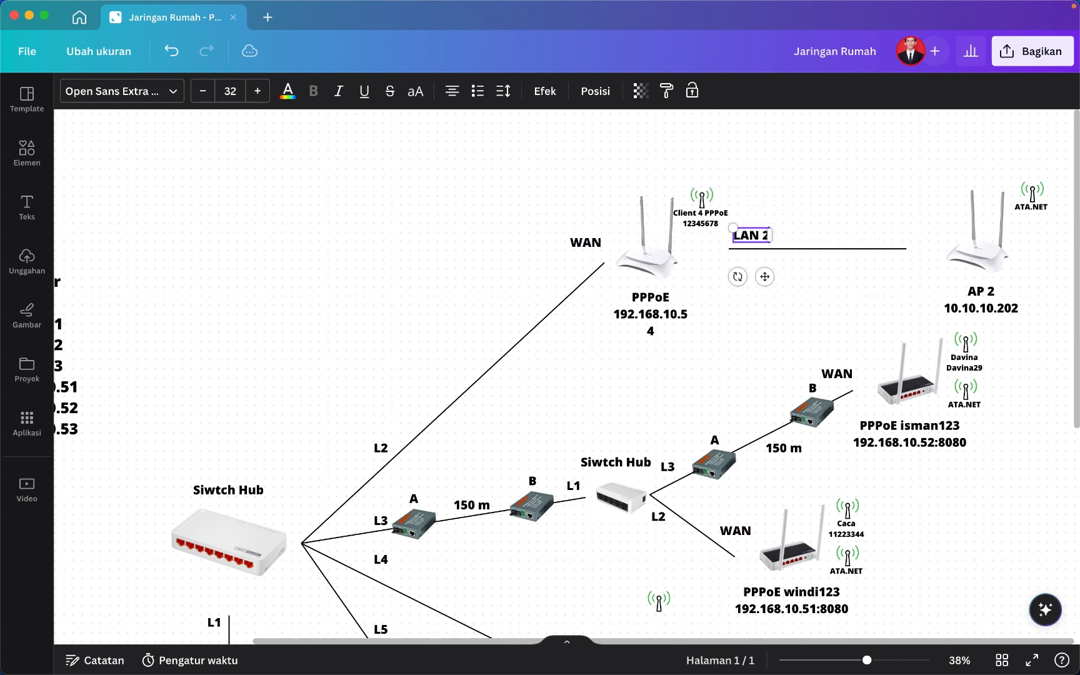
{"action": "left_click", "coordinate": [883, 223]}
Copy the LAN 2 label to the AP 2 end of the line.
{"action": "left_click", "coordinate": [756, 238]}
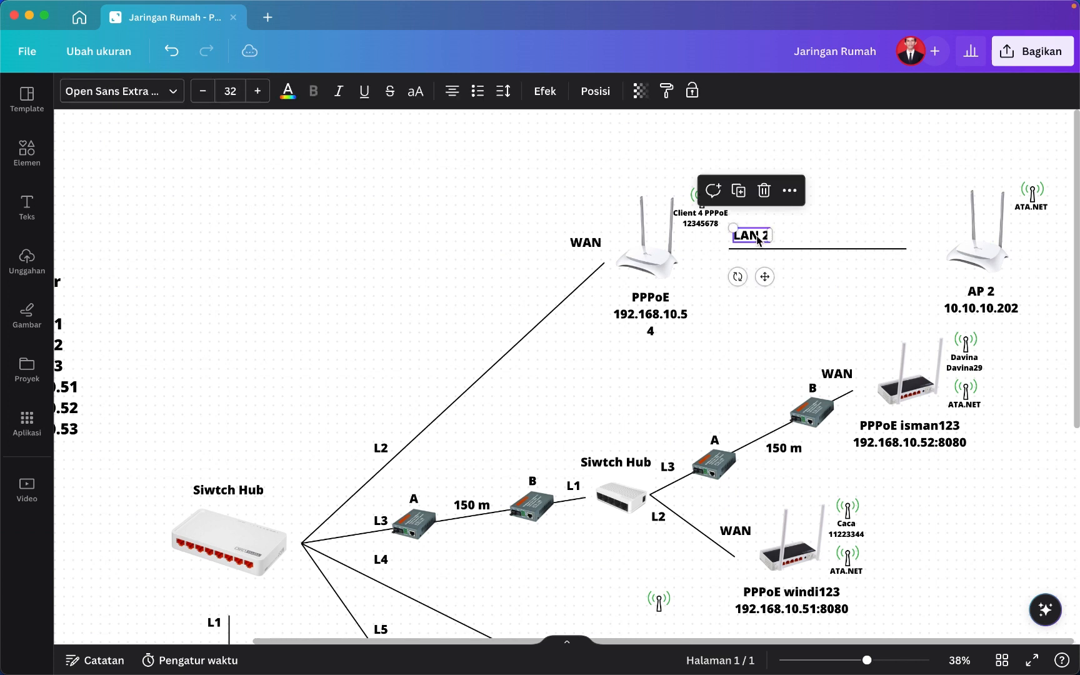
{"action": "key", "text": "super+c"}
{"action": "key", "text": "super+v"}
{"action": "left_click_drag", "start_coordinate": [580, 418], "coordinate": [901, 276]}
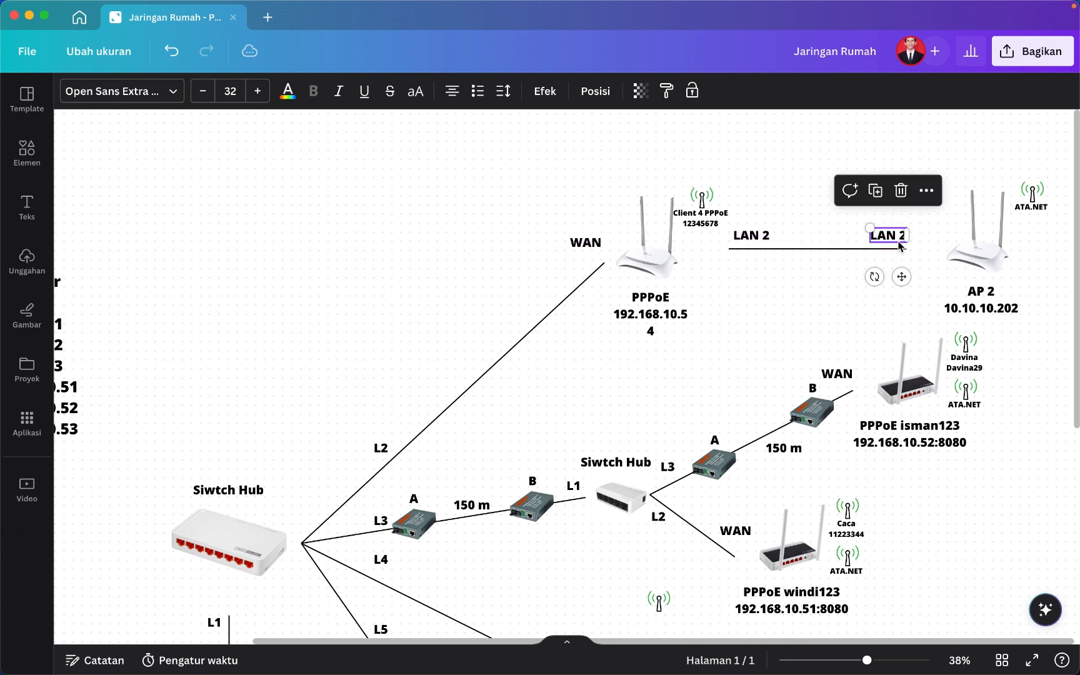
{"action": "left_click", "coordinate": [899, 237]}
{"action": "left_click", "coordinate": [903, 237]}
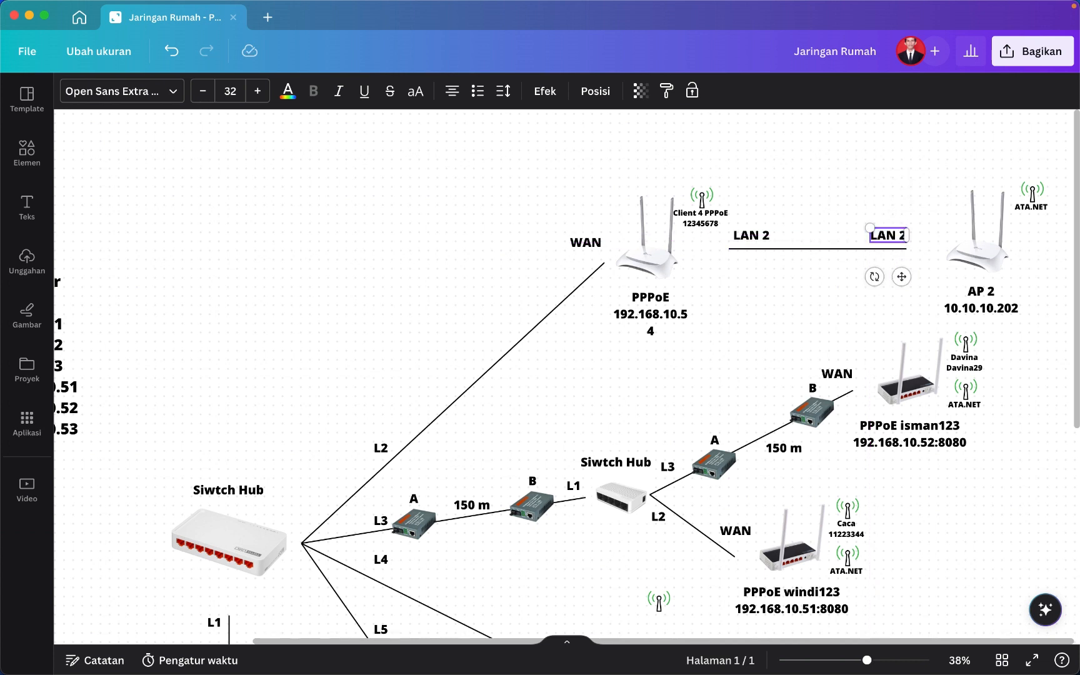
{"action": "key", "text": "BackSpace"}
{"action": "type", "text": "2"}
{"action": "left_click", "coordinate": [854, 320]}
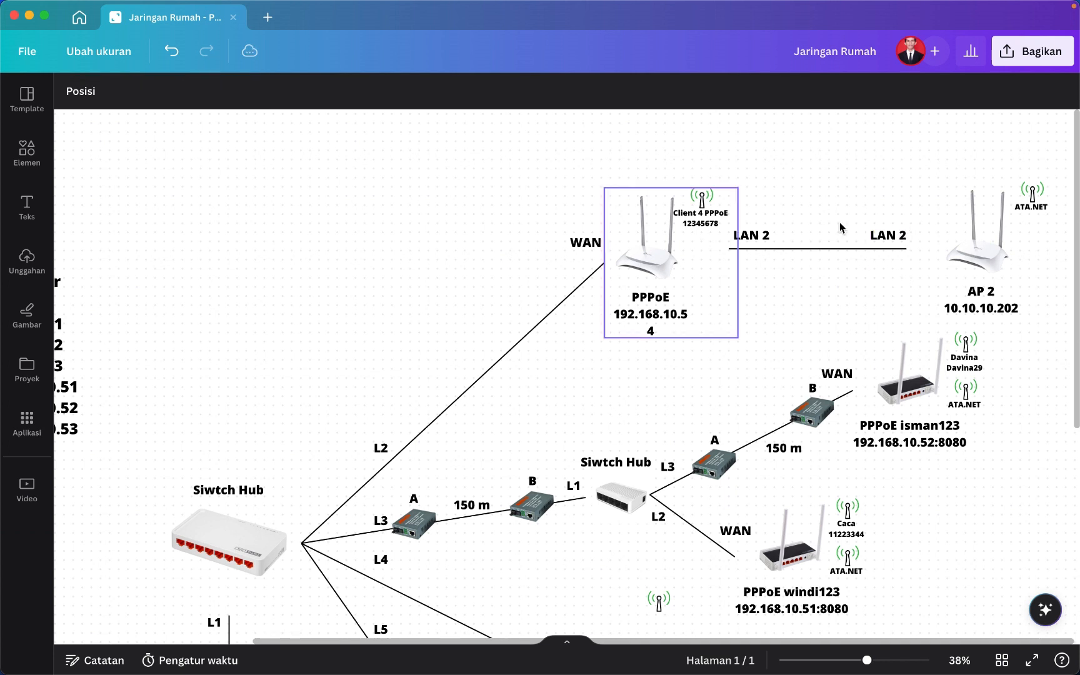
Review AP 2, the PPPoE router, its WAN label and the B converter image.
{"action": "left_click", "coordinate": [952, 270]}
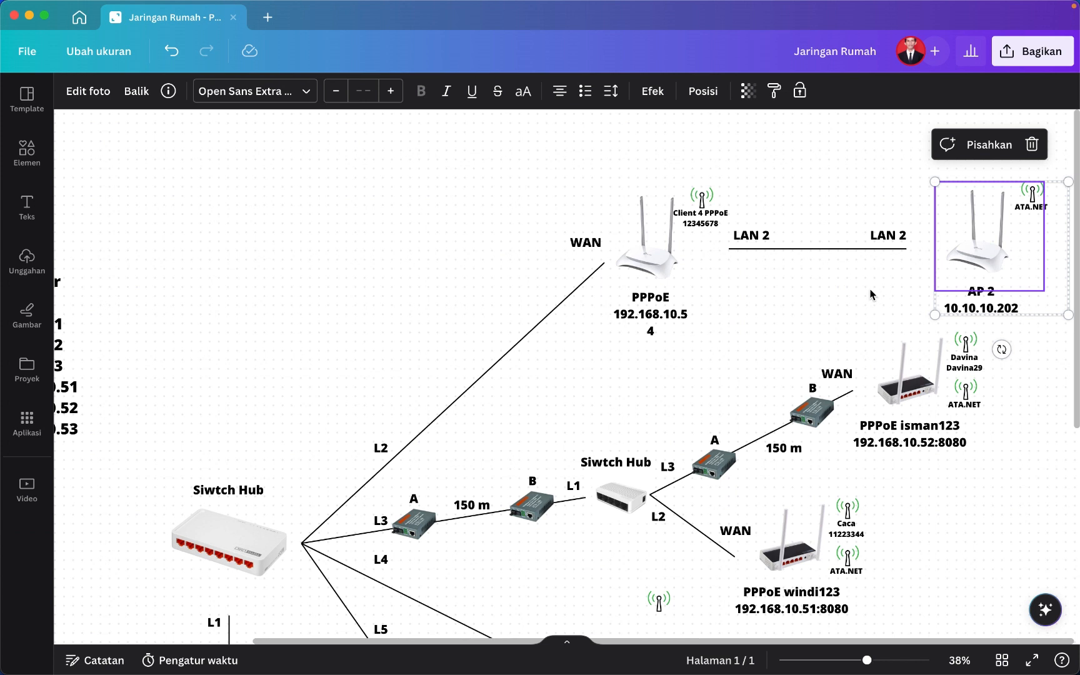
{"action": "left_click", "coordinate": [900, 239]}
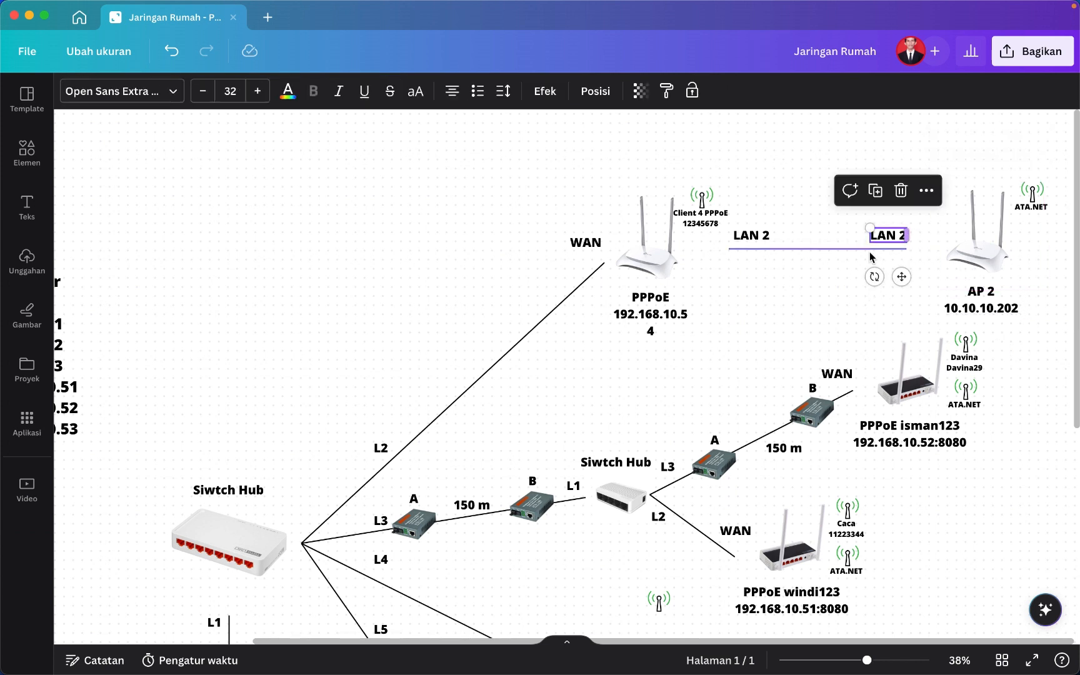
{"action": "left_click", "coordinate": [785, 320]}
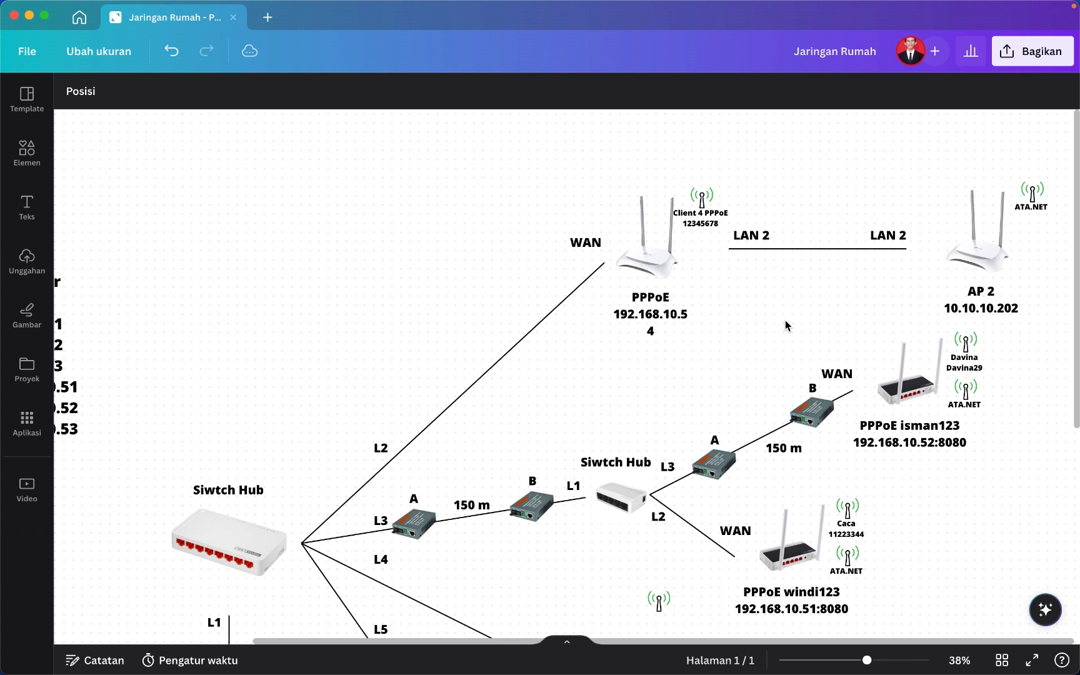
{"action": "left_click", "coordinate": [659, 299]}
{"action": "left_click", "coordinate": [584, 243]}
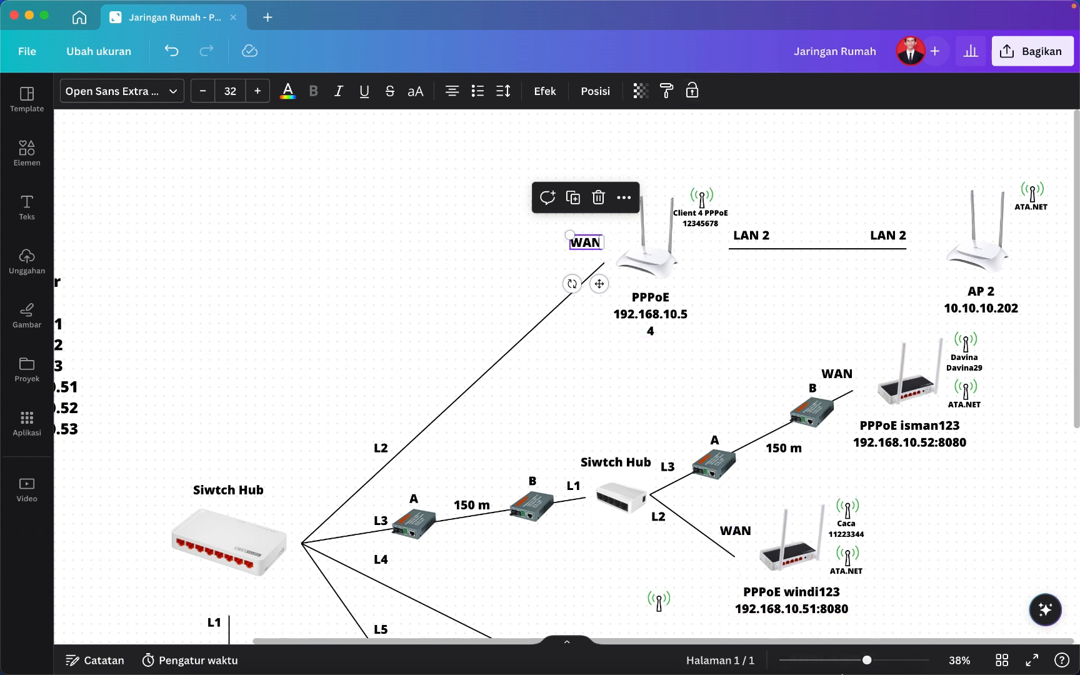
{"action": "left_click", "coordinate": [1016, 311]}
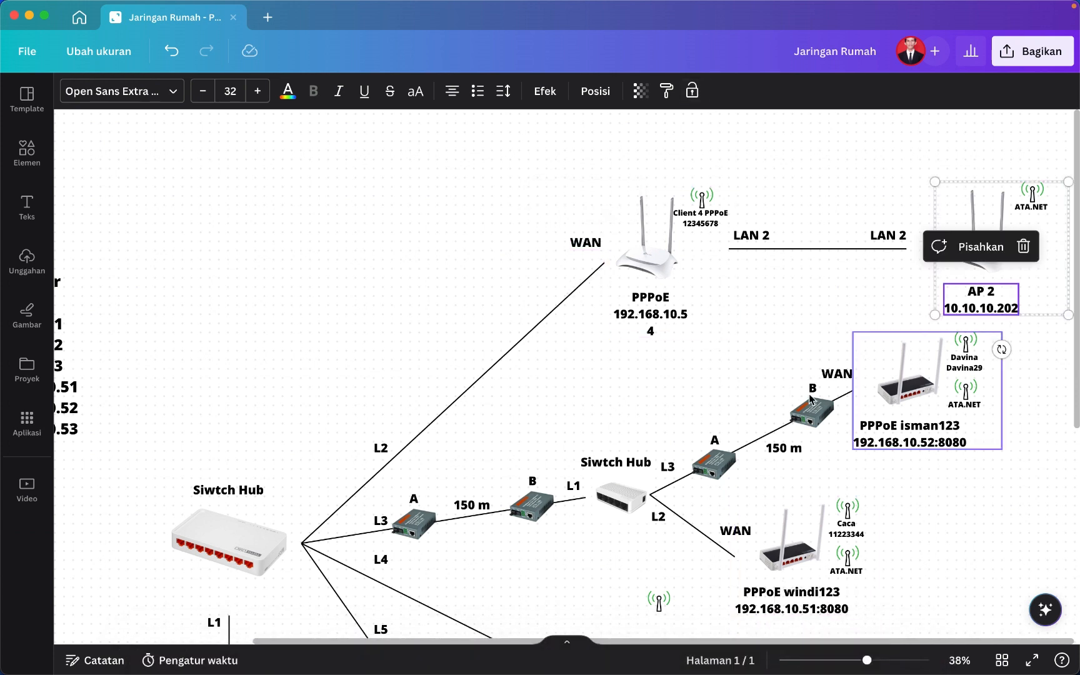
{"action": "left_click", "coordinate": [812, 414]}
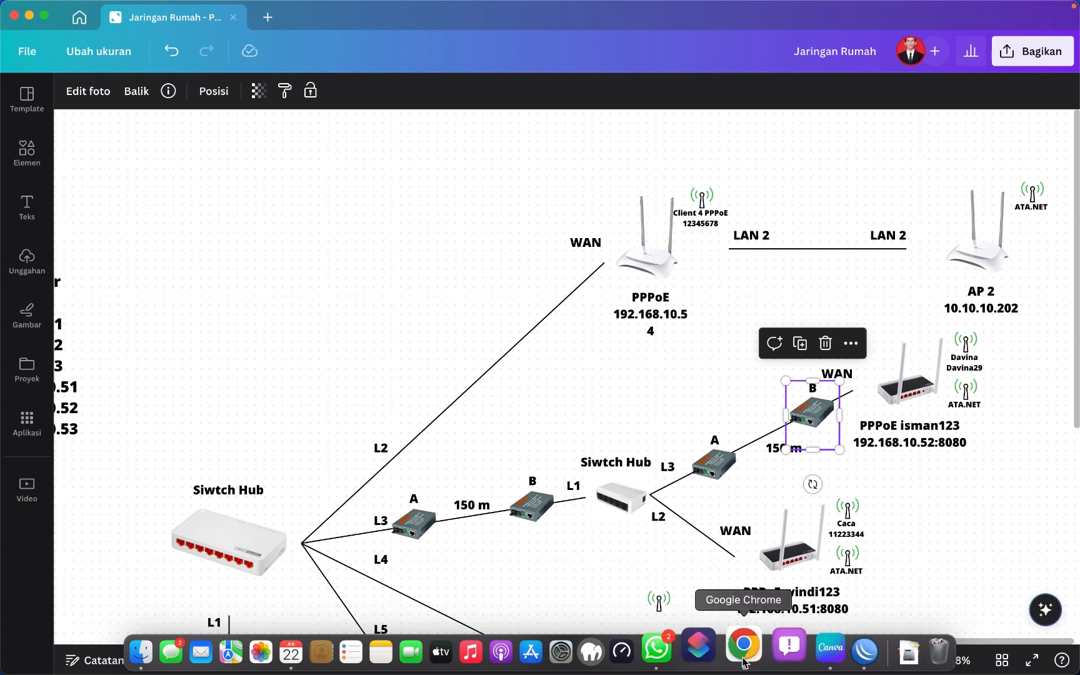
In Chrome, go to the router address 10.10.10.202.
{"action": "left_click", "coordinate": [744, 657]}
{"action": "left_click", "coordinate": [292, 135]}
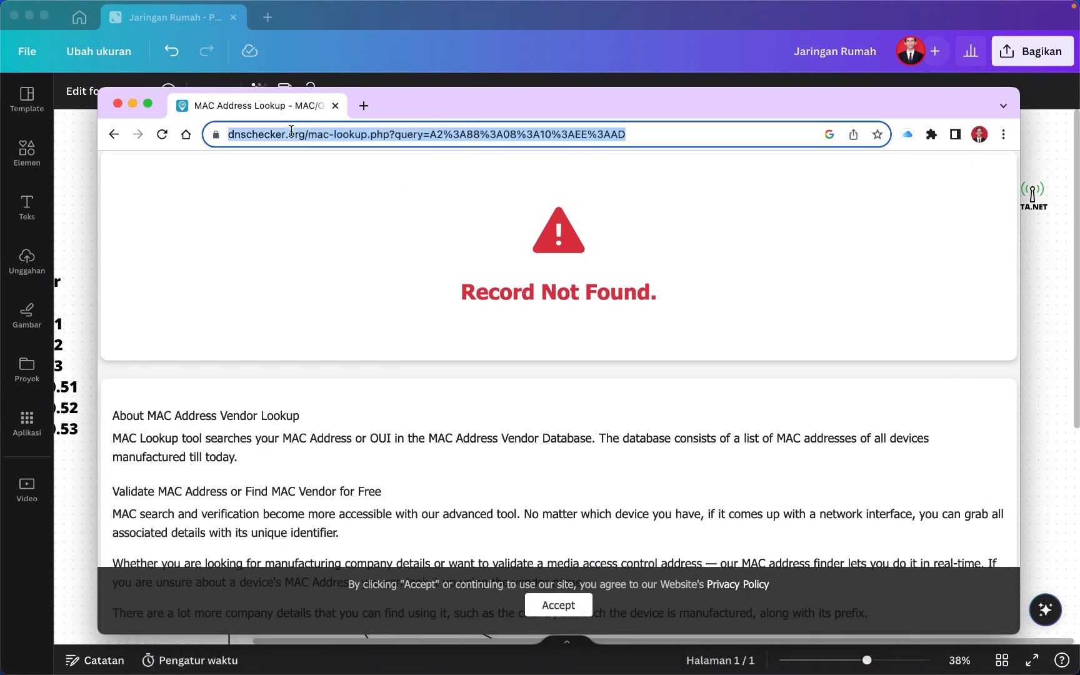
{"action": "type", "text": "192.168"}
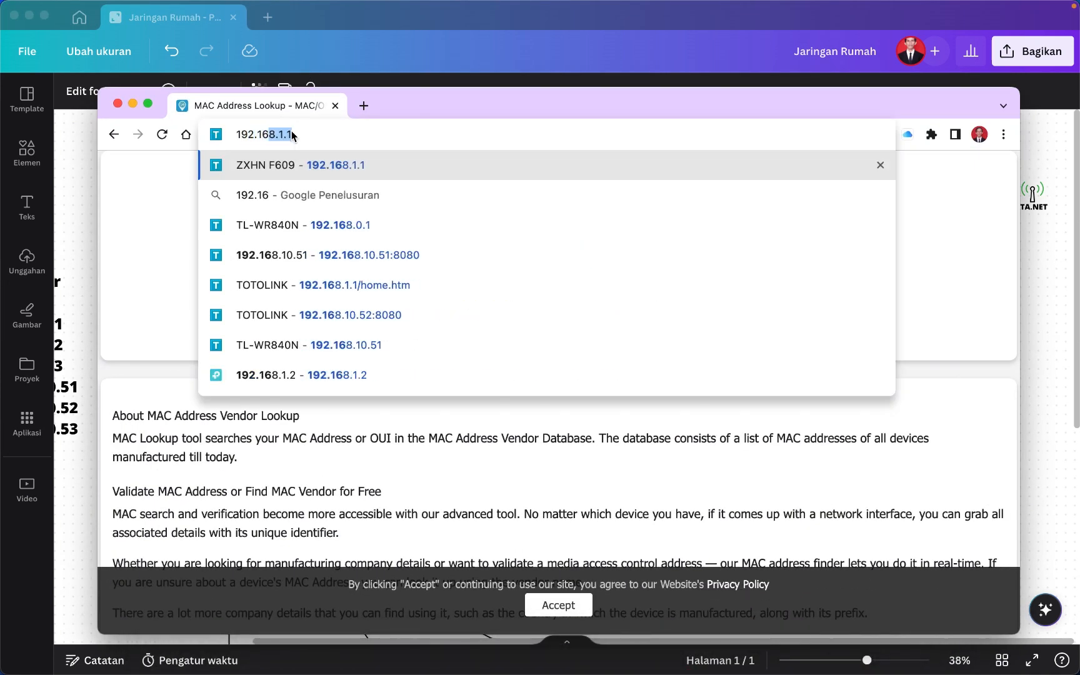
{"action": "key", "text": "BackSpace"}
{"action": "key", "text": "BackSpace"}
{"action": "key", "text": "BackSpace"}
{"action": "key", "text": "BackSpace"}
{"action": "key", "text": "BackSpace"}
{"action": "key", "text": "BackSpace"}
{"action": "key", "text": "BackSpace"}
{"action": "key", "text": "BackSpace"}
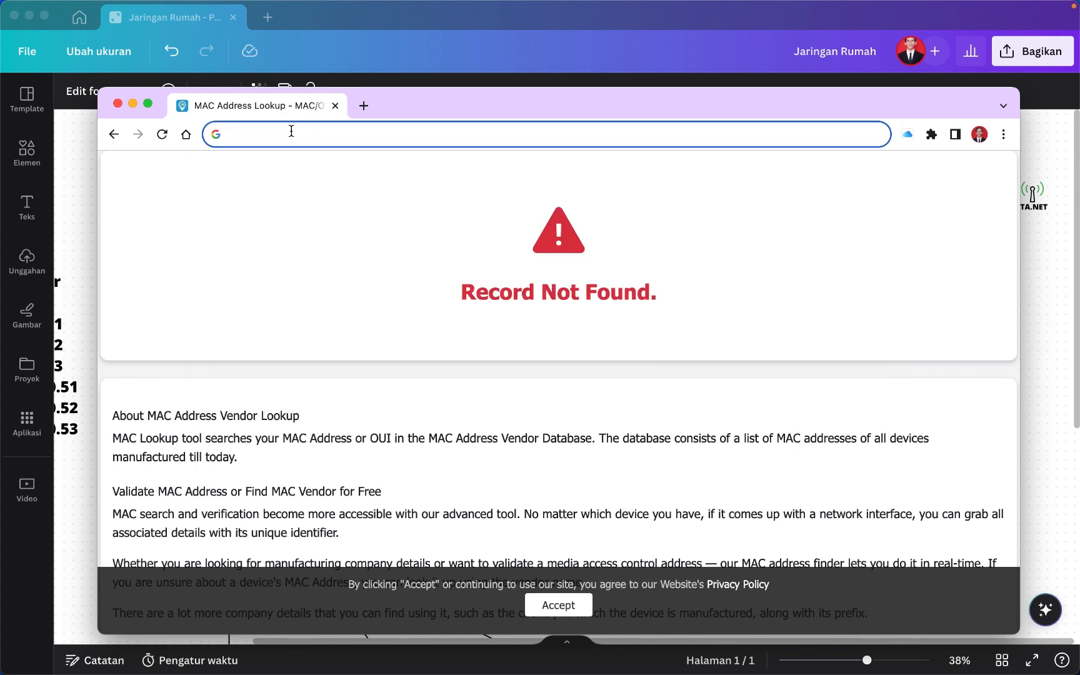
{"action": "type", "text": "10.10.10."}
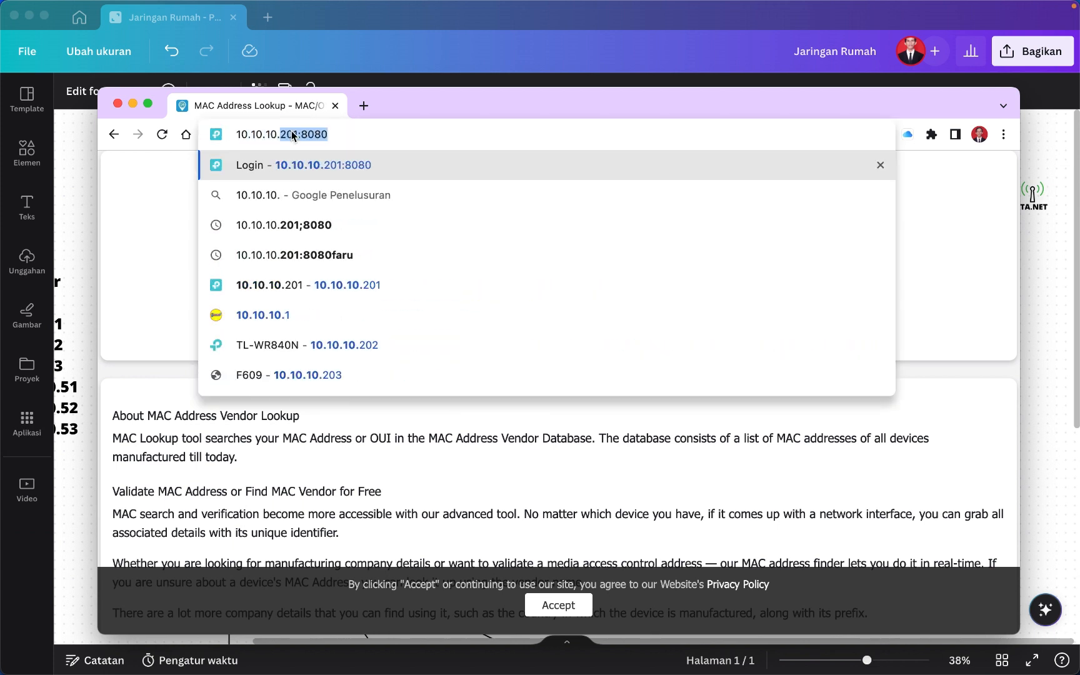
{"action": "type", "text": "202"}
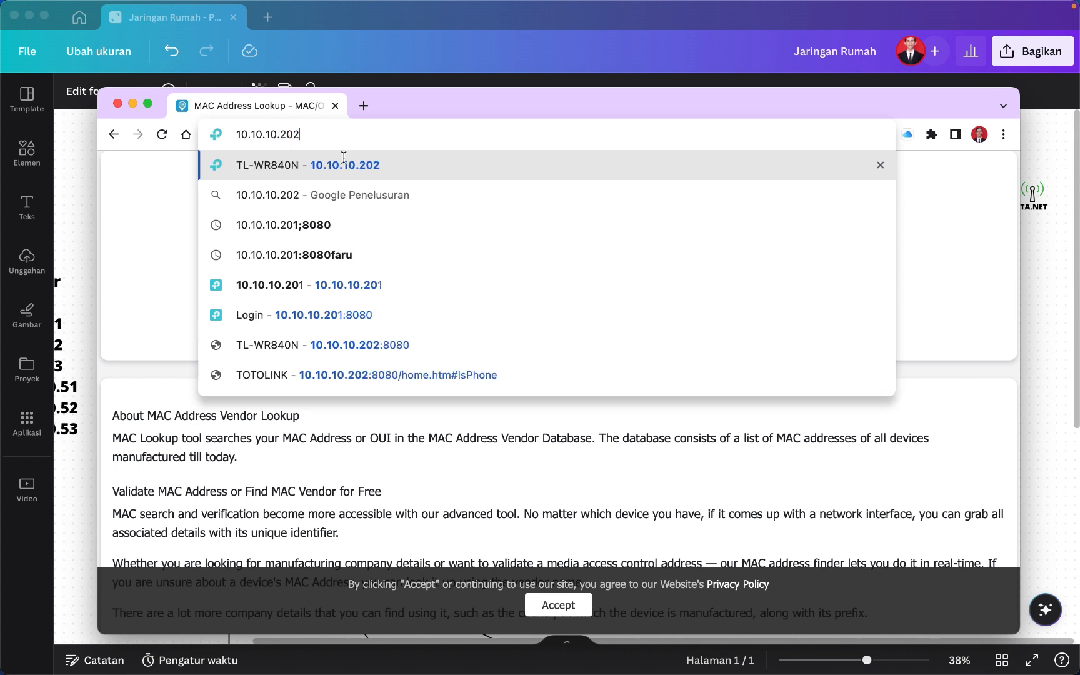
{"action": "key", "text": "Return"}
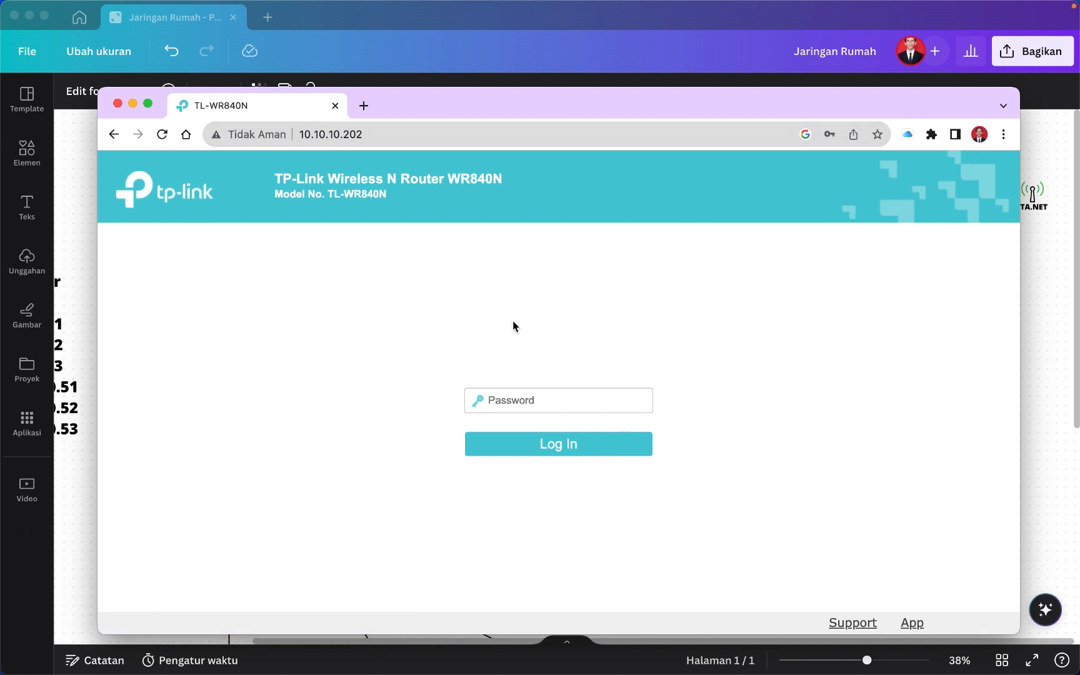
Log in to the TP-Link WR840N admin page and return to its Status page.
{"action": "left_click_drag", "start_coordinate": [572, 104], "coordinate": [616, 84]}
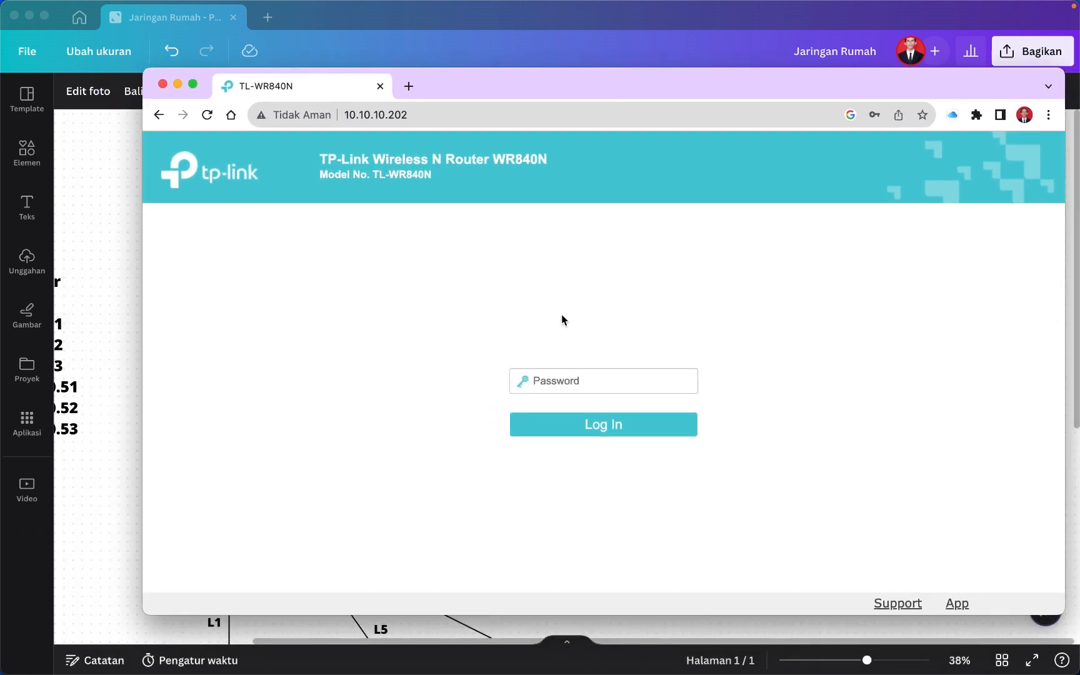
{"action": "type", "text": "a"}
{"action": "left_click", "coordinate": [554, 420]}
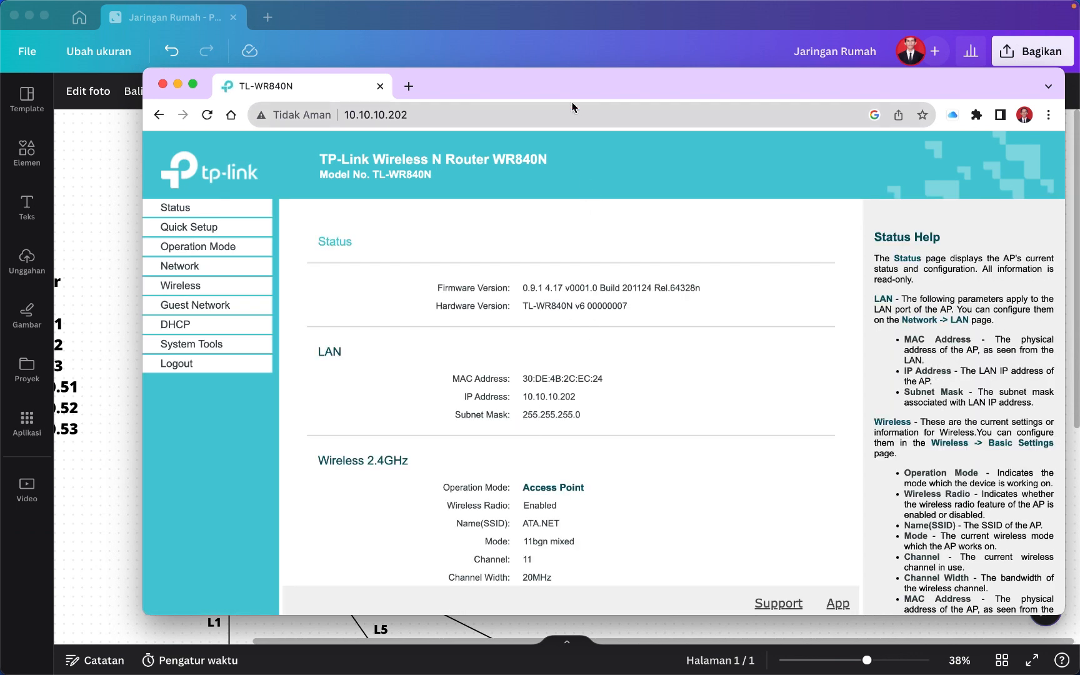
{"action": "mouse_move", "coordinate": [747, 672]}
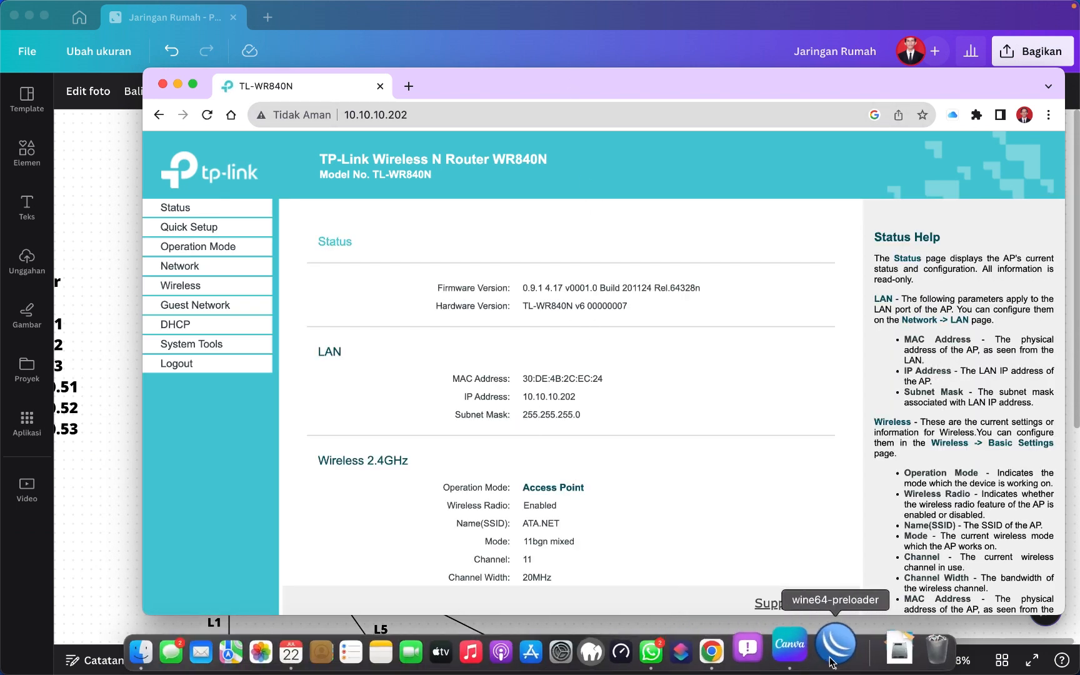
{"action": "left_click", "coordinate": [865, 651]}
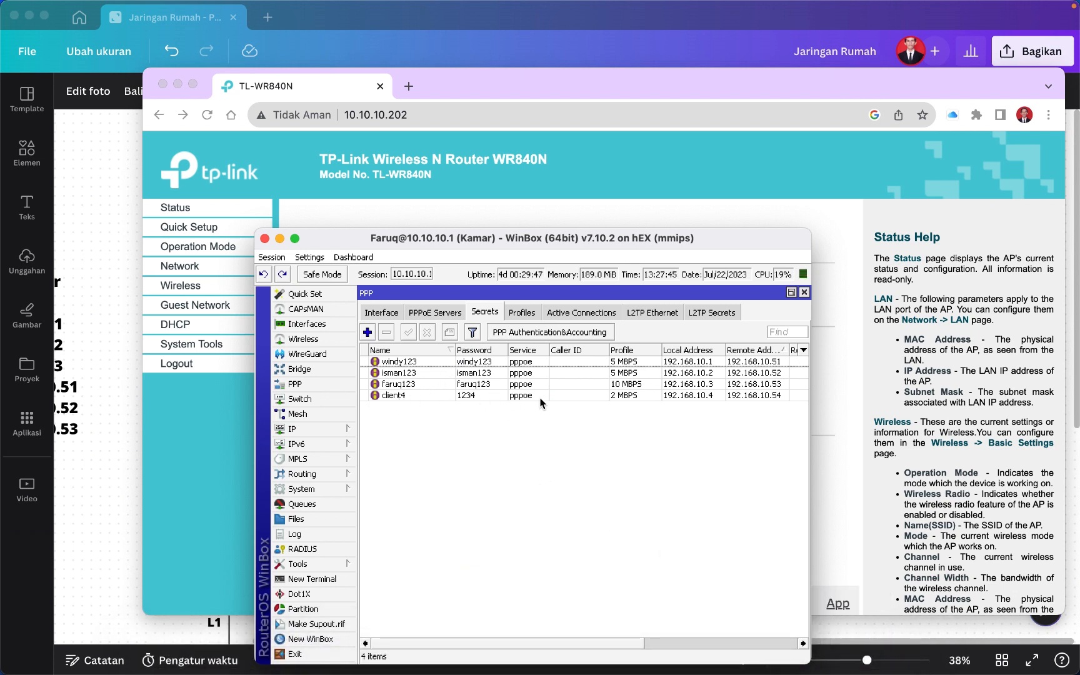
{"action": "left_click", "coordinate": [567, 193]}
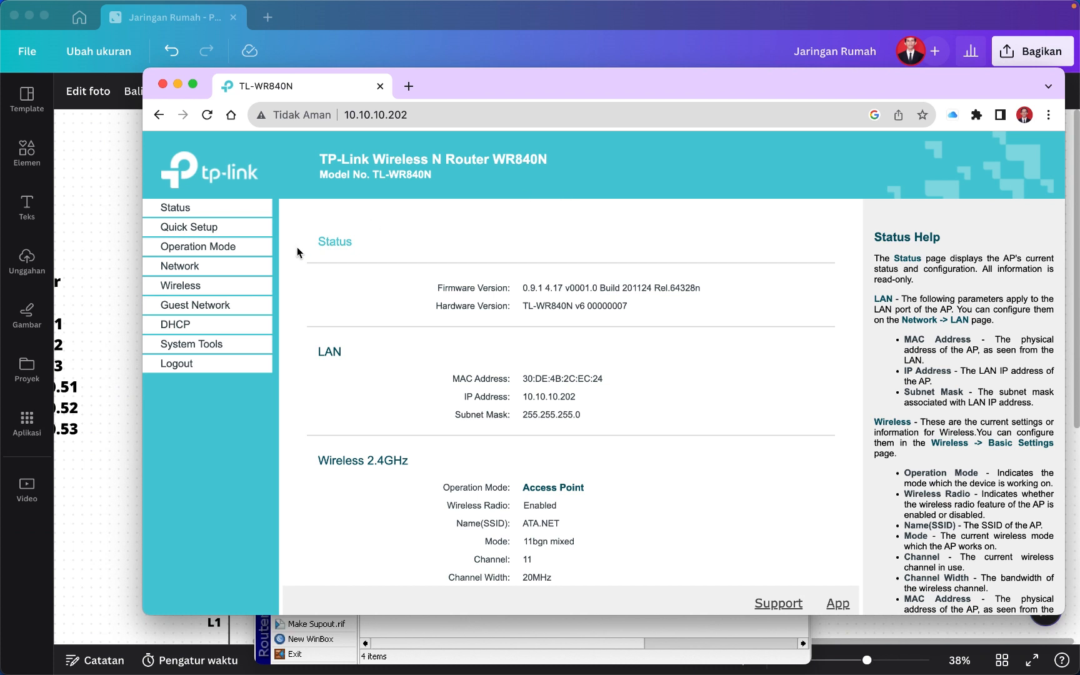
Start Quick Setup, choose Wireless Router mode and PPPoE as the WAN connection type.
{"action": "left_click", "coordinate": [205, 233]}
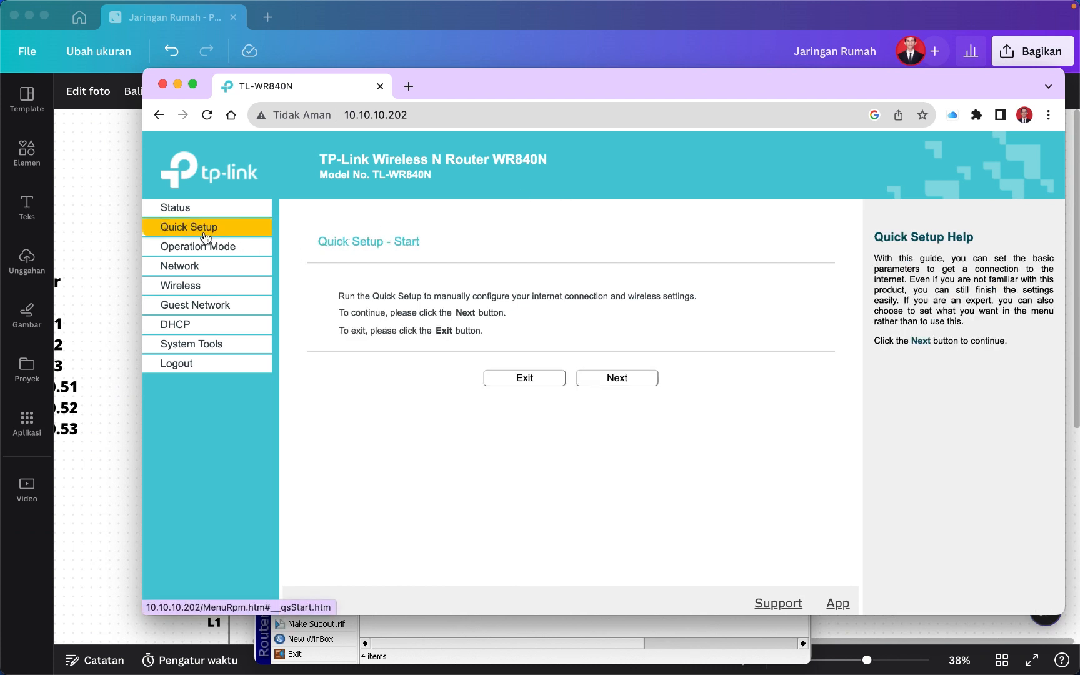
{"action": "left_click", "coordinate": [630, 379]}
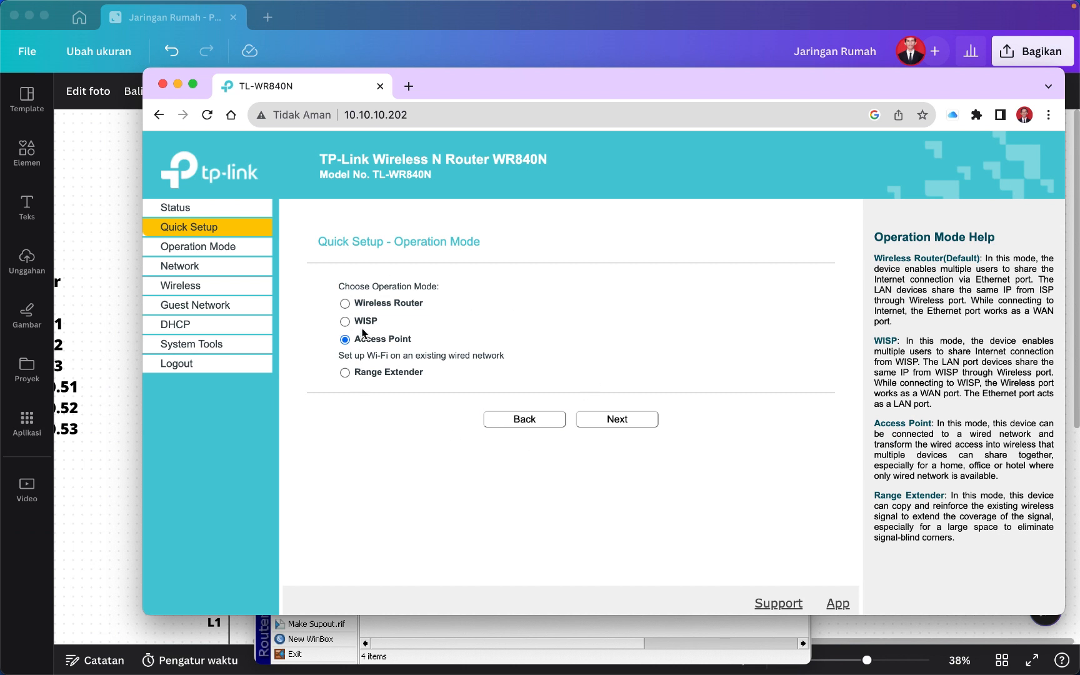
{"action": "left_click", "coordinate": [344, 303]}
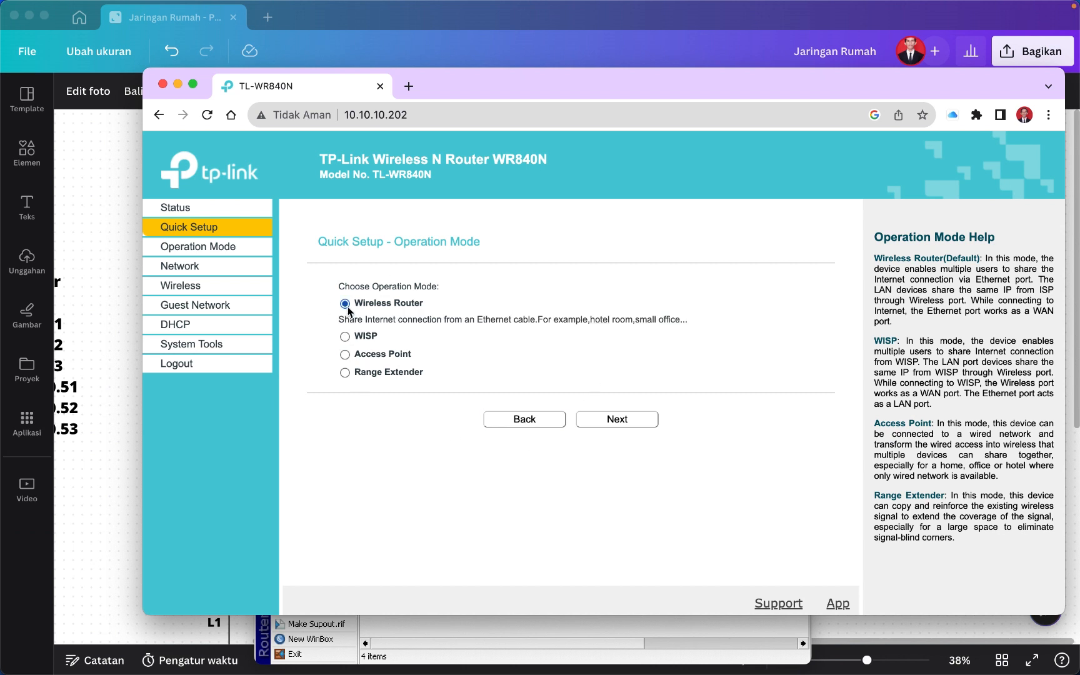
{"action": "left_click", "coordinate": [616, 419]}
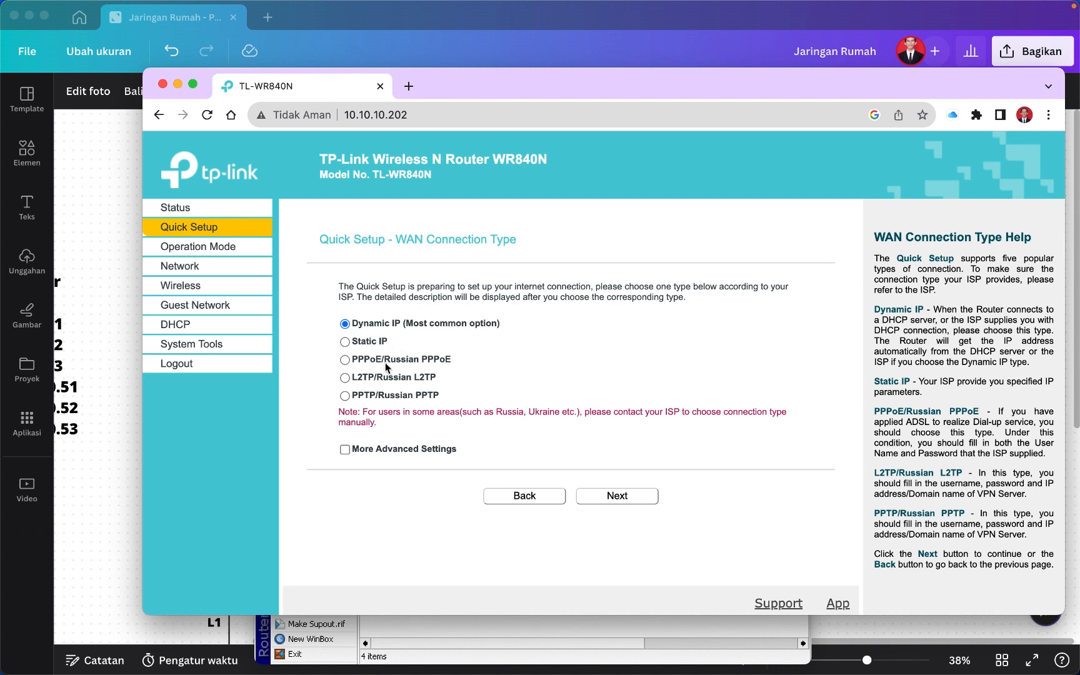
{"action": "left_click", "coordinate": [345, 361]}
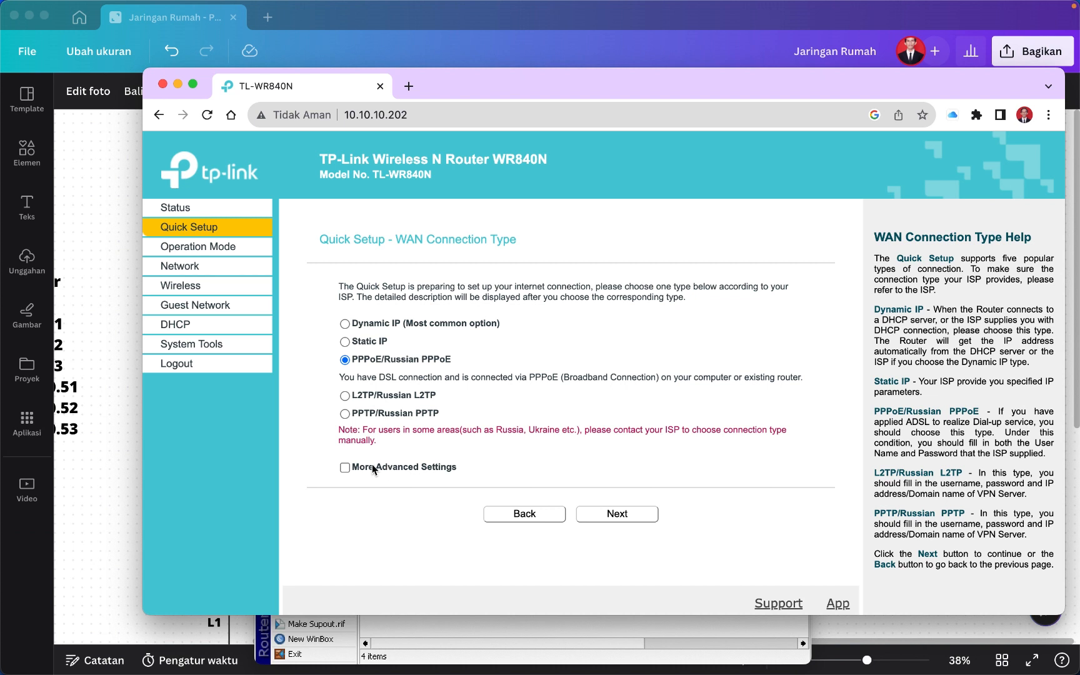
Set IPTV mode to Bridge with LAN2 as an IPTV port, then continue.
{"action": "left_click", "coordinate": [345, 467]}
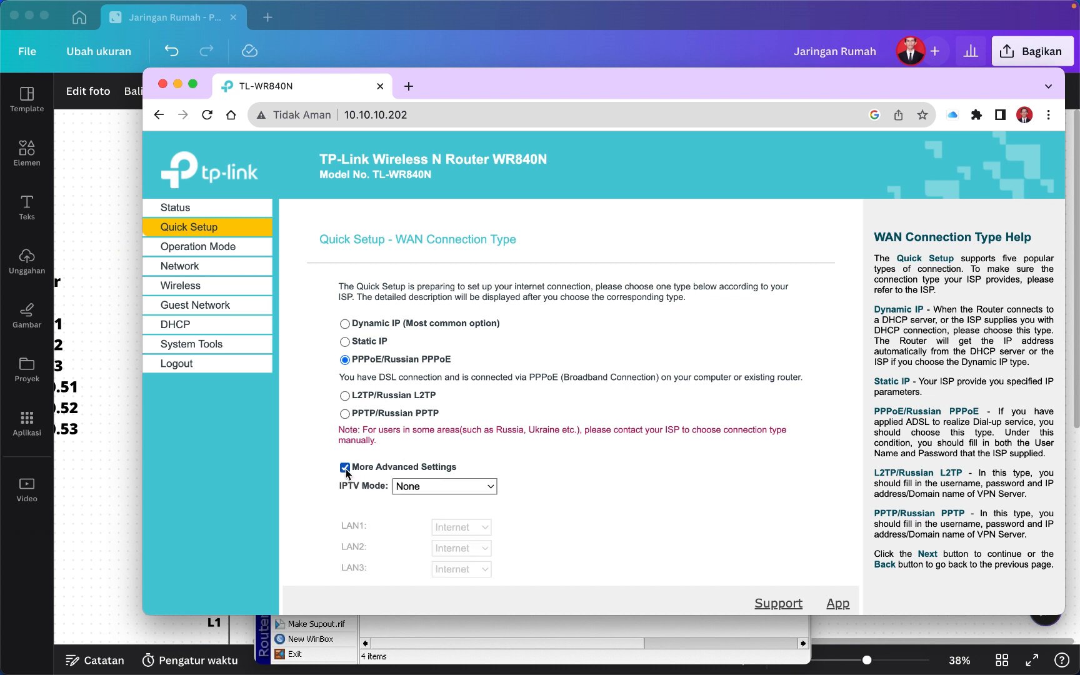
{"action": "scroll", "coordinate": [518, 507], "scroll_direction": "down", "scroll_amount": 3}
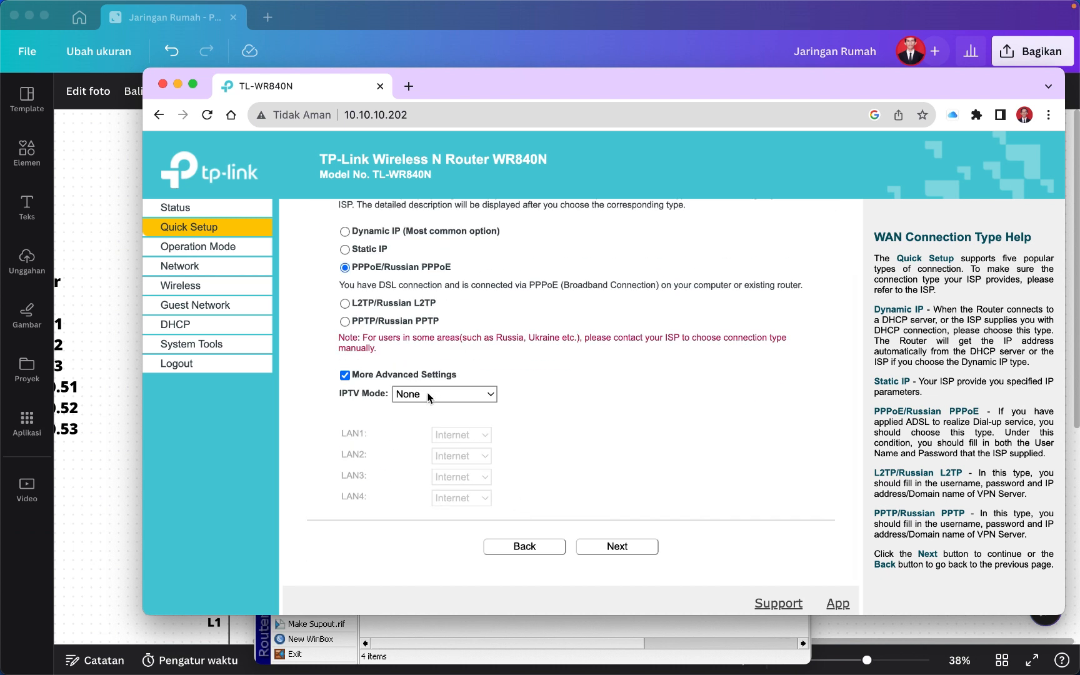
{"action": "left_click", "coordinate": [489, 400]}
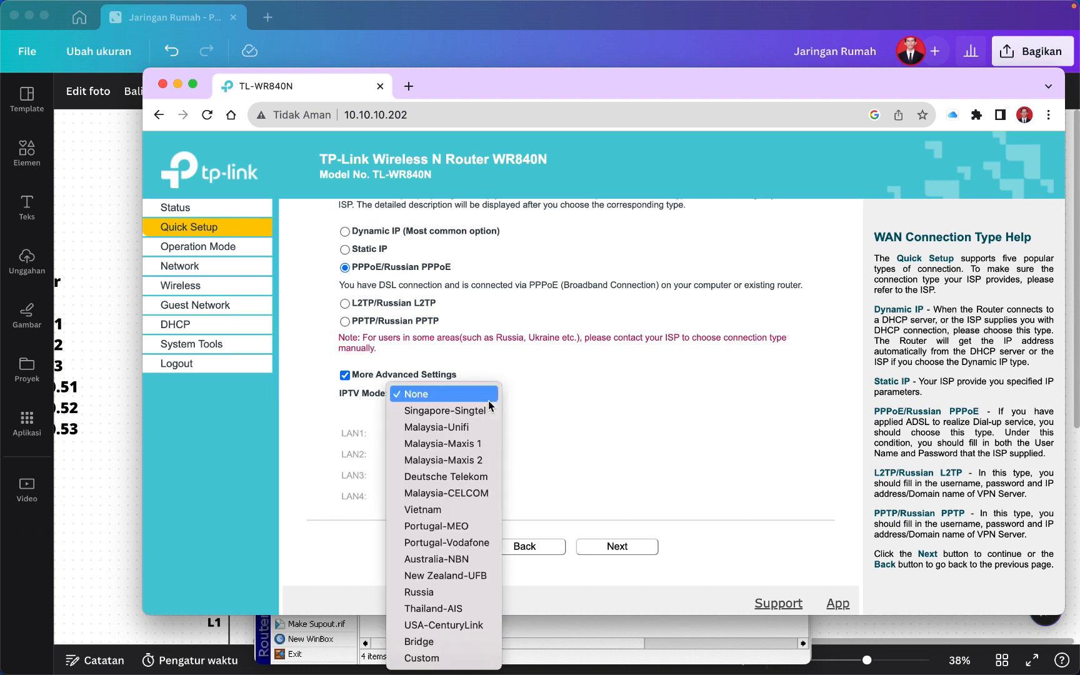
{"action": "left_click", "coordinate": [453, 642]}
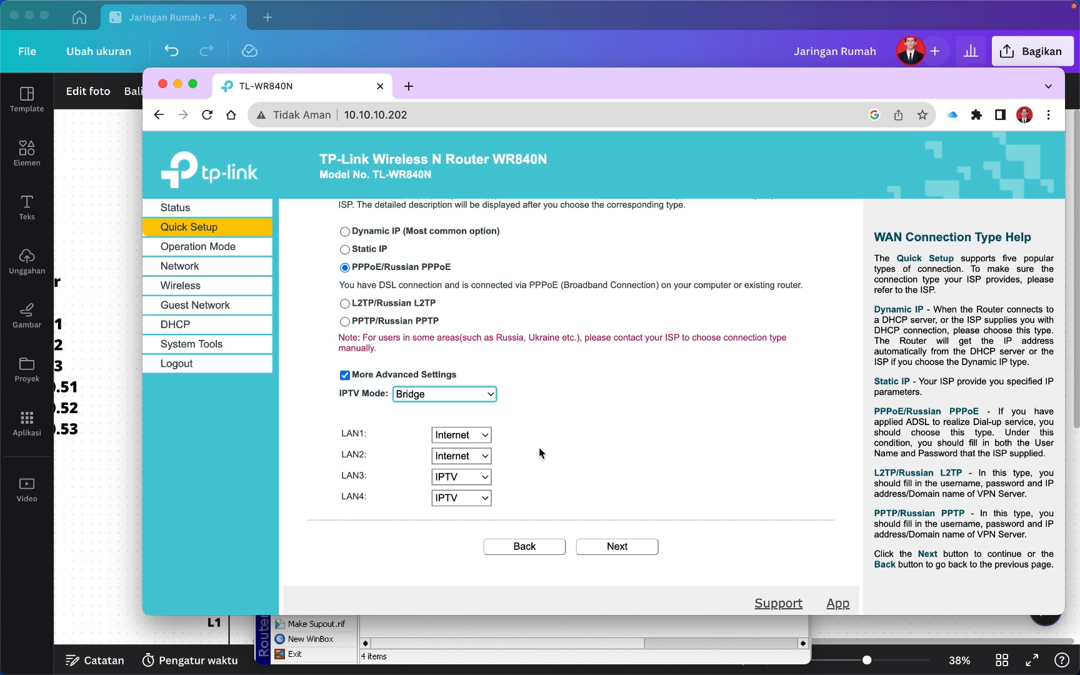
{"action": "left_click", "coordinate": [461, 458]}
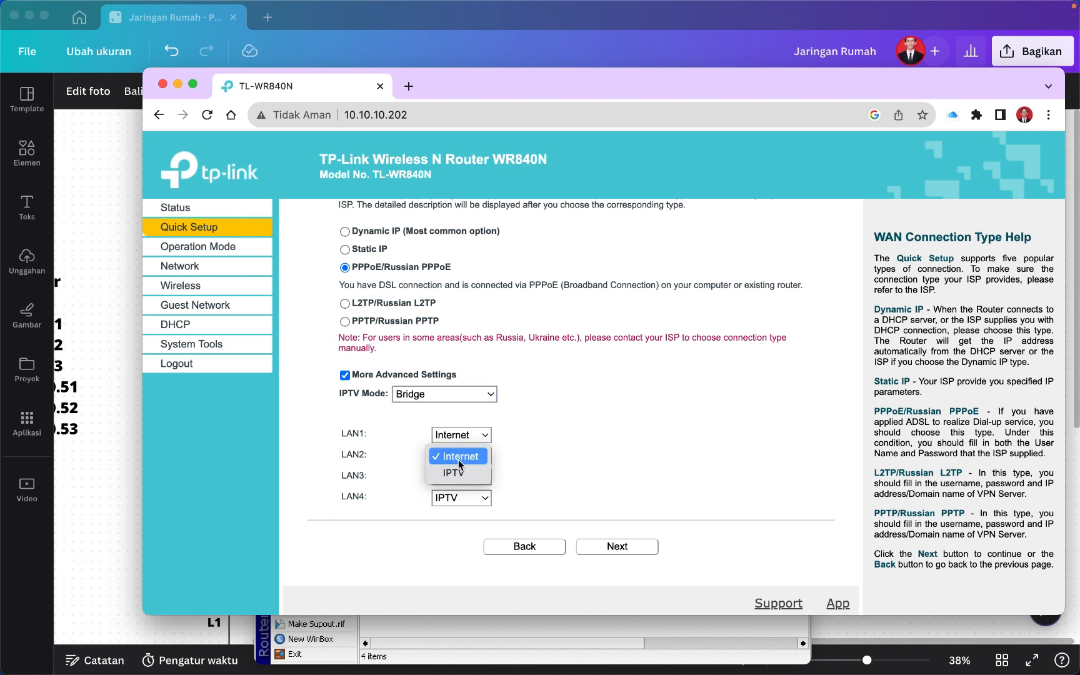
{"action": "left_click", "coordinate": [455, 474]}
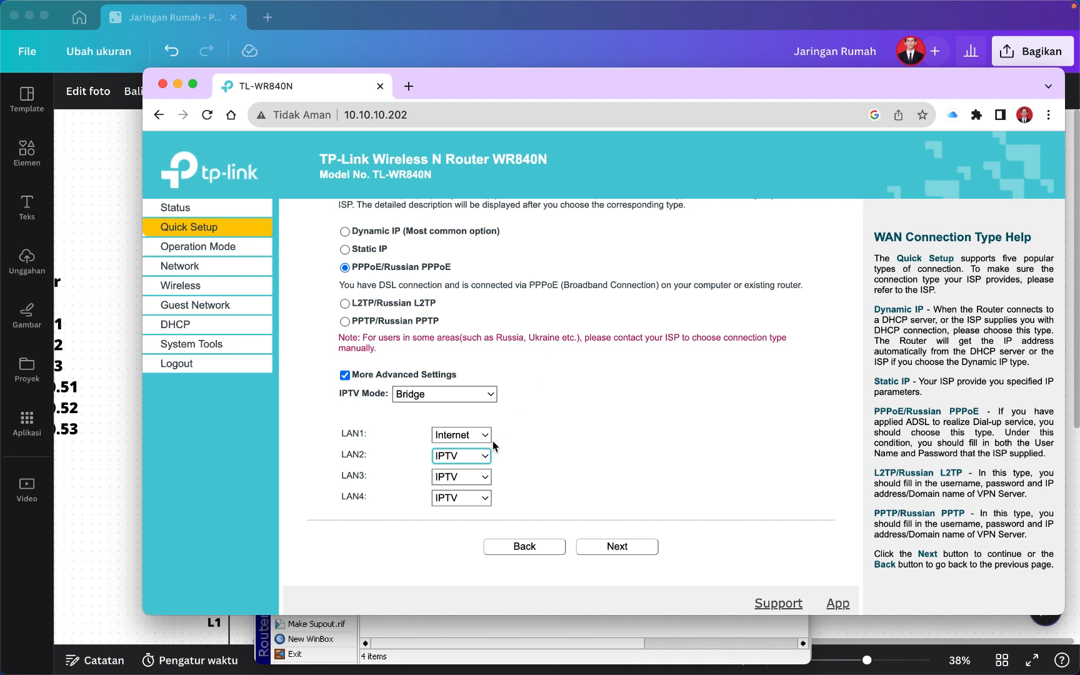
{"action": "left_click", "coordinate": [611, 549]}
Check the PPP secrets in WinBox before filling in the PPPoE login.
{"action": "left_click", "coordinate": [560, 314]}
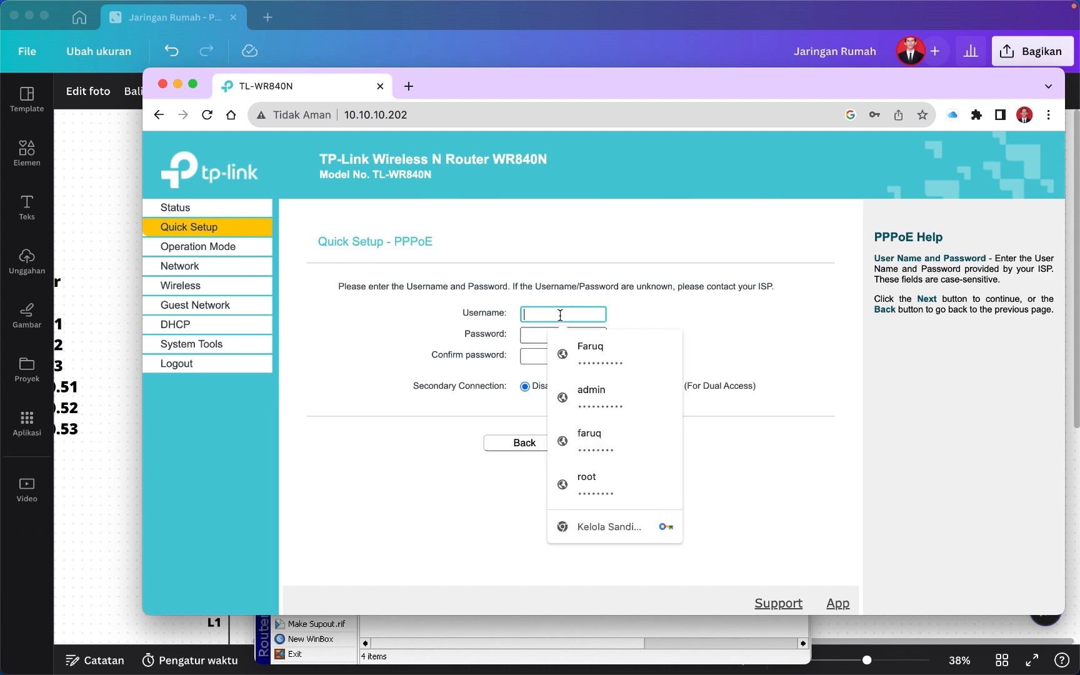
{"action": "left_click", "coordinate": [724, 314]}
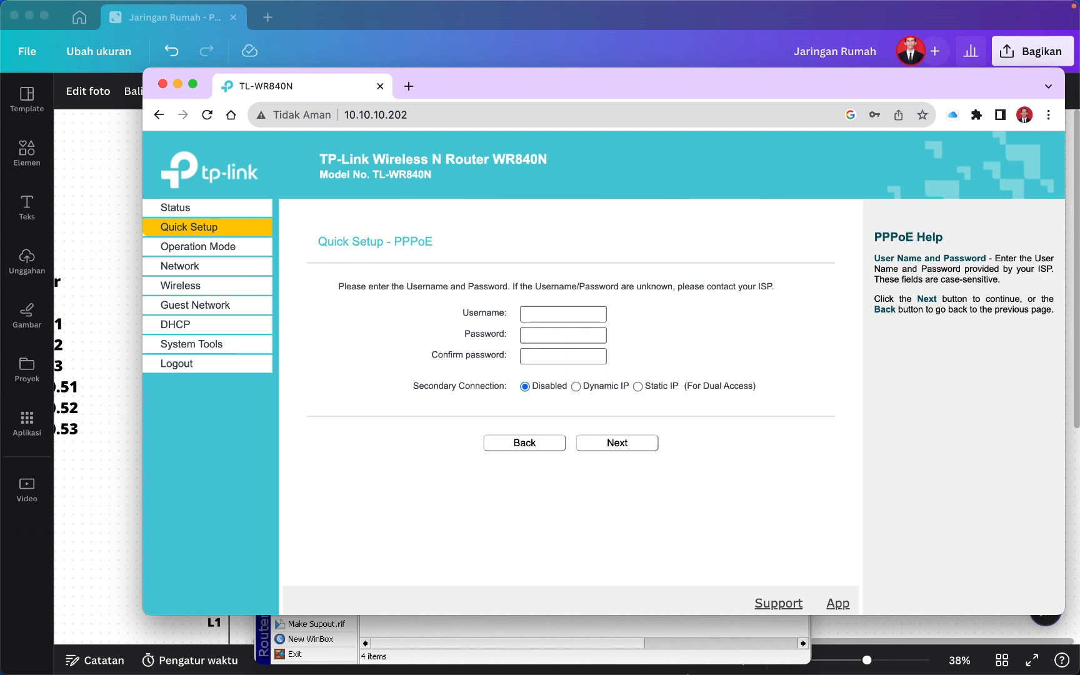
{"action": "mouse_move", "coordinate": [780, 672]}
{"action": "left_click", "coordinate": [859, 649]}
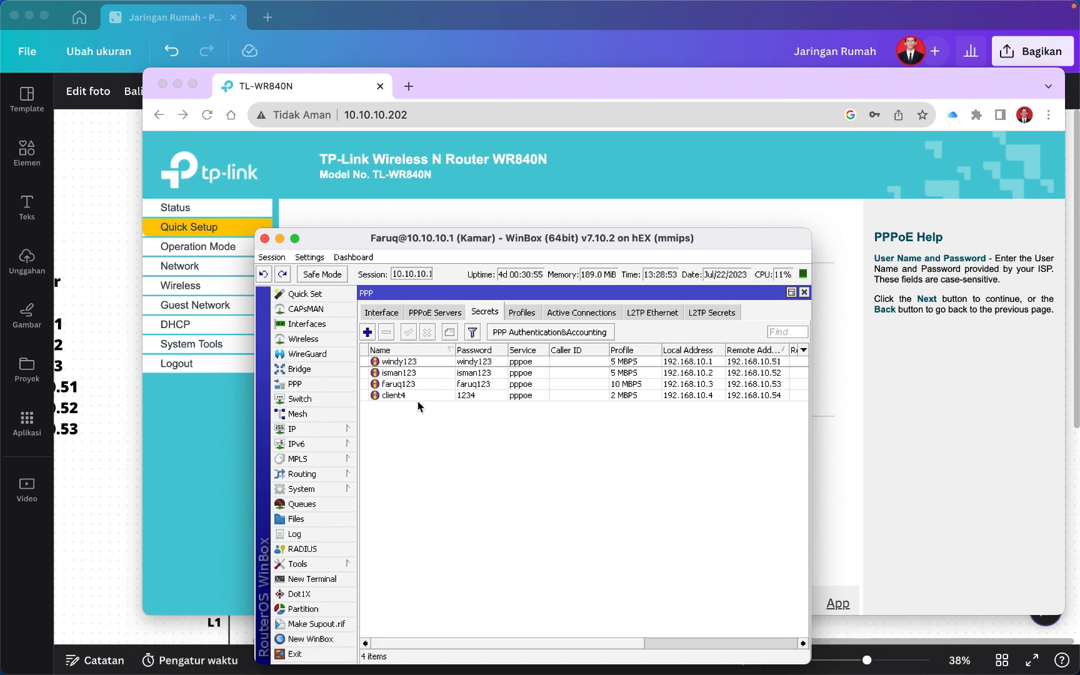
{"action": "left_click", "coordinate": [842, 411]}
Enter the PPPoE username, password and confirmation, continue, and decline saving the password.
{"action": "left_click", "coordinate": [570, 316]}
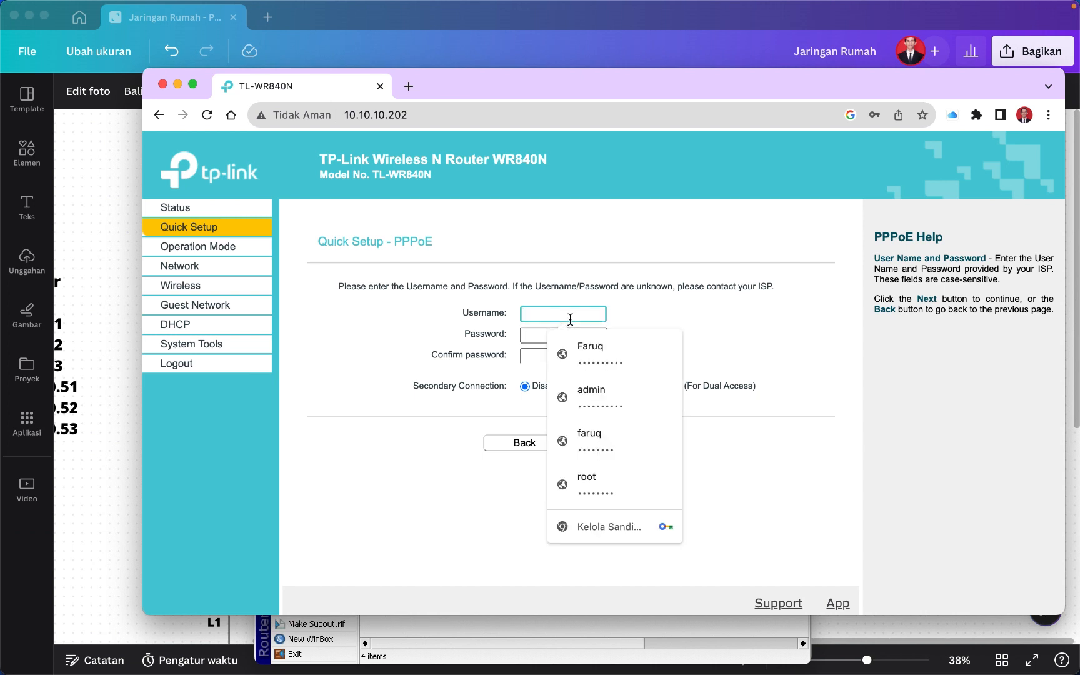
{"action": "type", "text": "client4"}
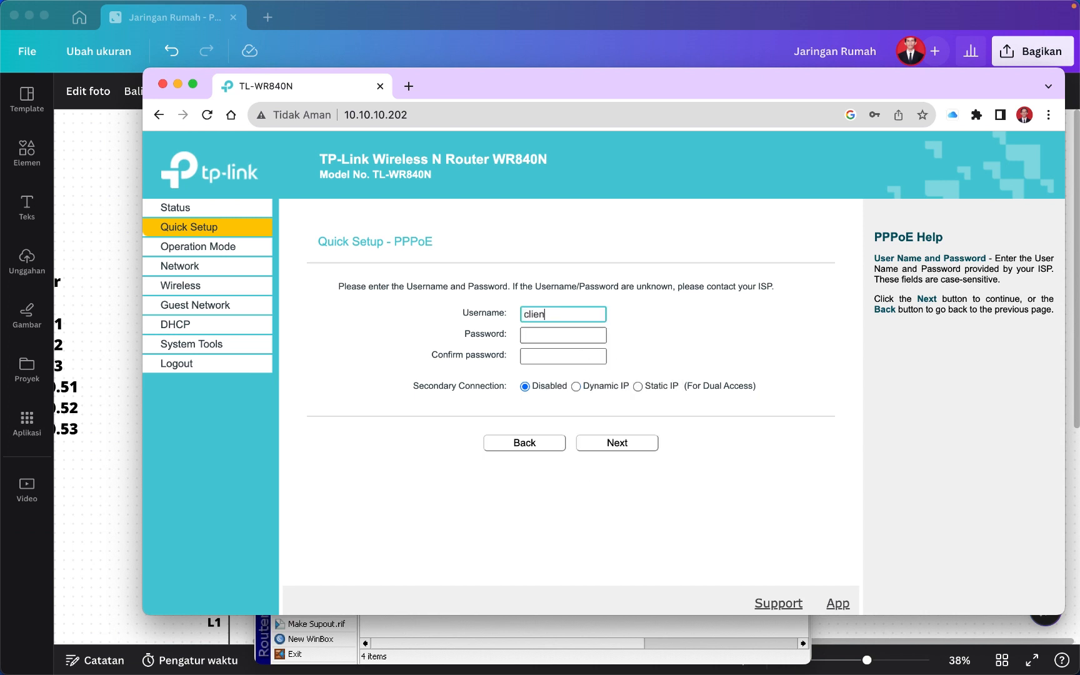
{"action": "left_click", "coordinate": [563, 337]}
{"action": "type", "text": "•"}
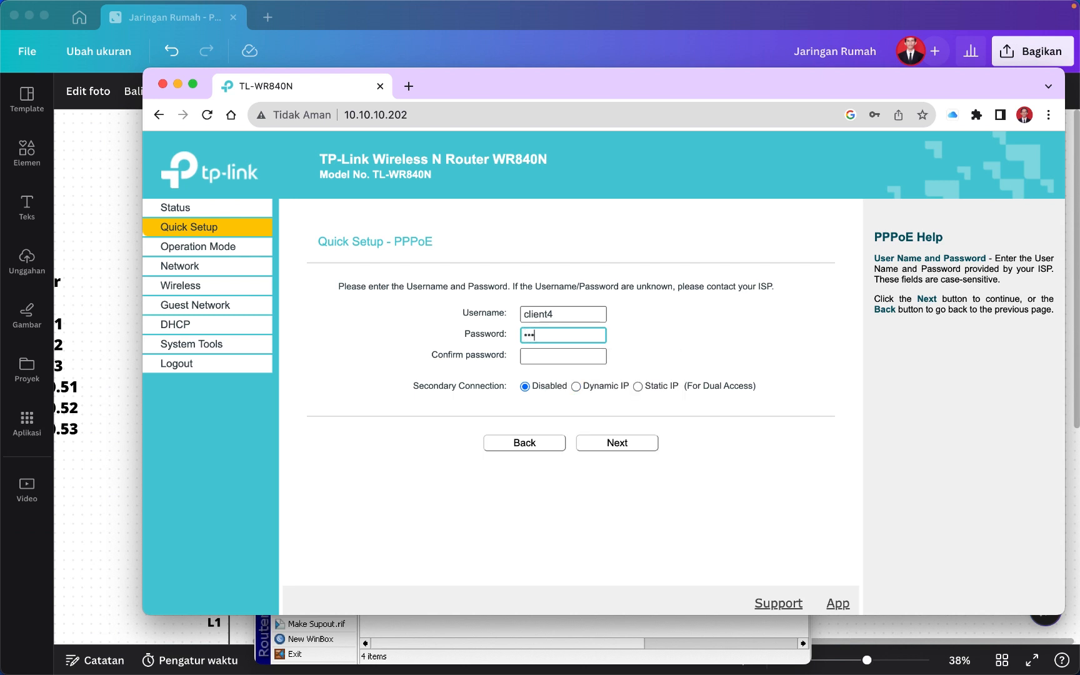
{"action": "left_click", "coordinate": [558, 356]}
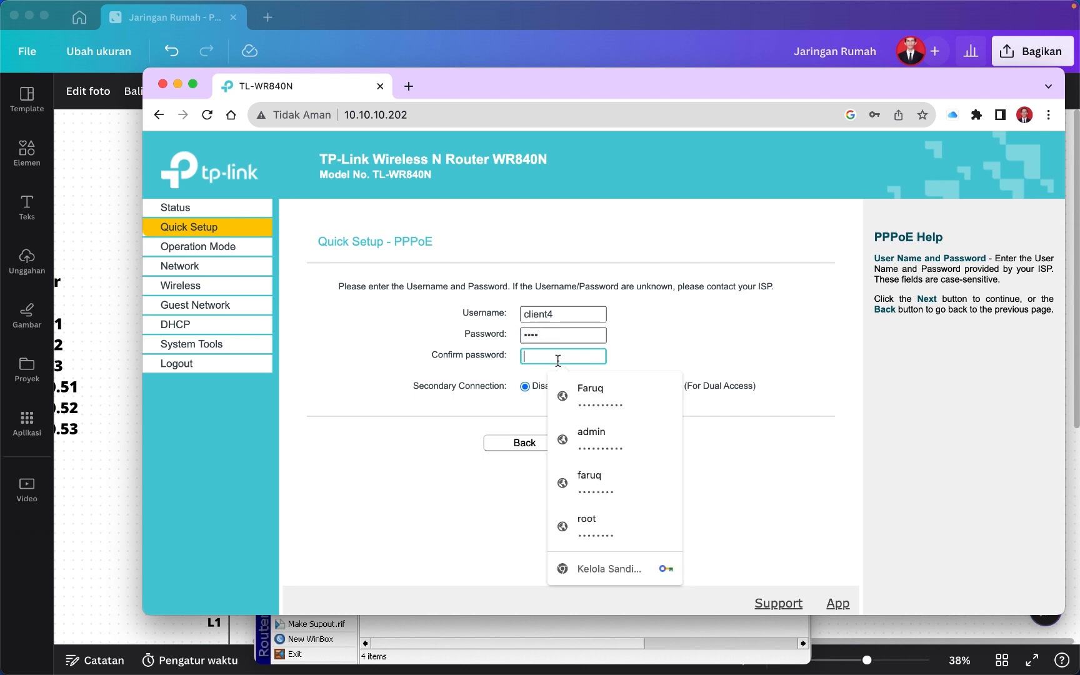
{"action": "type", "text": "•"}
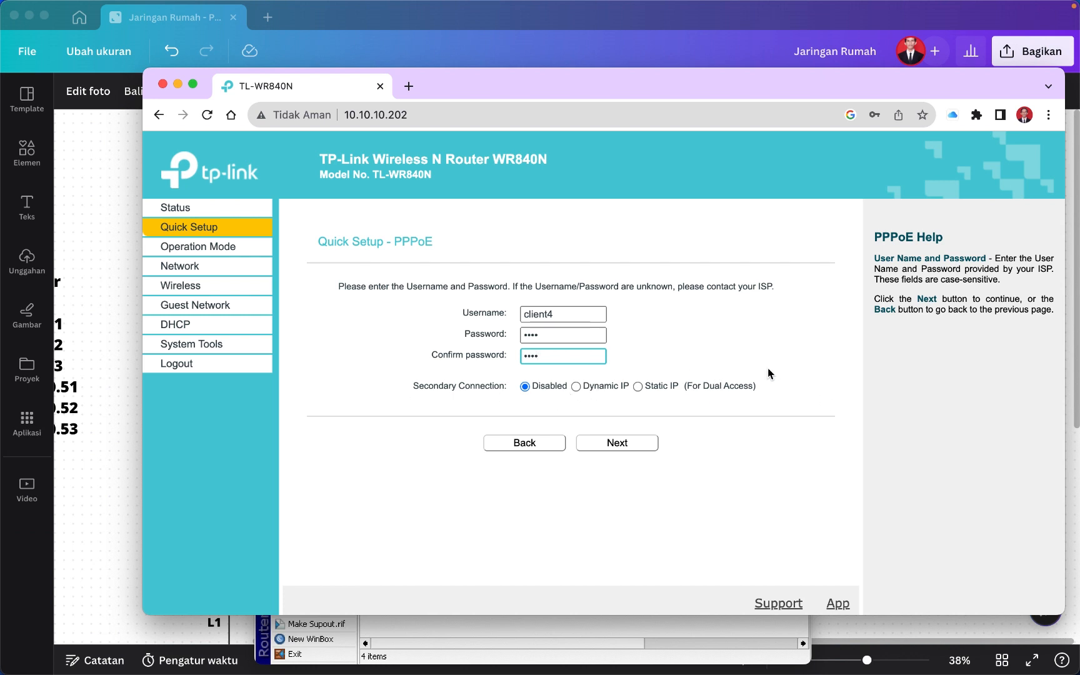
{"action": "left_click", "coordinate": [622, 445]}
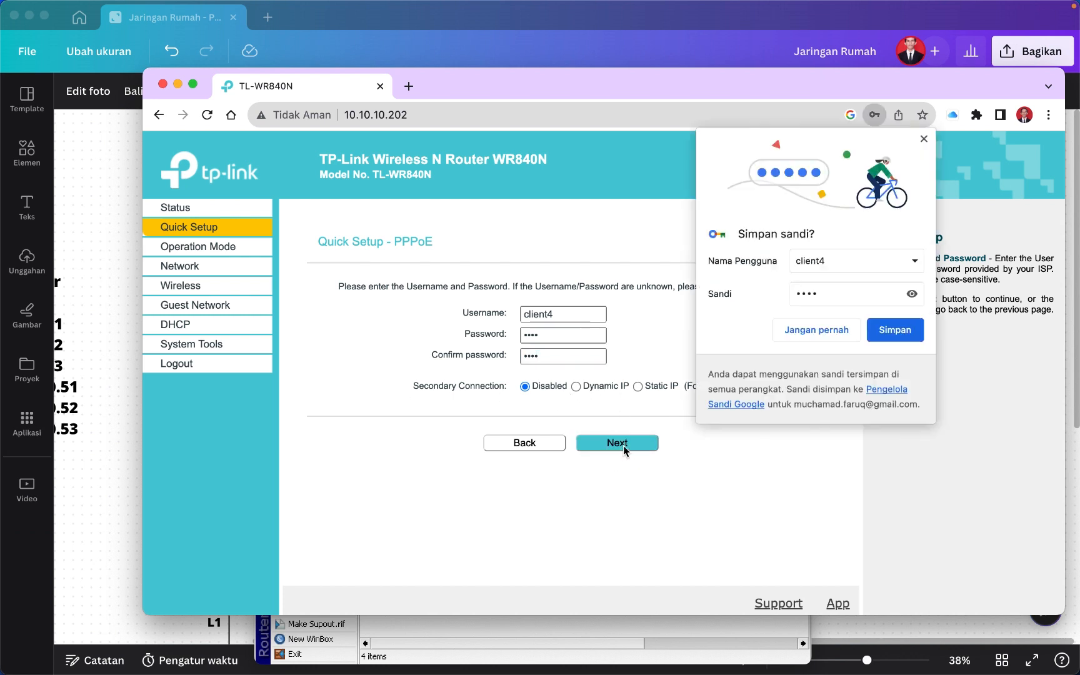
{"action": "left_click", "coordinate": [820, 330]}
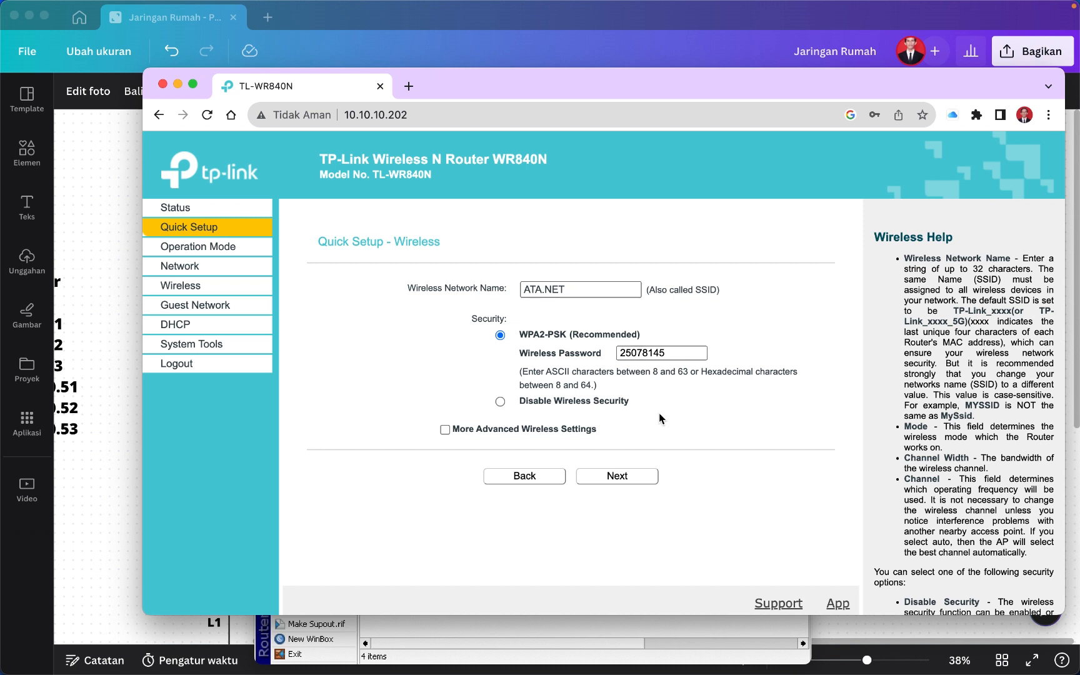
{"action": "left_click", "coordinate": [100, 442]}
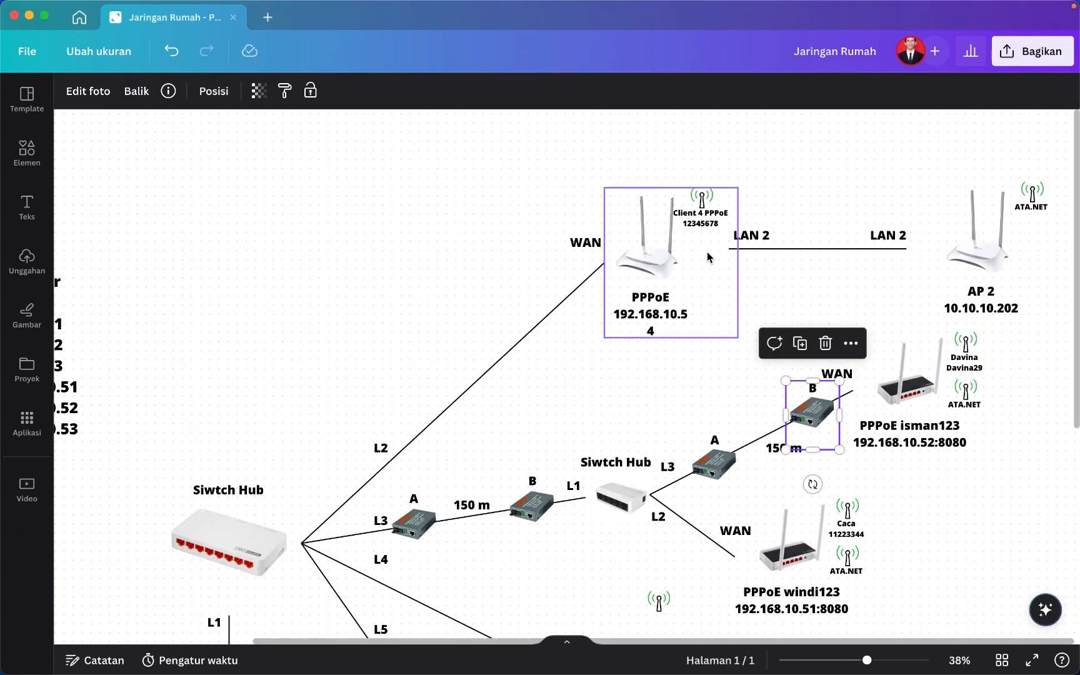
{"action": "left_click", "coordinate": [709, 220]}
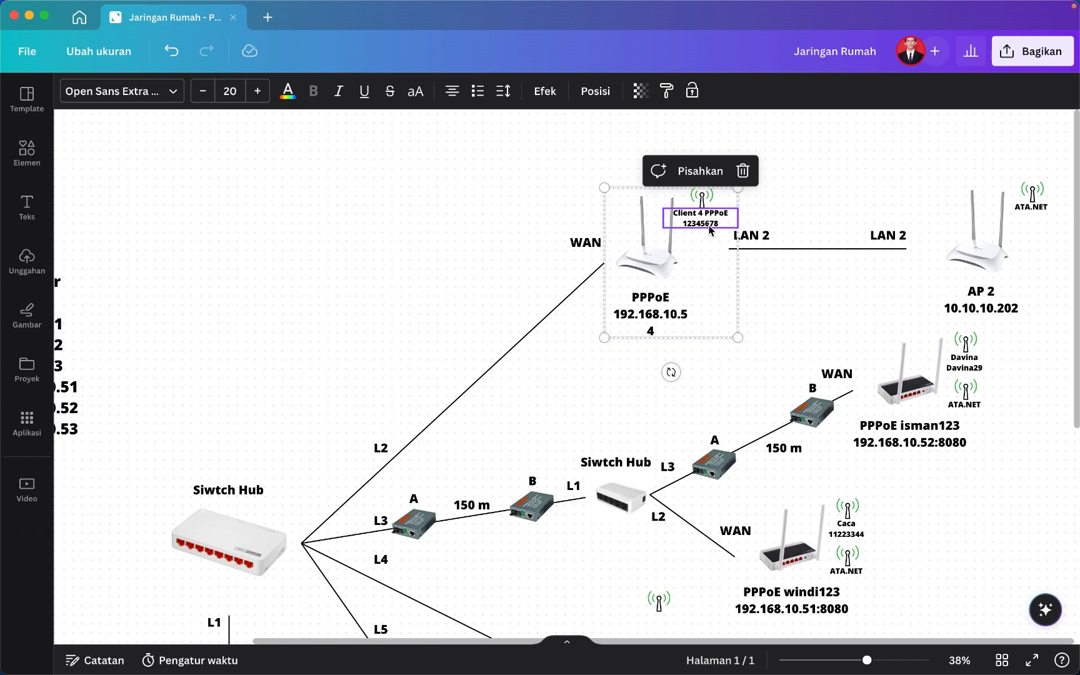
{"action": "left_click", "coordinate": [776, 379]}
{"action": "mouse_move", "coordinate": [802, 669]}
{"action": "left_click", "coordinate": [850, 647]}
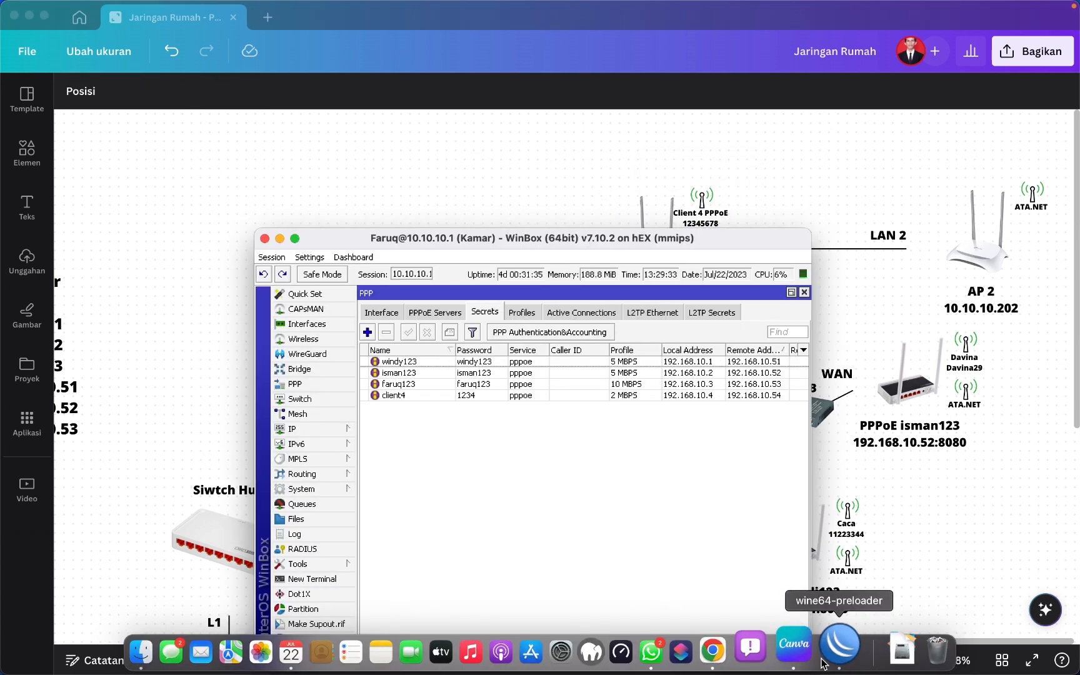
{"action": "left_click", "coordinate": [733, 646]}
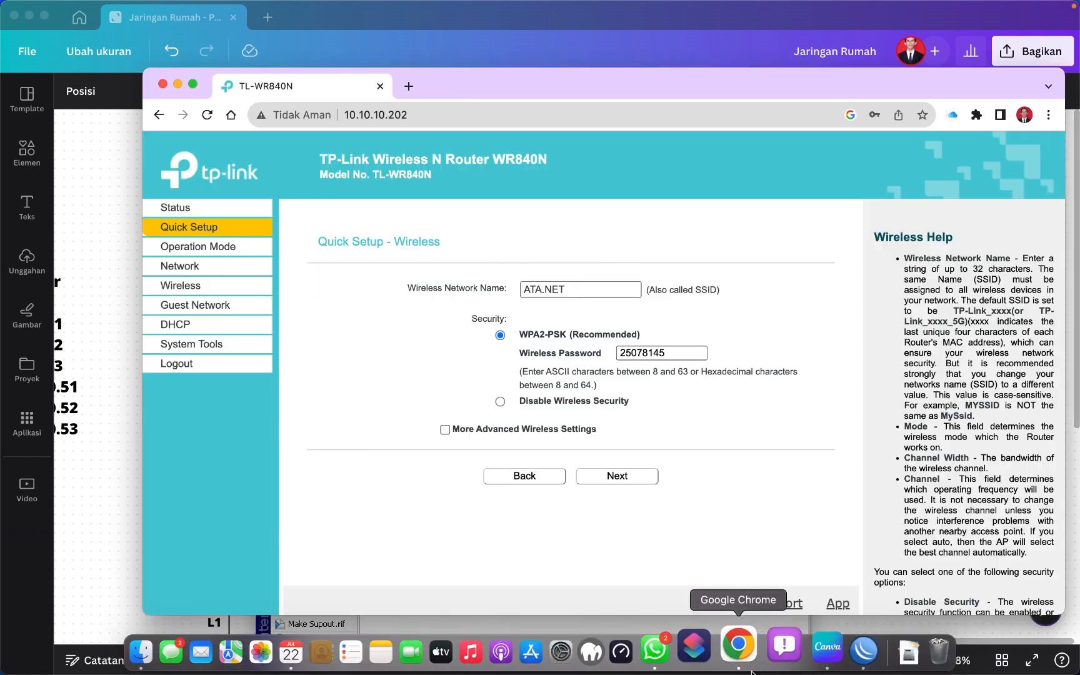
Name the wireless network 'Client 4 PPPoE' and set a new Wi-Fi password.
{"action": "double_click", "coordinate": [560, 290]}
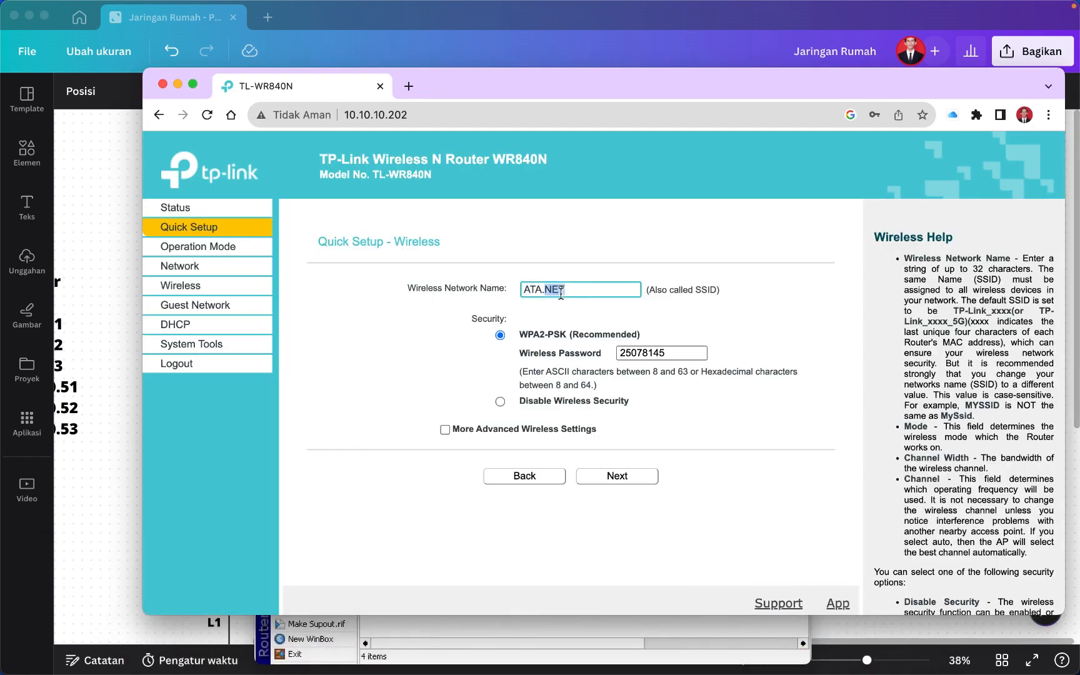
{"action": "triple_click", "coordinate": [561, 290]}
{"action": "type", "text": "Client $ PPP"}
{"action": "key", "text": "BackSpace"}
{"action": "key", "text": "BackSpace"}
{"action": "key", "text": "BackSpace"}
{"action": "key", "text": "BackSpace"}
{"action": "key", "text": "BackSpace"}
{"action": "type", "text": "4 PPPoE"}
{"action": "double_click", "coordinate": [670, 355]}
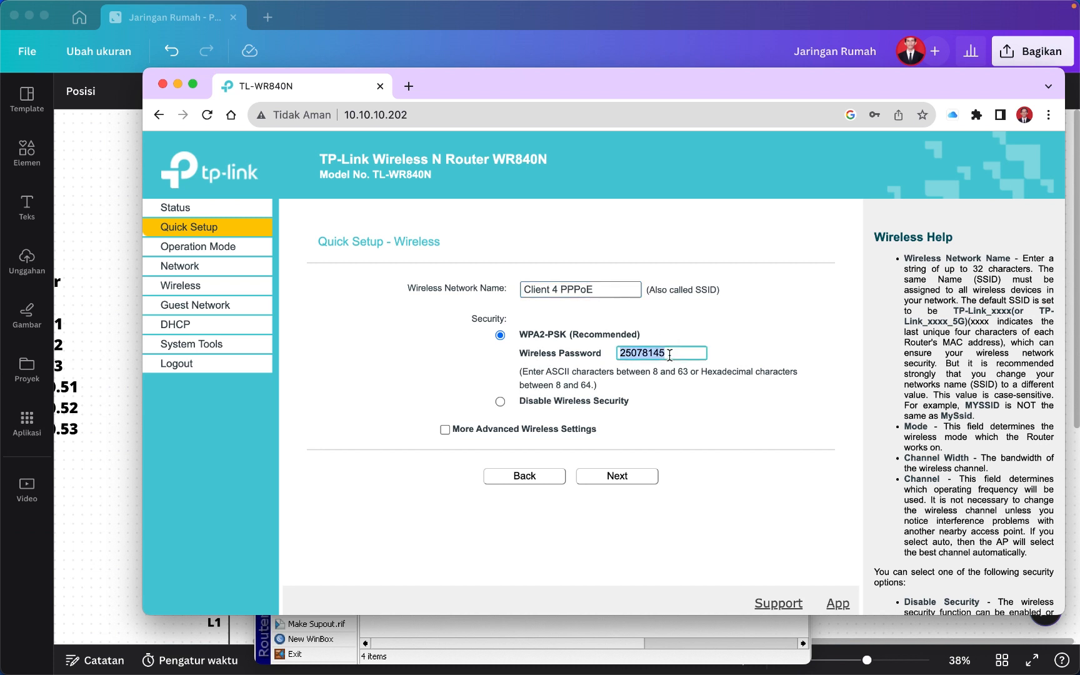
{"action": "type", "text": "12345678"}
Set the wireless channel width to 20MHZ and the channel to 11.
{"action": "left_click", "coordinate": [445, 430]}
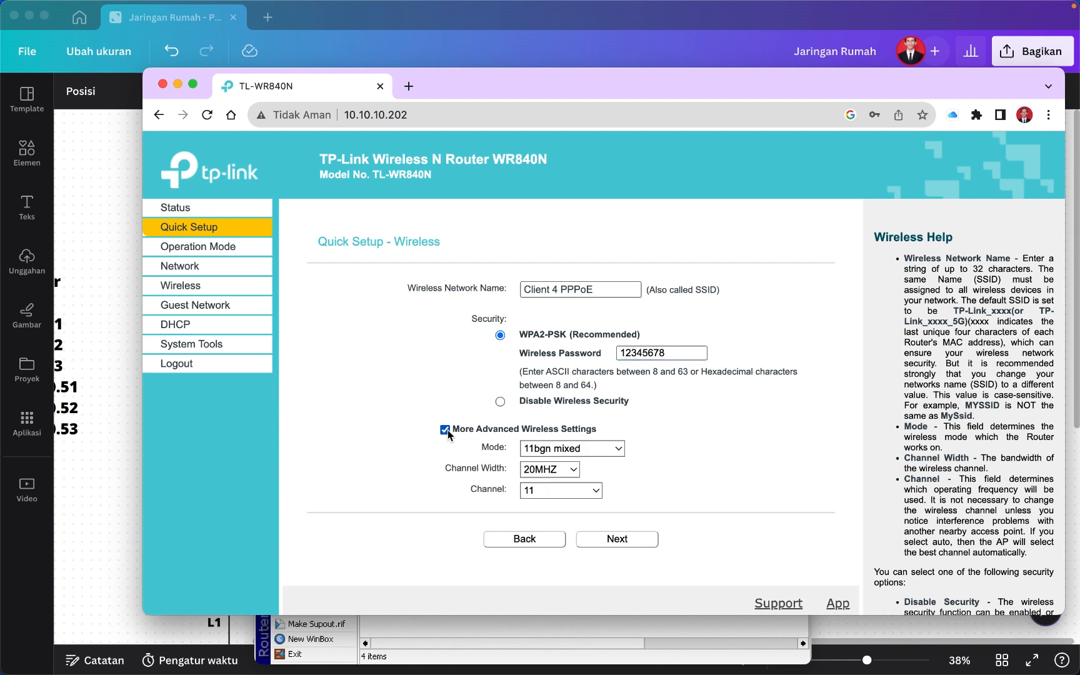
{"action": "left_click", "coordinate": [547, 475]}
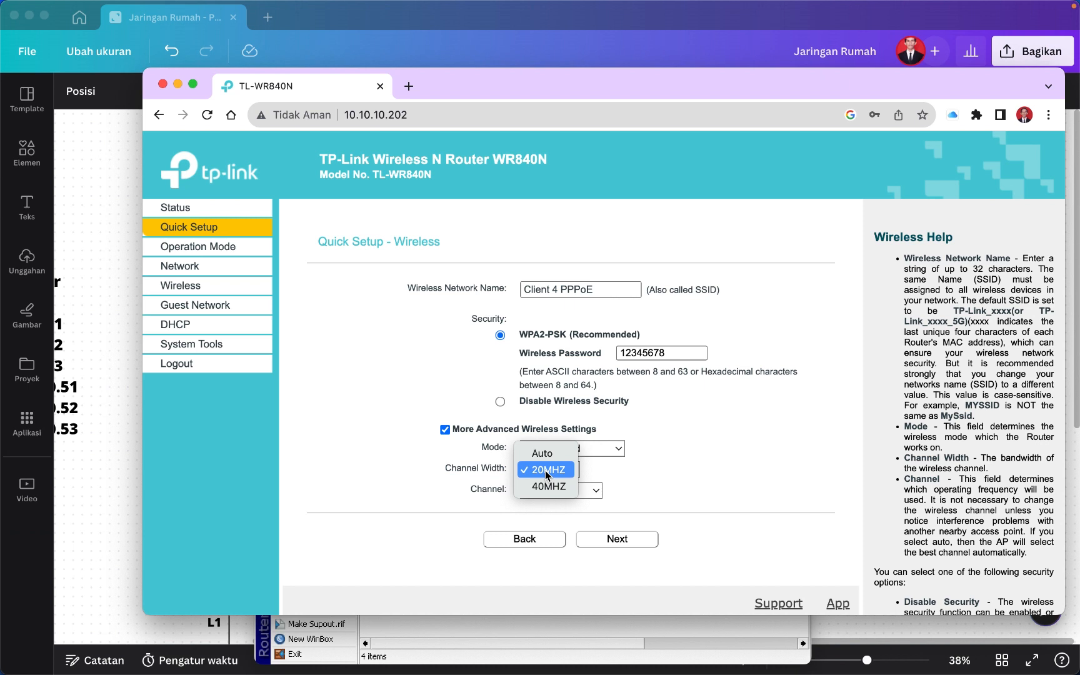
{"action": "left_click", "coordinate": [653, 464]}
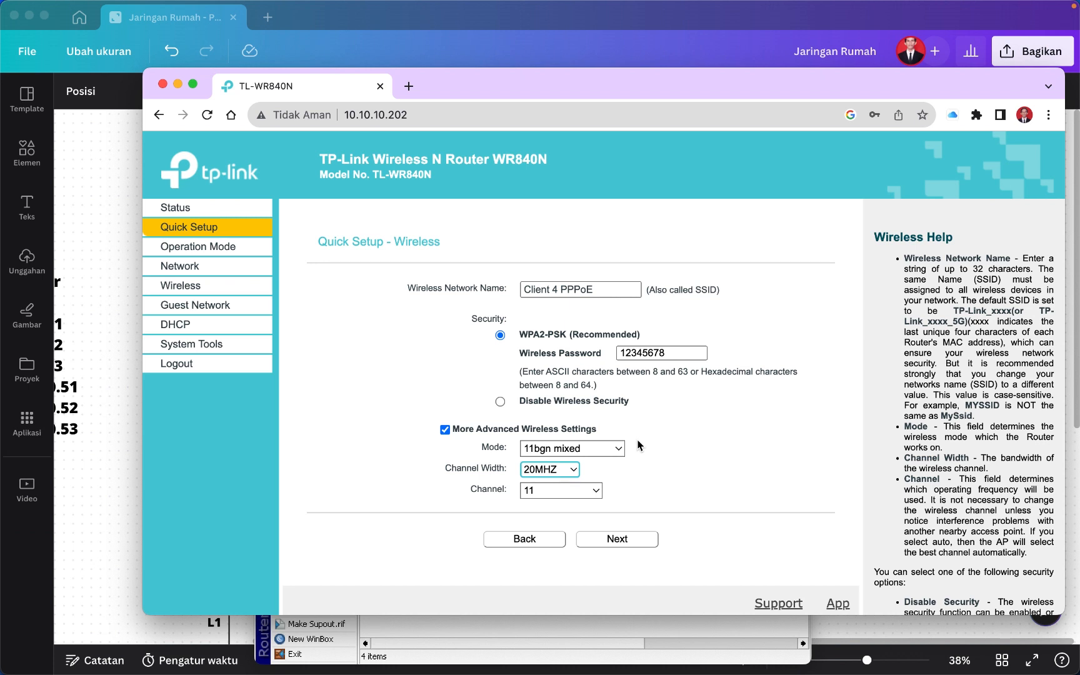
{"action": "left_click", "coordinate": [588, 493]}
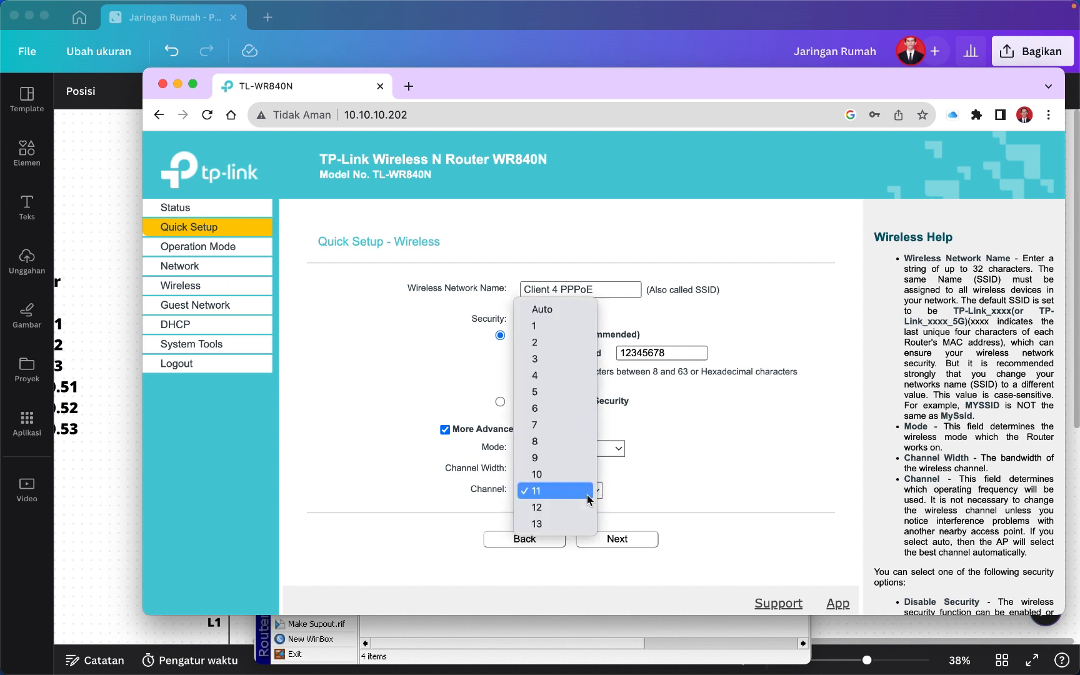
{"action": "left_click", "coordinate": [678, 475]}
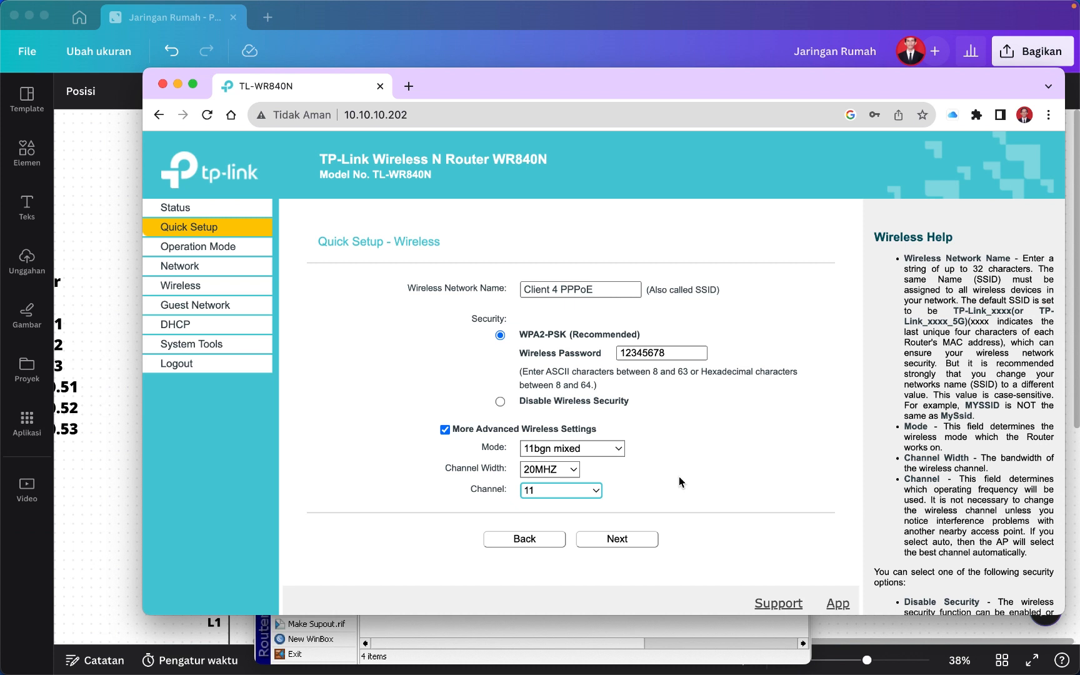
Save the Quick Setup settings on the Confirm page so the router reboots, then return to Canva.
{"action": "left_click", "coordinate": [616, 540]}
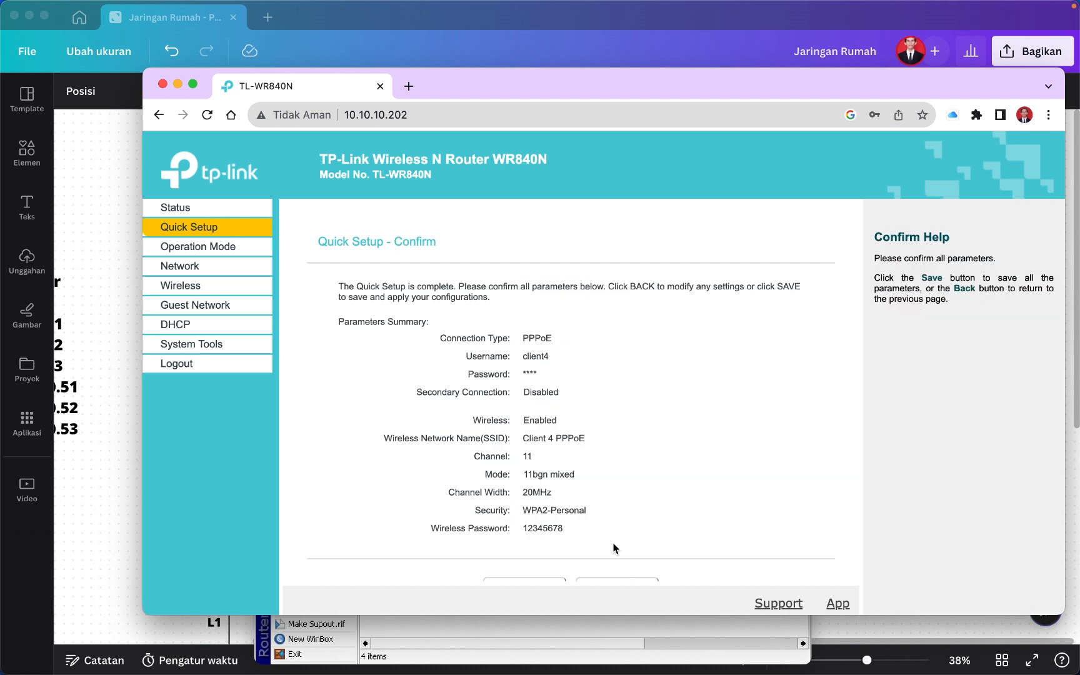
{"action": "scroll", "coordinate": [613, 548], "scroll_direction": "down", "scroll_amount": 1}
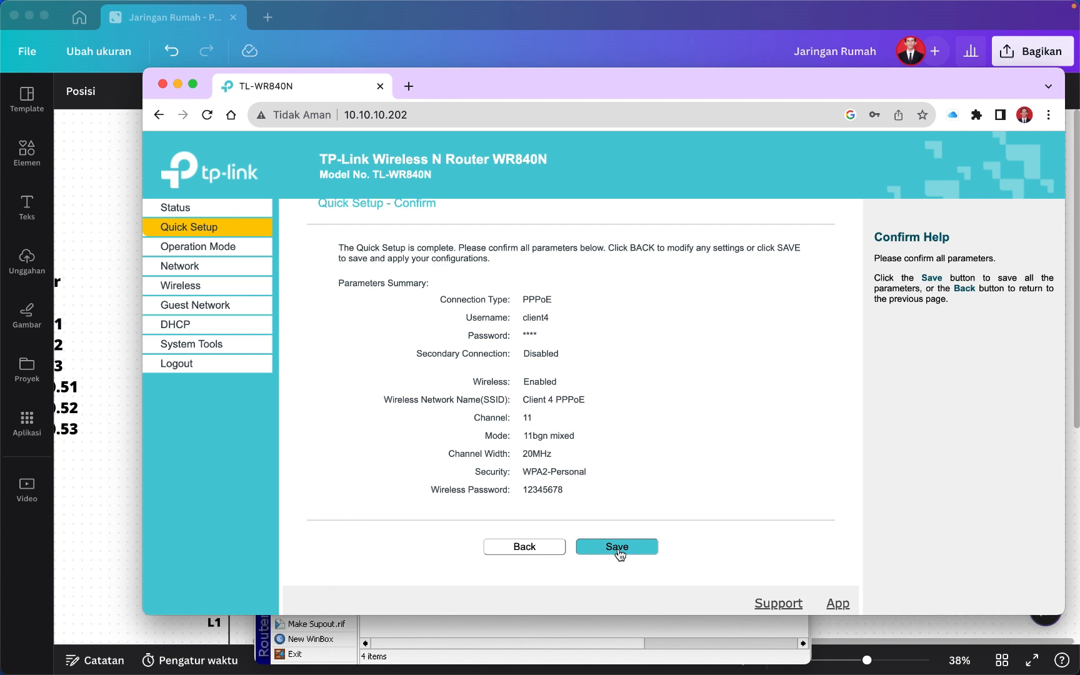
{"action": "left_click", "coordinate": [618, 550]}
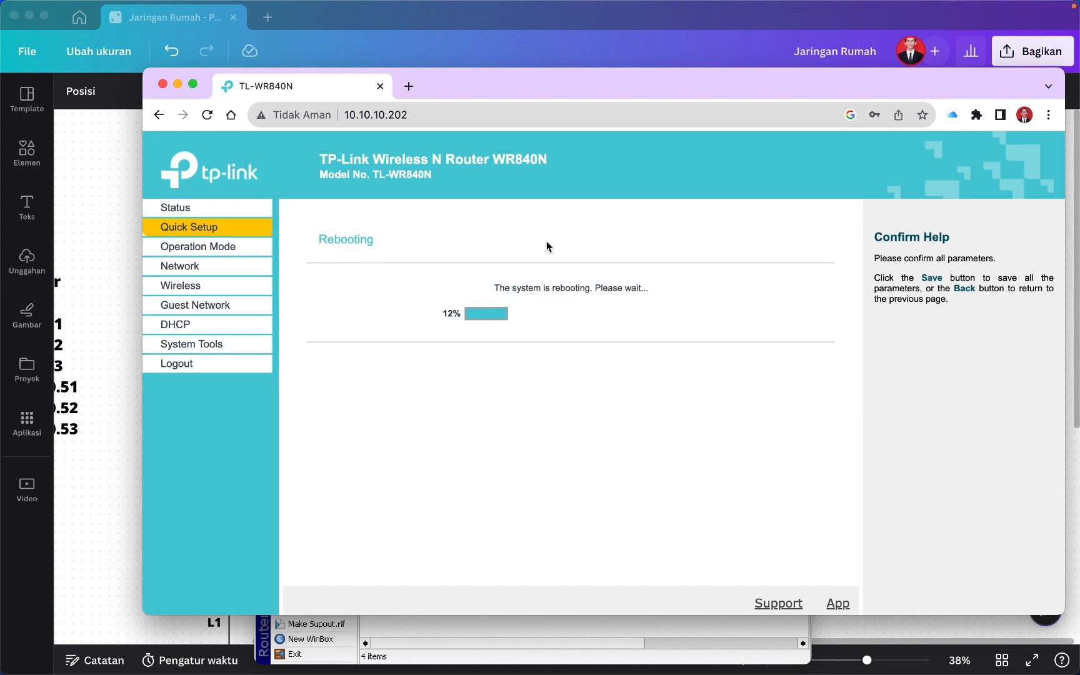
{"action": "left_click", "coordinate": [552, 39]}
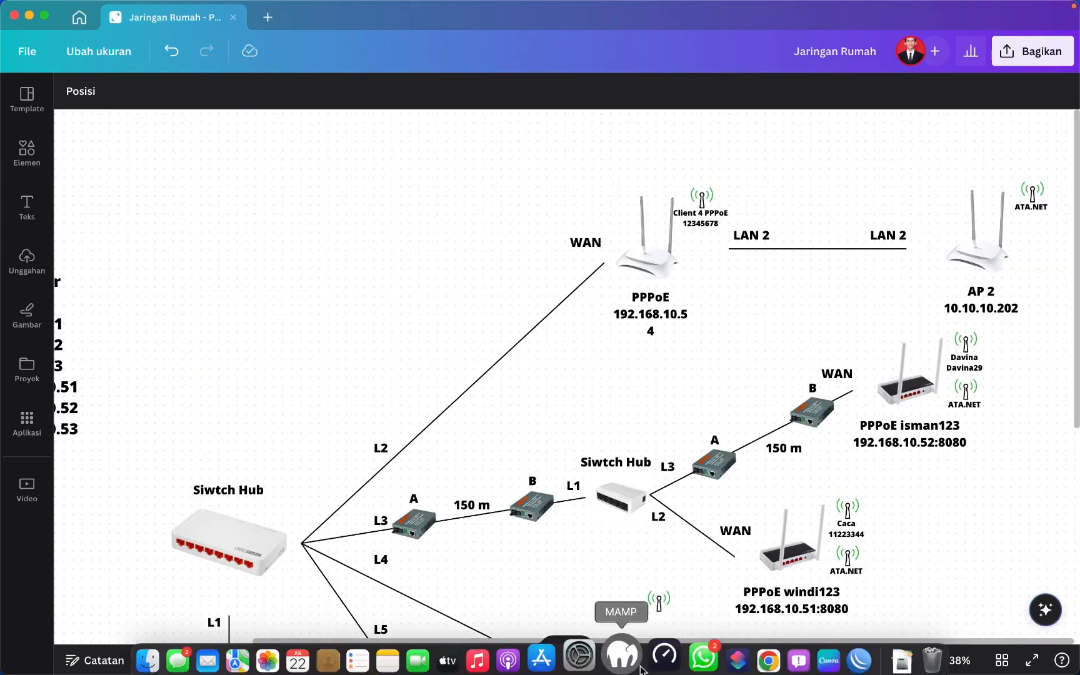
Verify in WinBox's PPP Active Connections that client4 is connected at 192.168.10.54.
{"action": "left_click", "coordinate": [833, 657]}
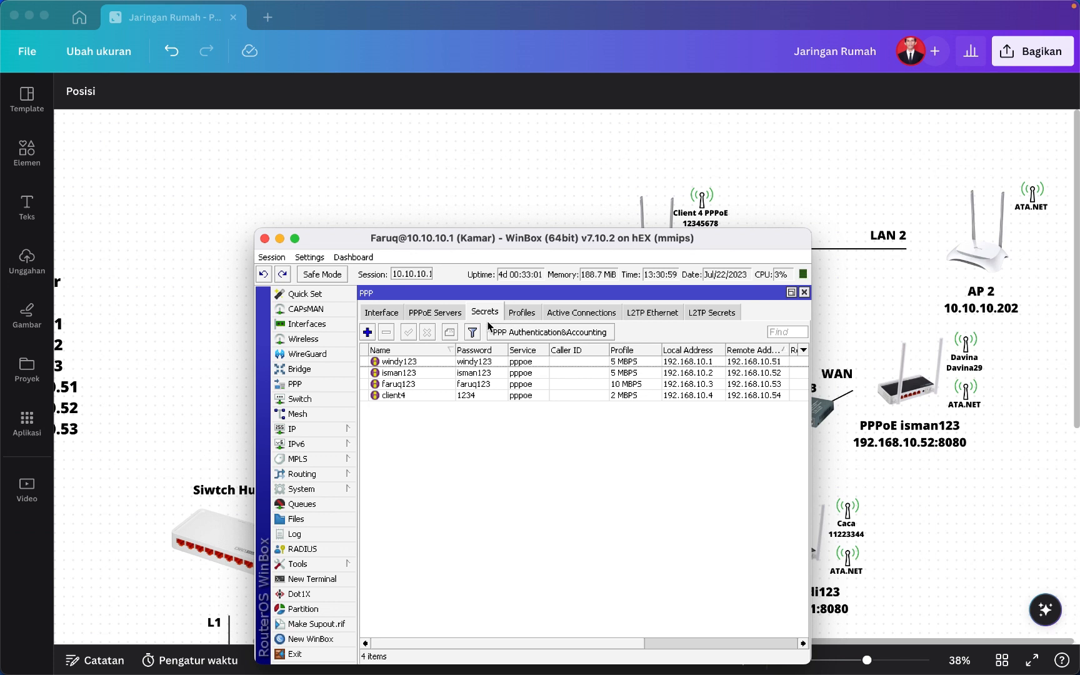
{"action": "left_click", "coordinate": [569, 314]}
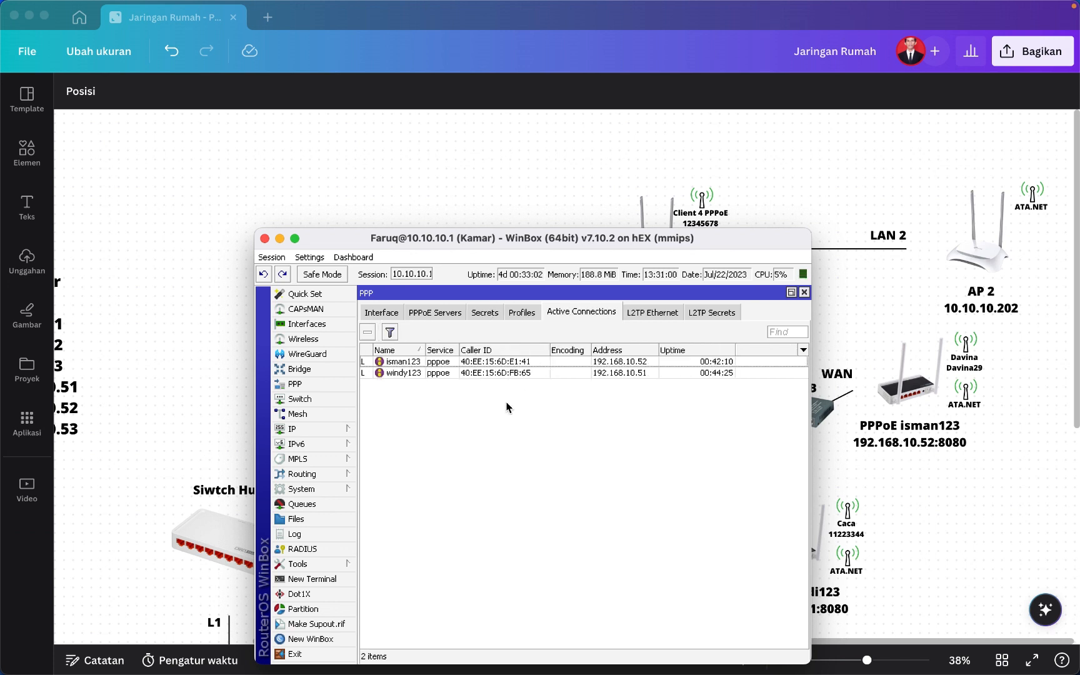
{"action": "left_click", "coordinate": [512, 362]}
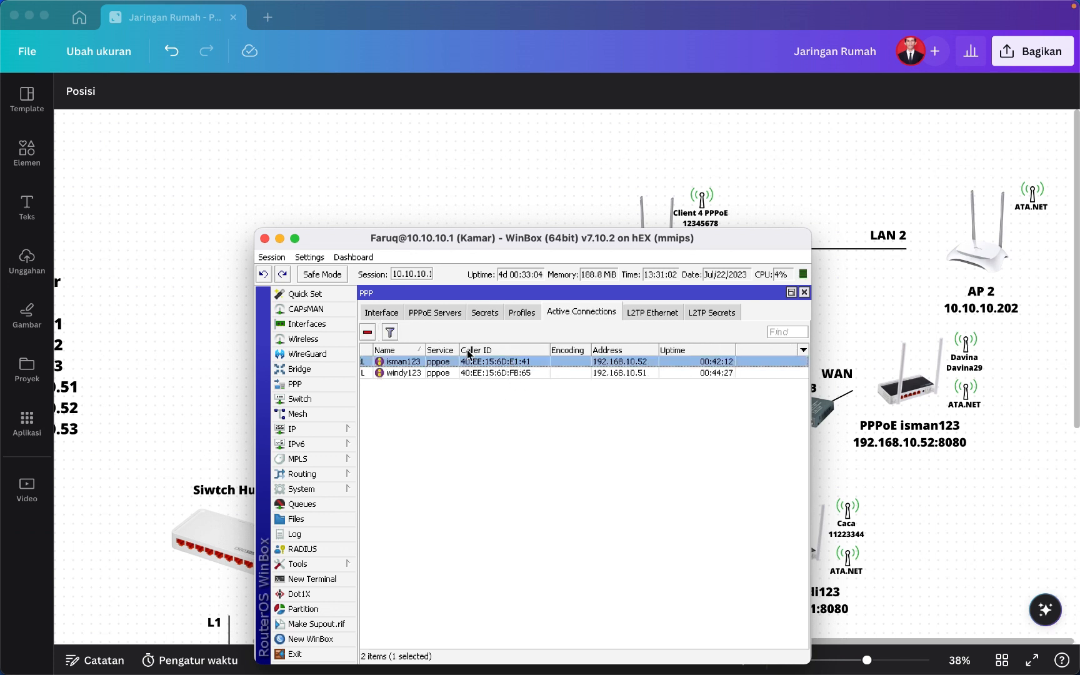
{"action": "left_click", "coordinate": [464, 424]}
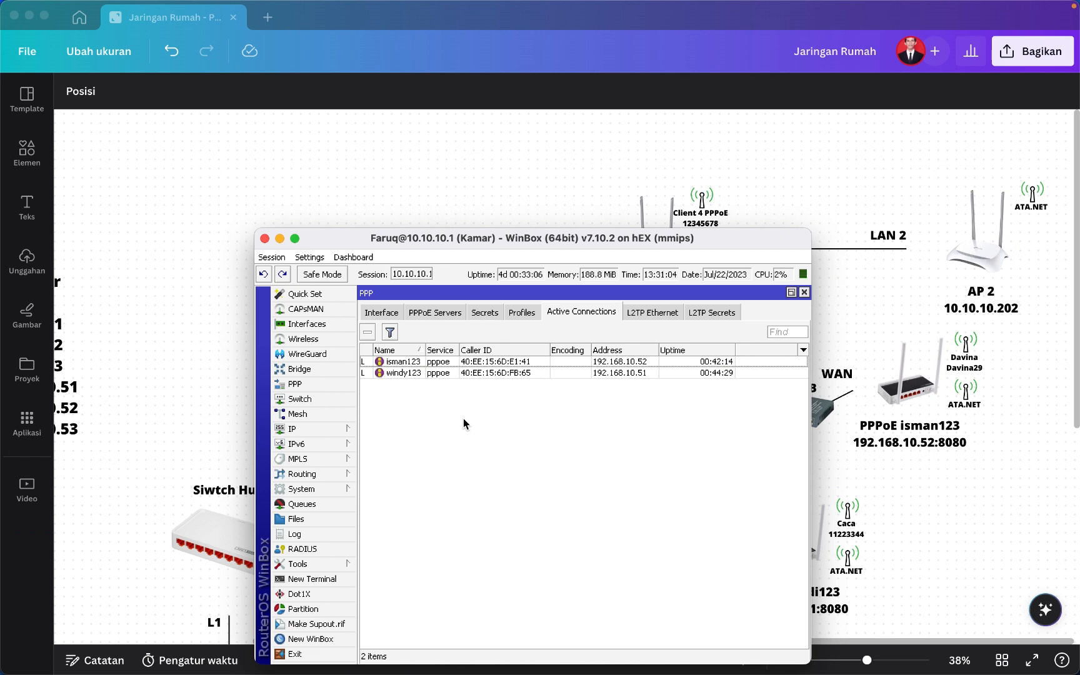
{"action": "left_click", "coordinate": [617, 173]}
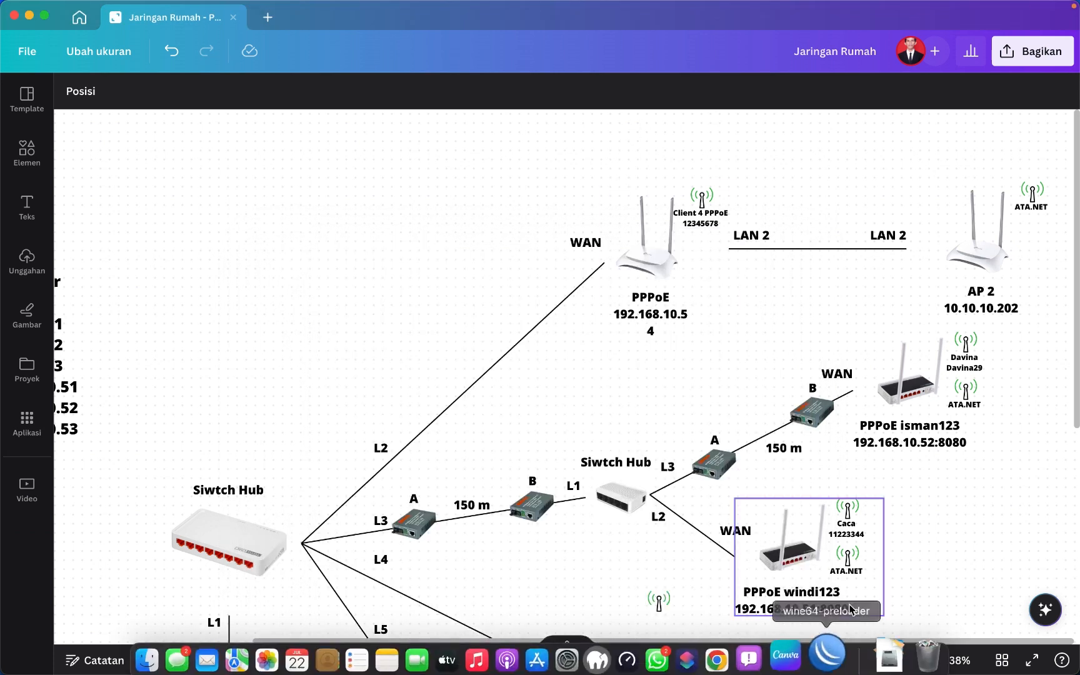
{"action": "left_click", "coordinate": [833, 663]}
{"action": "left_click", "coordinate": [398, 363]}
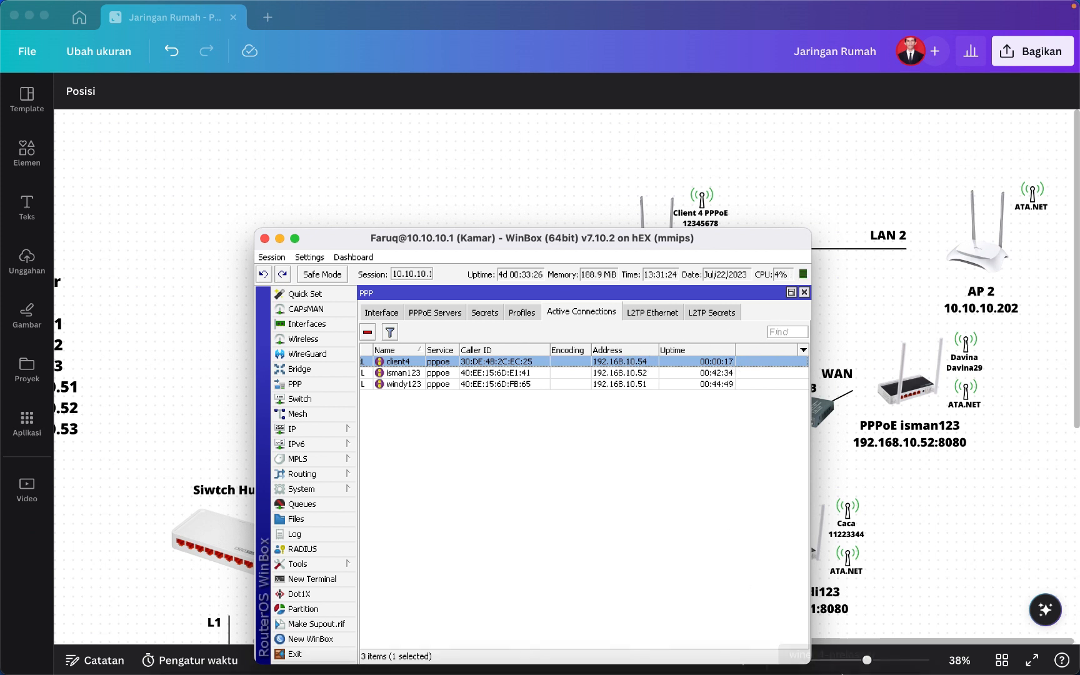
{"action": "left_click", "coordinate": [908, 596]}
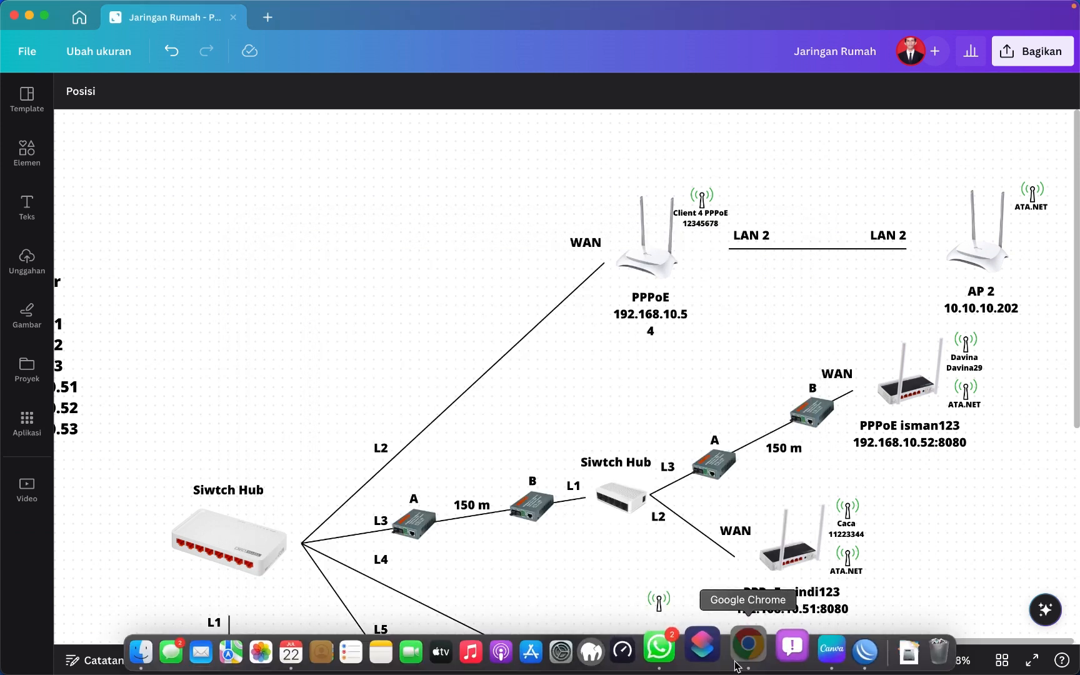
Load the router at its new address 192.168.10.54 in Chrome, then switch to WhatsApp.
{"action": "left_click", "coordinate": [753, 650]}
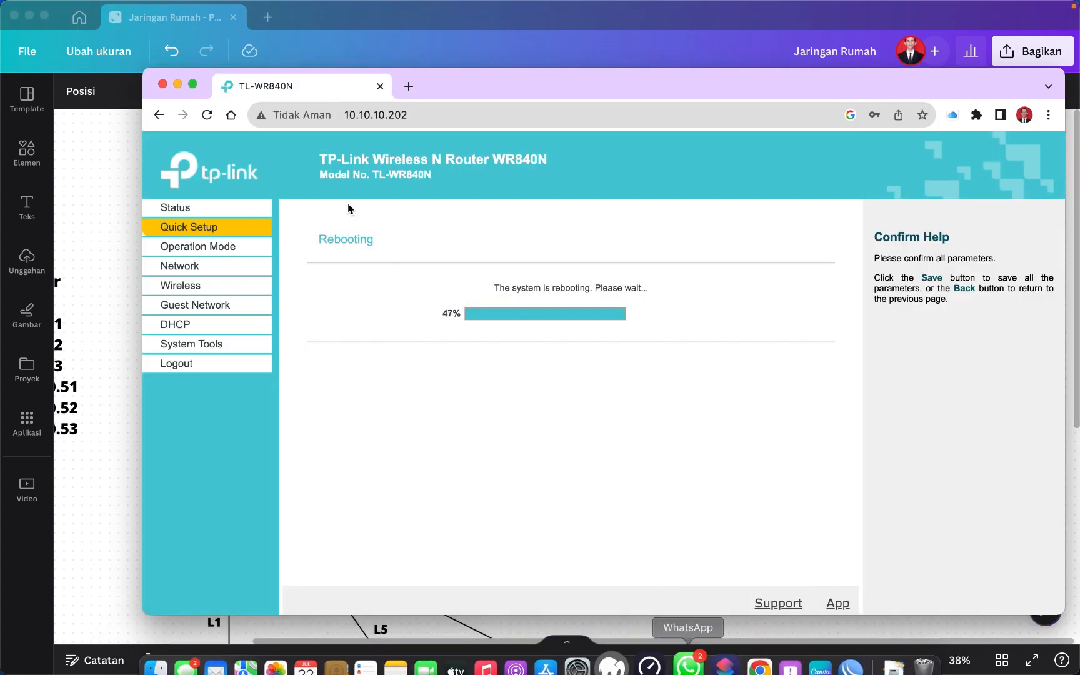
{"action": "left_click", "coordinate": [388, 115]}
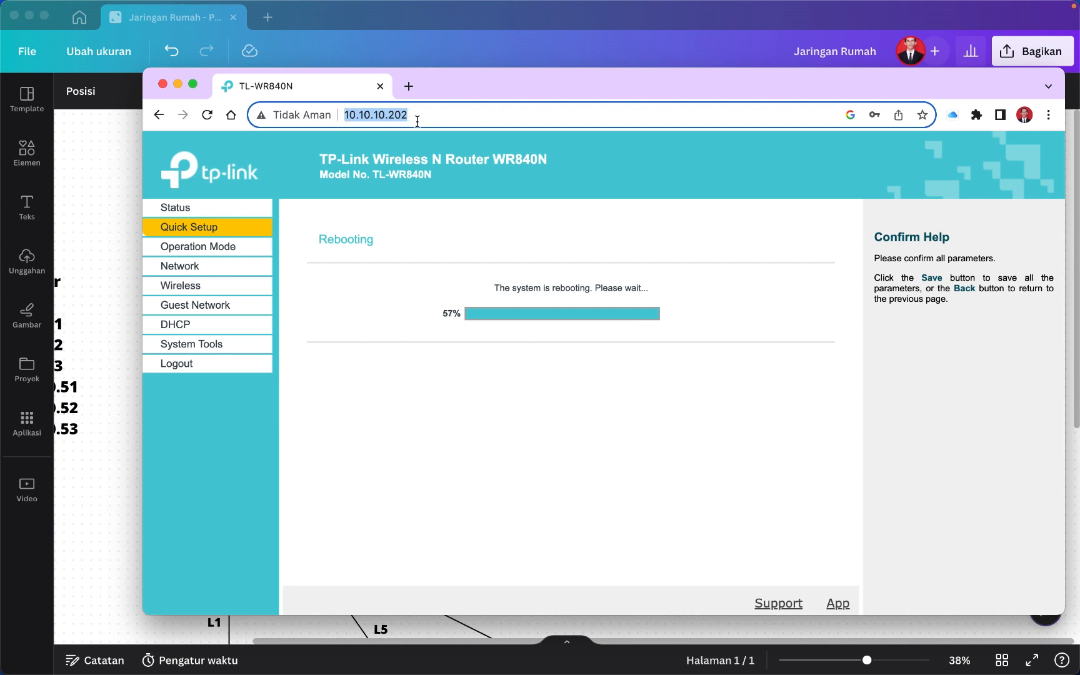
{"action": "type", "text": "192"}
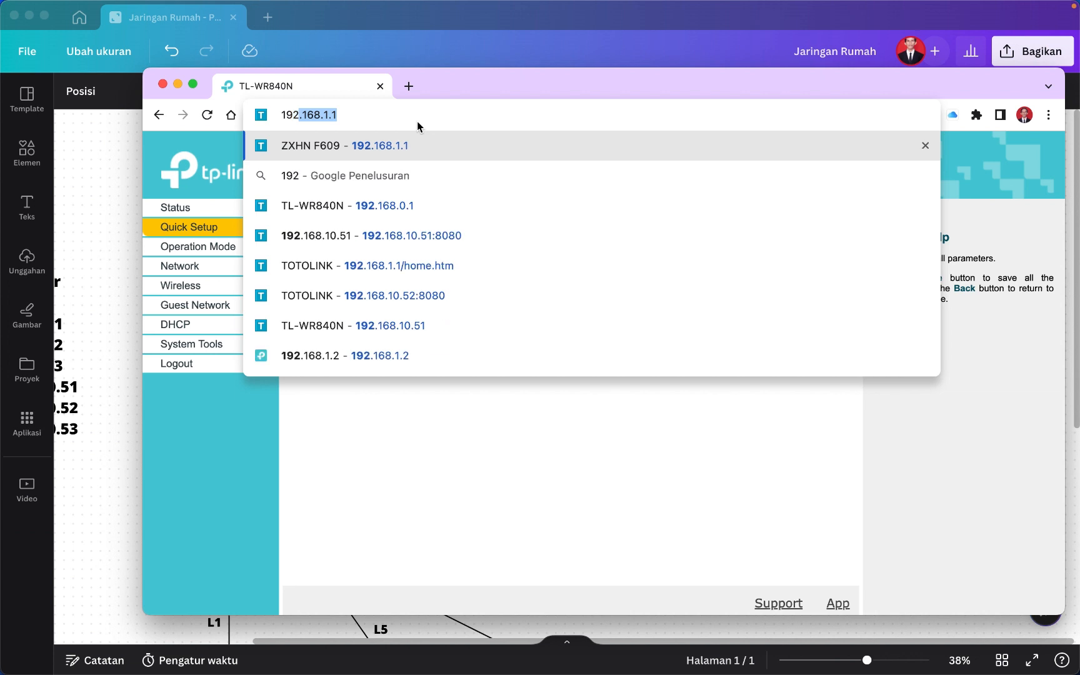
{"action": "type", "text": ".168."}
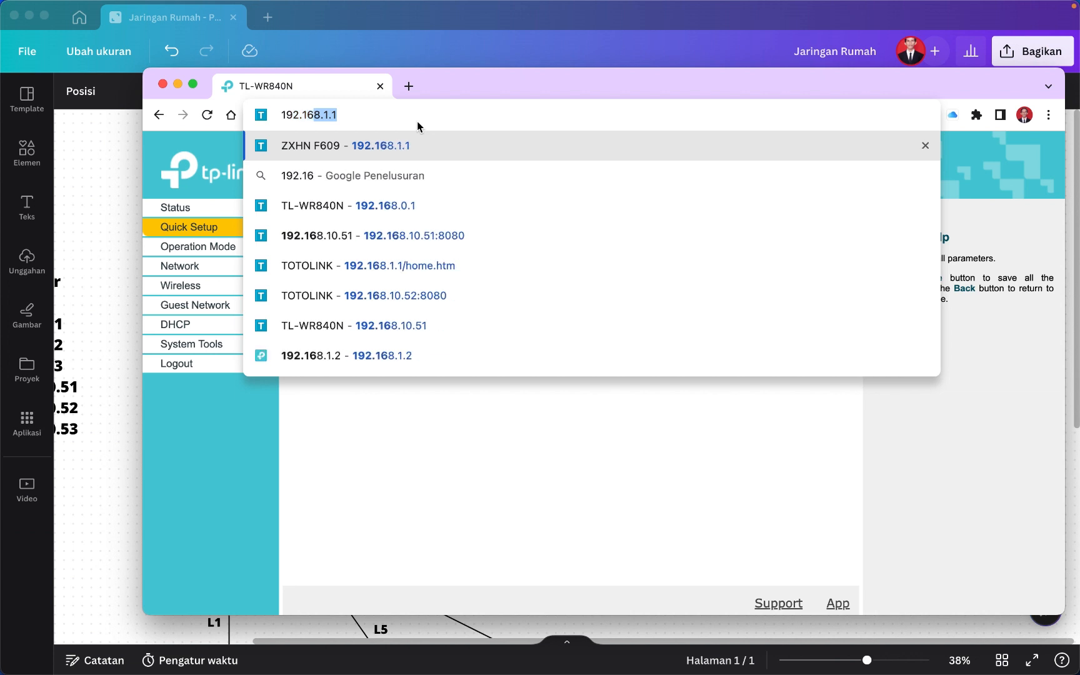
{"action": "type", "text": "10."}
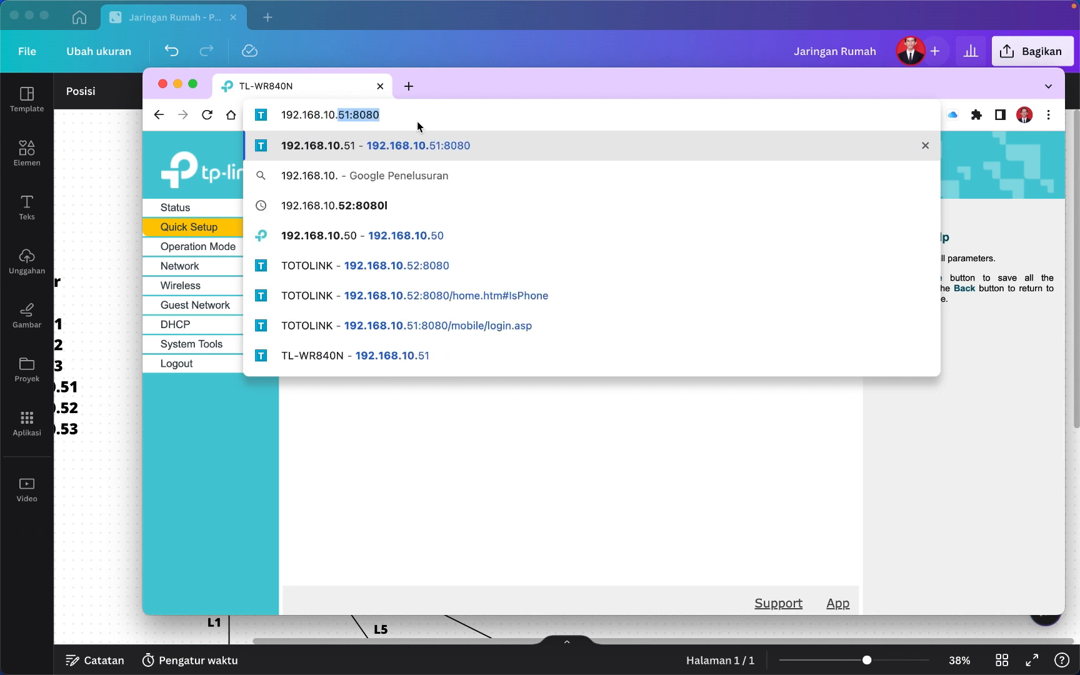
{"action": "type", "text": "54"}
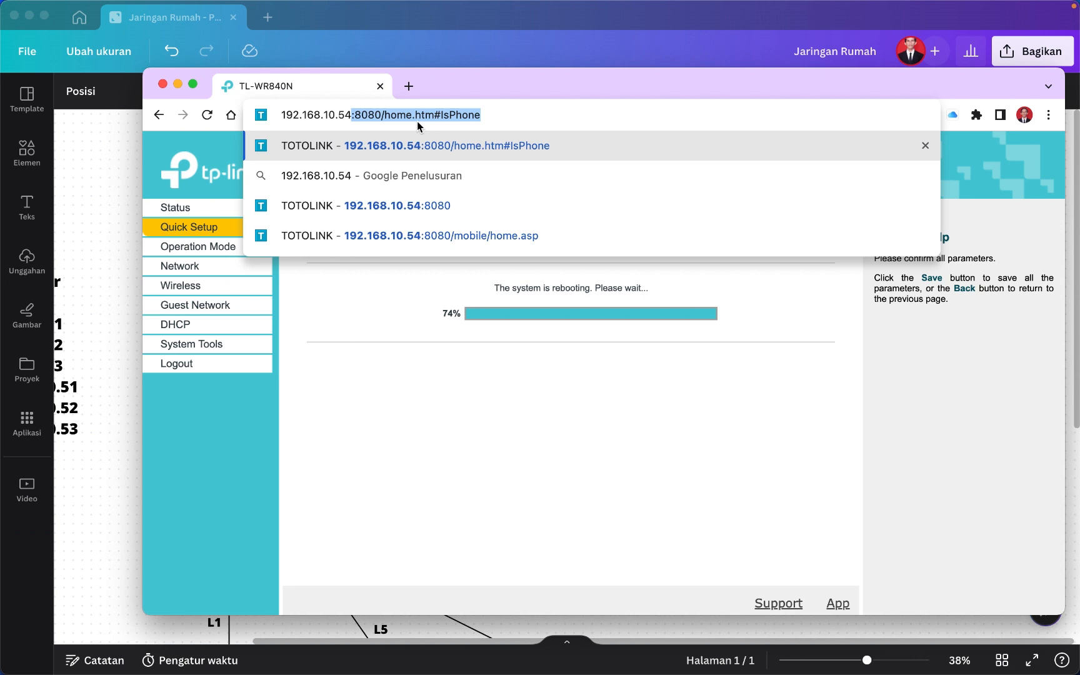
{"action": "key", "text": "BackSpace"}
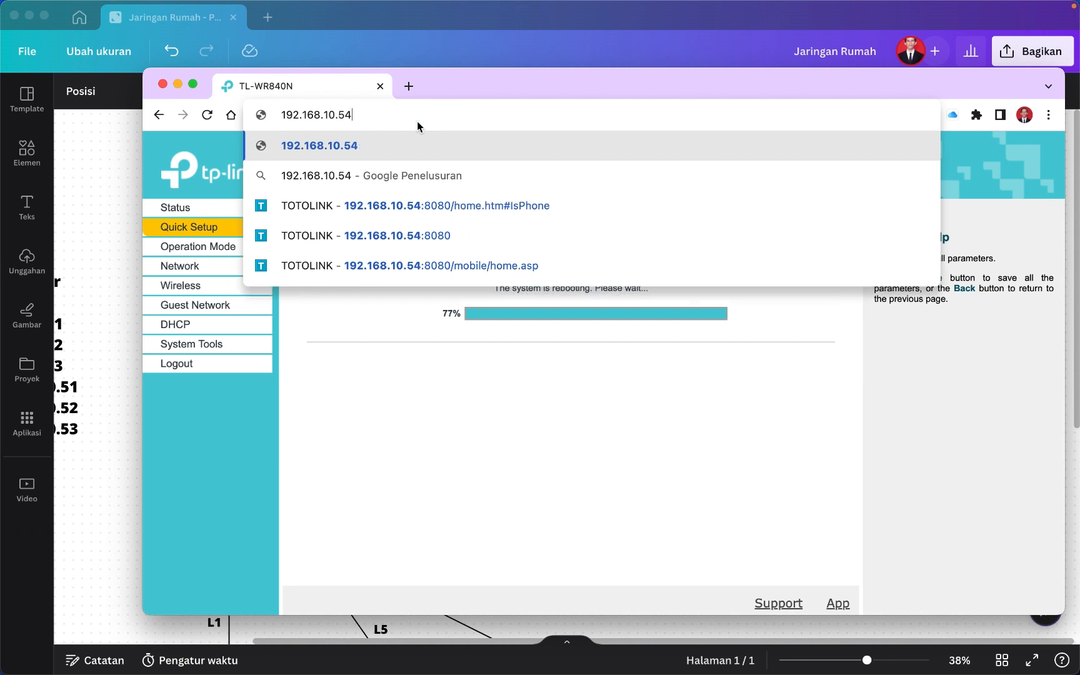
{"action": "key", "text": "Return"}
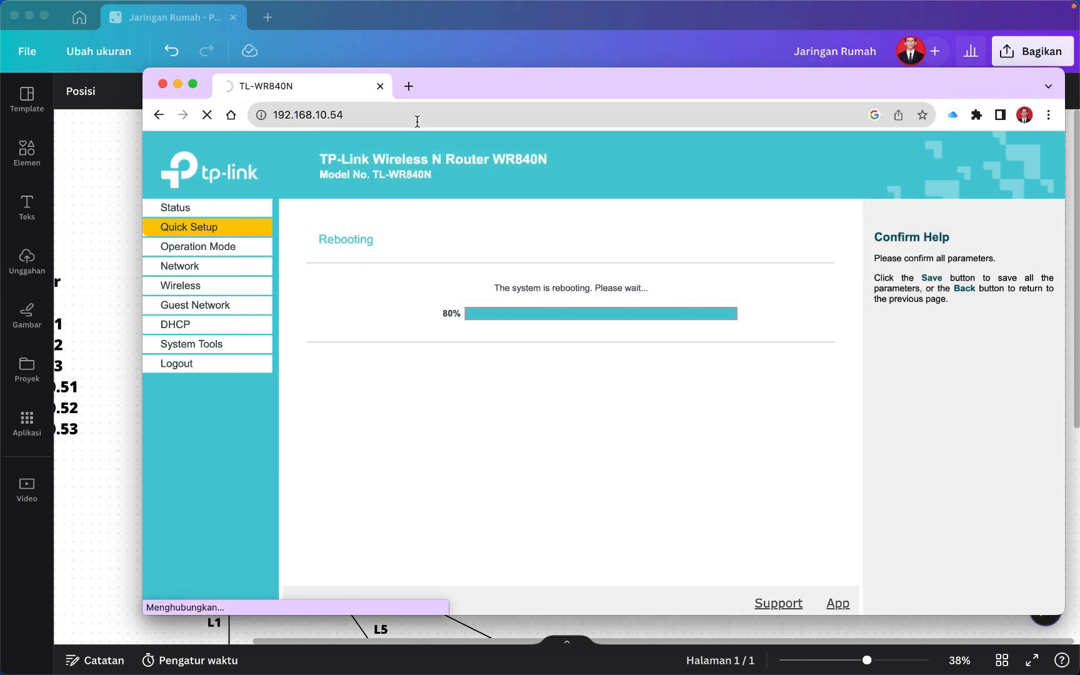
{"action": "left_click", "coordinate": [380, 118]}
{"action": "key", "text": "Return"}
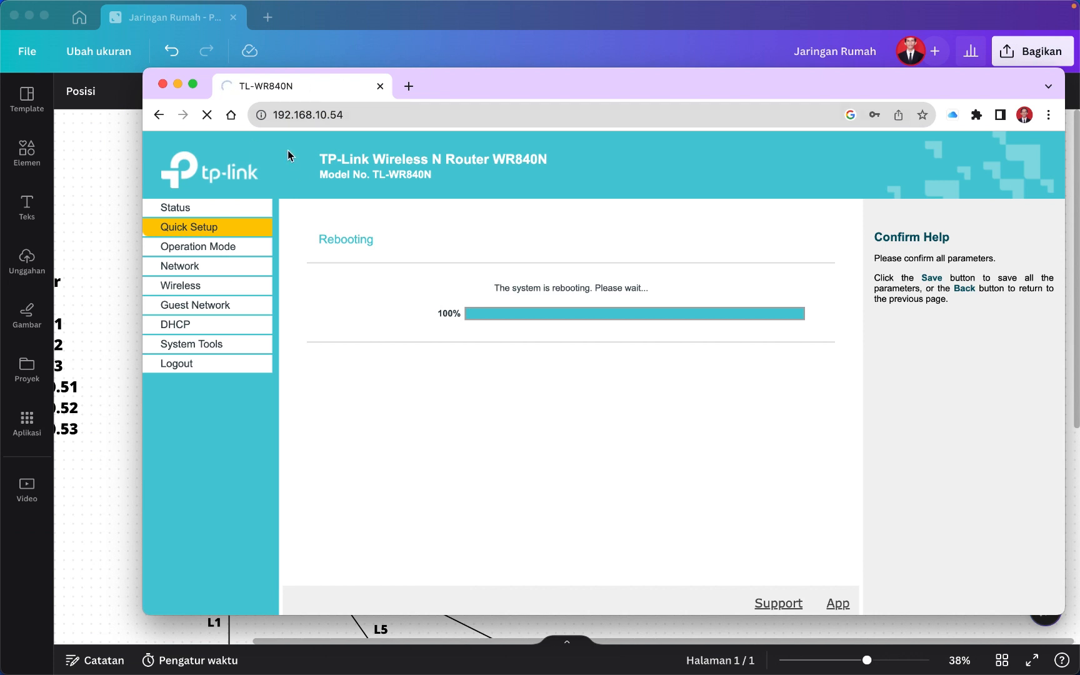
{"action": "left_click", "coordinate": [343, 121]}
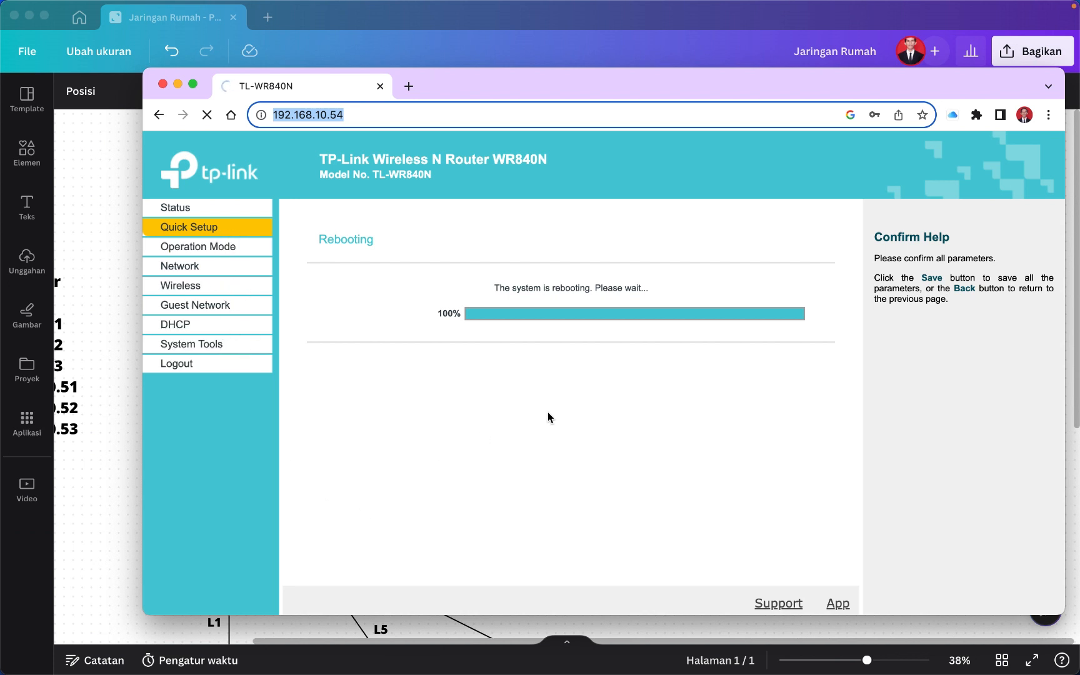
{"action": "key", "text": "Return"}
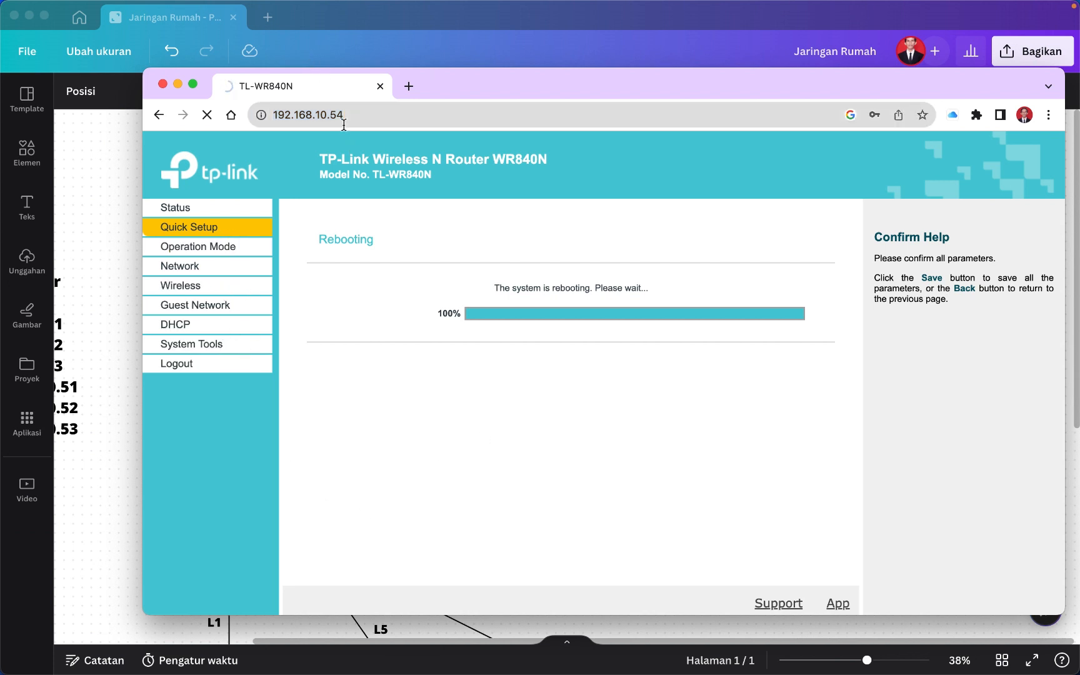
{"action": "mouse_move", "coordinate": [567, 650]}
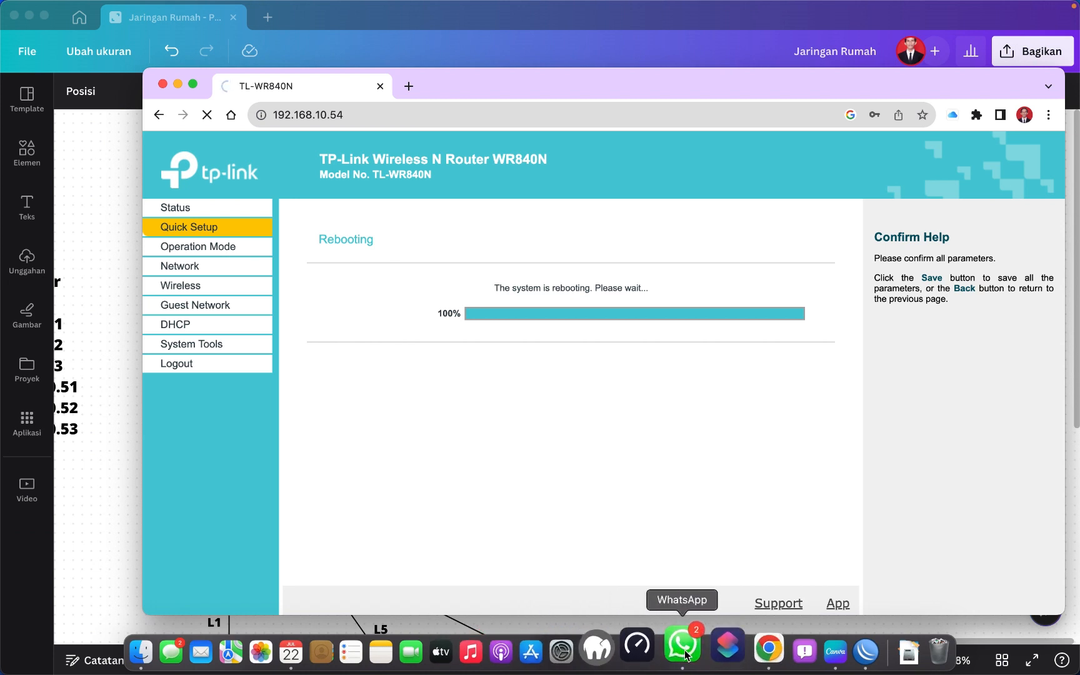
{"action": "left_click", "coordinate": [686, 655]}
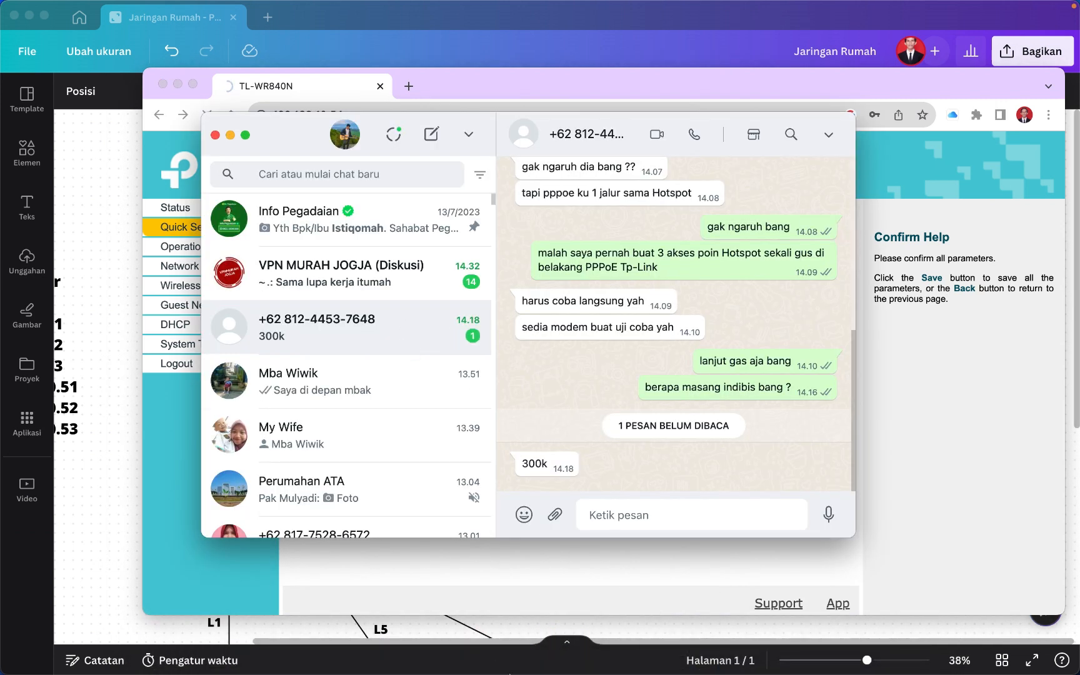
Inspect the AP 1 and PPPoE router groups in the Canva network diagram.
{"action": "left_click", "coordinate": [89, 565]}
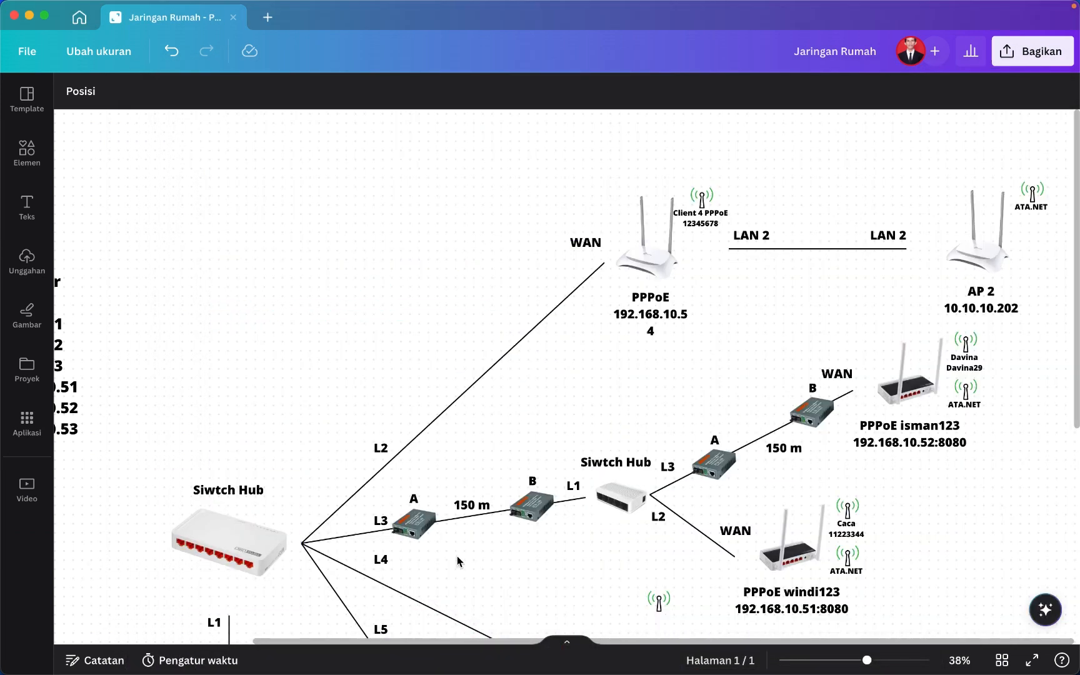
{"action": "scroll", "coordinate": [459, 558], "scroll_direction": "down", "scroll_amount": 5}
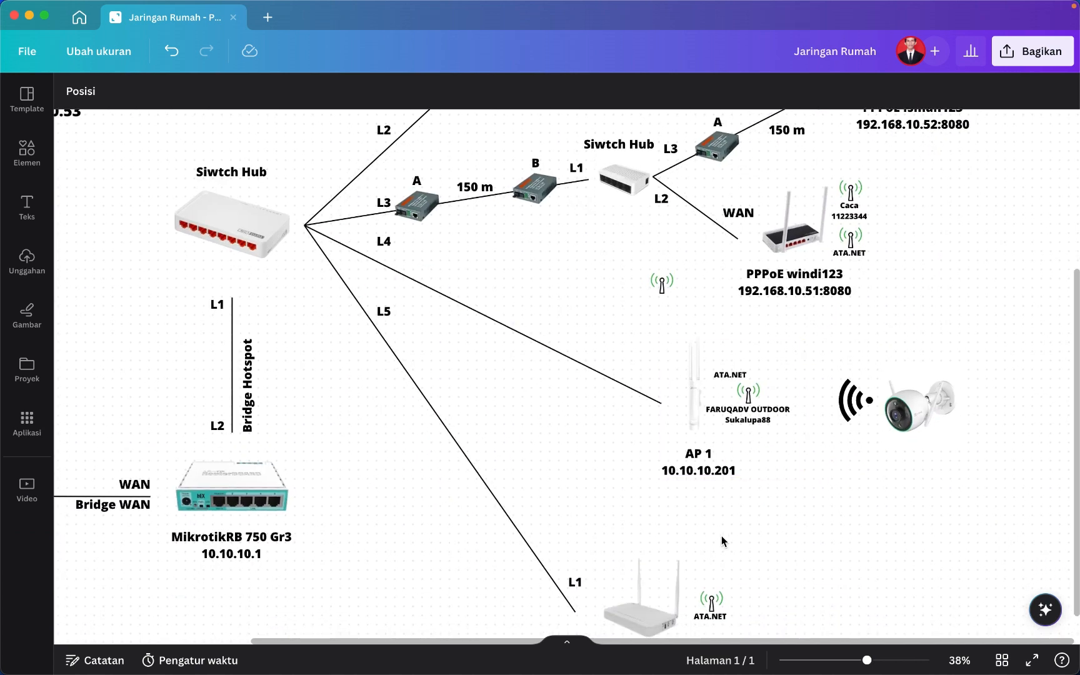
{"action": "left_click", "coordinate": [783, 373]}
{"action": "scroll", "coordinate": [722, 395], "scroll_direction": "up", "scroll_amount": 3}
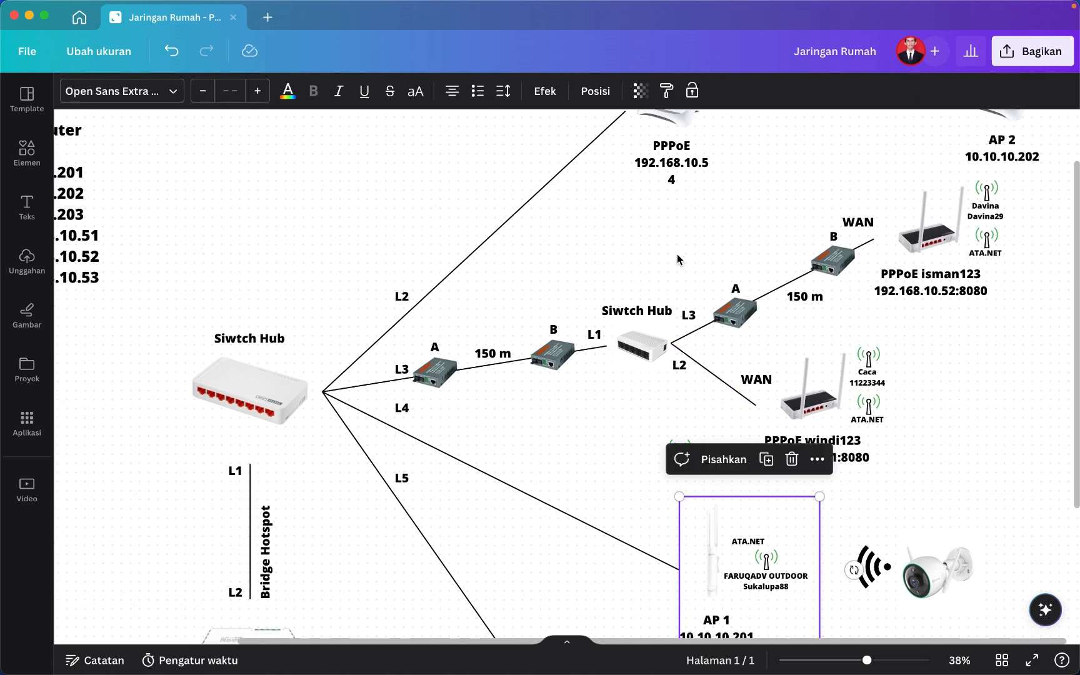
{"action": "left_click", "coordinate": [658, 145]}
{"action": "scroll", "coordinate": [658, 146], "scroll_direction": "up", "scroll_amount": 2}
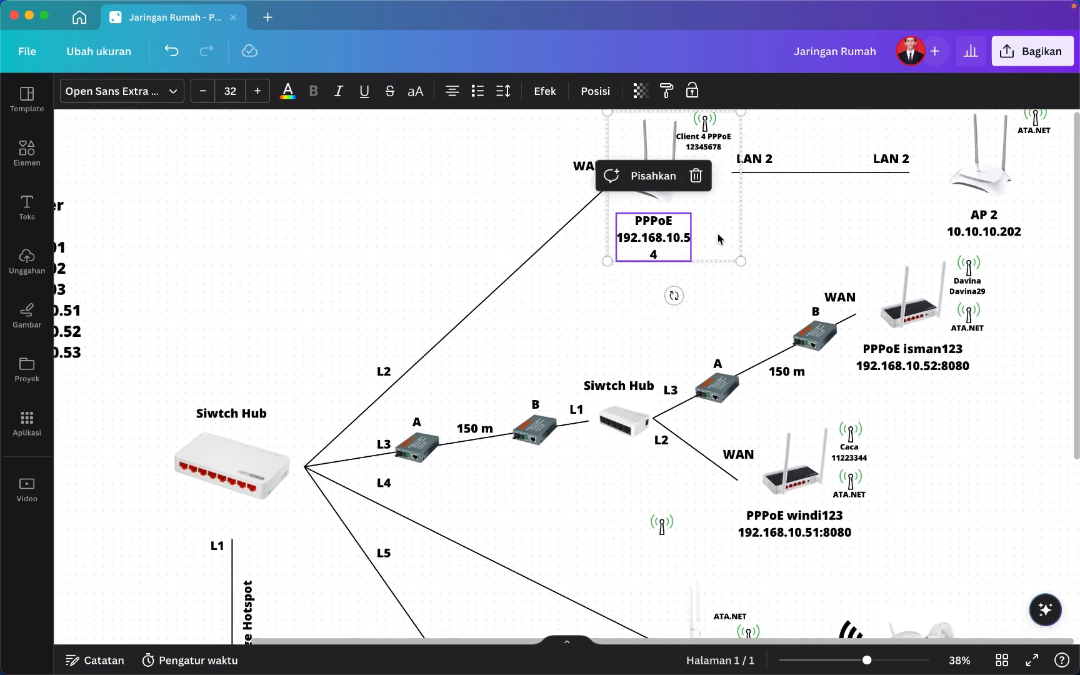
{"action": "left_click", "coordinate": [801, 224]}
{"action": "left_click", "coordinate": [685, 208]}
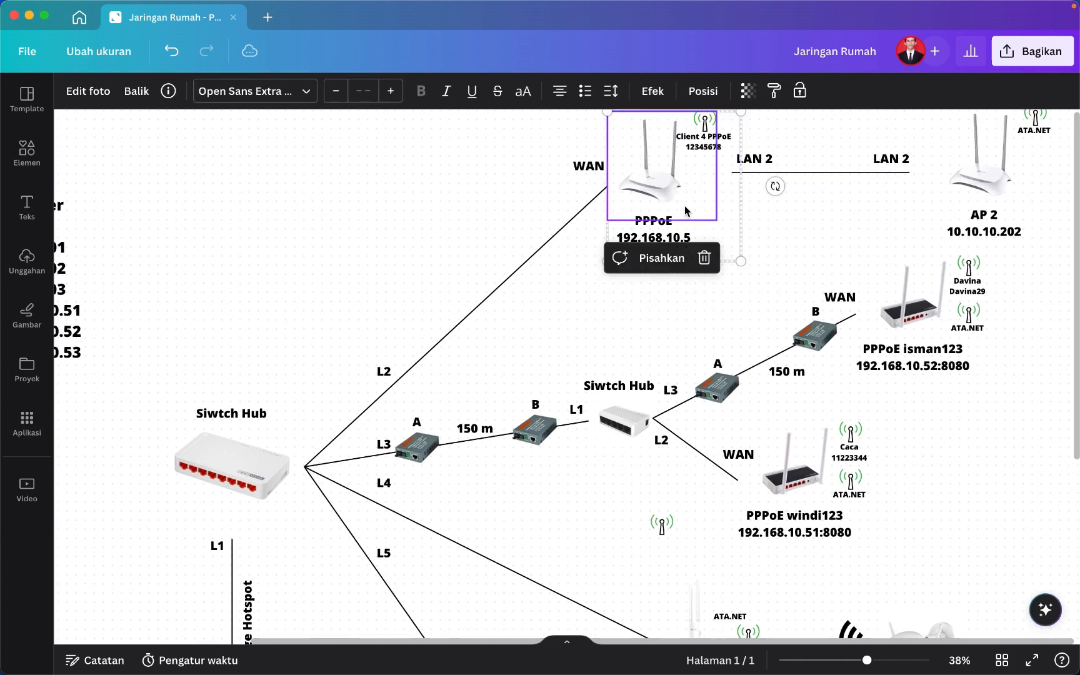
{"action": "left_click", "coordinate": [814, 230]}
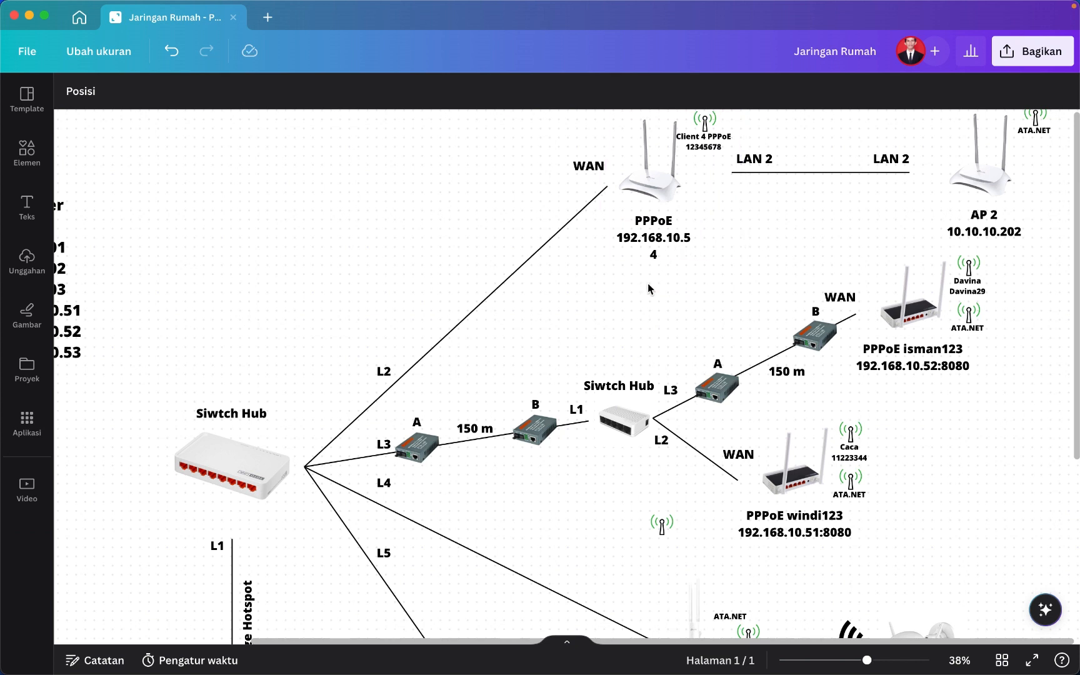
{"action": "left_click", "coordinate": [654, 205]}
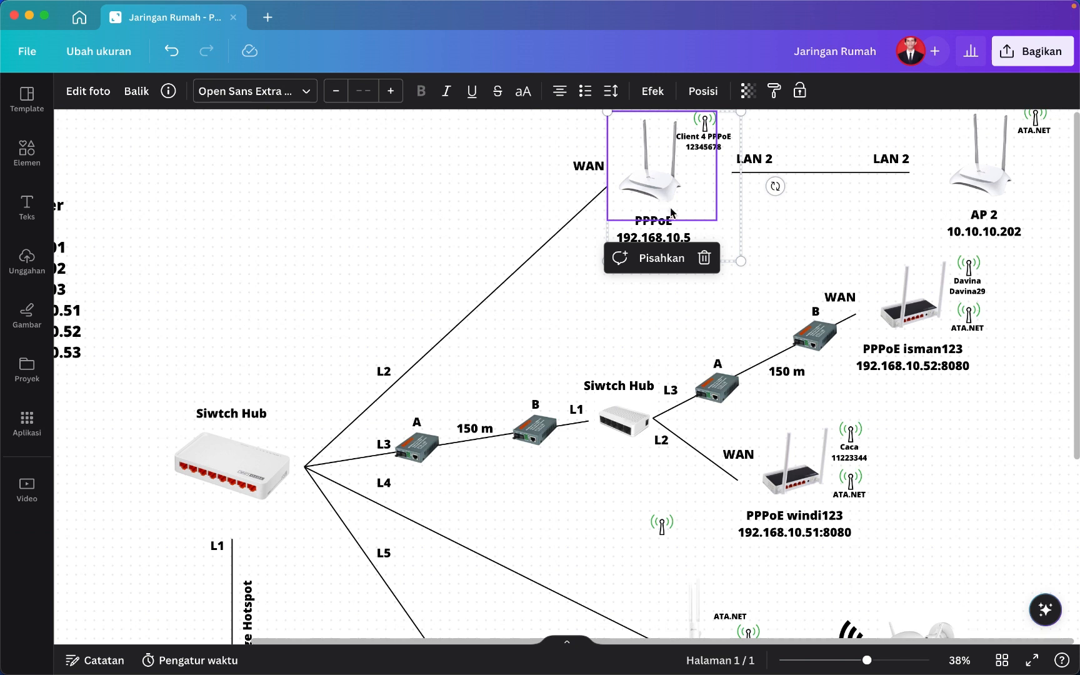
Zoom out to 18% to review the whole diagram, then bring the router login page forward.
{"action": "scroll", "coordinate": [560, 280], "scroll_direction": "down", "scroll_amount": 5}
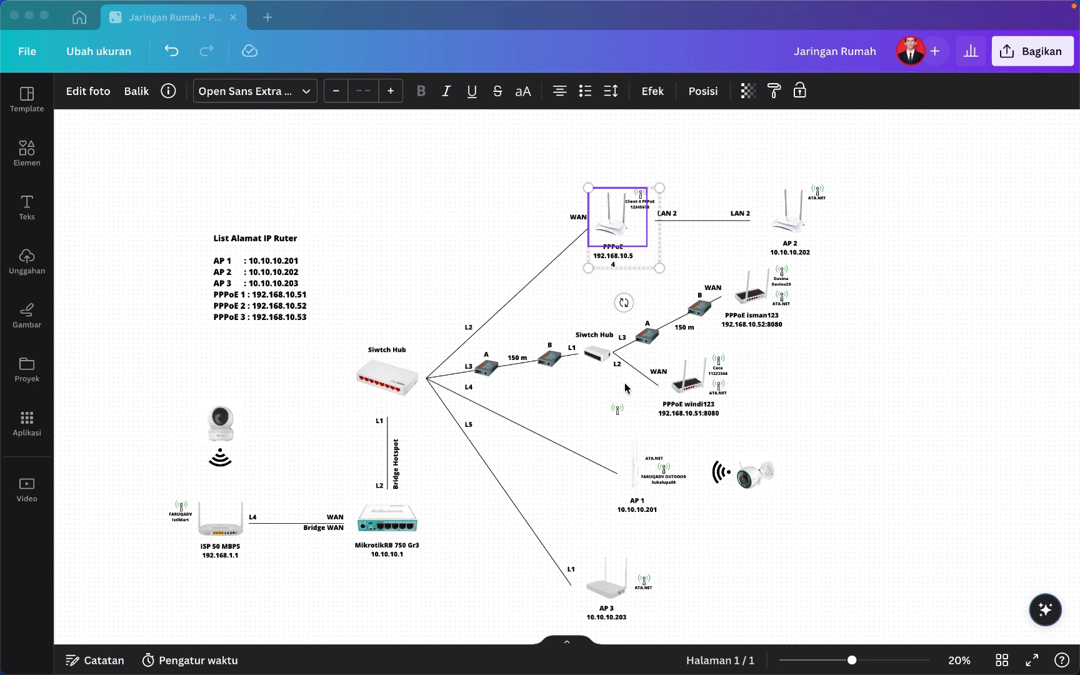
{"action": "left_click", "coordinate": [677, 240]}
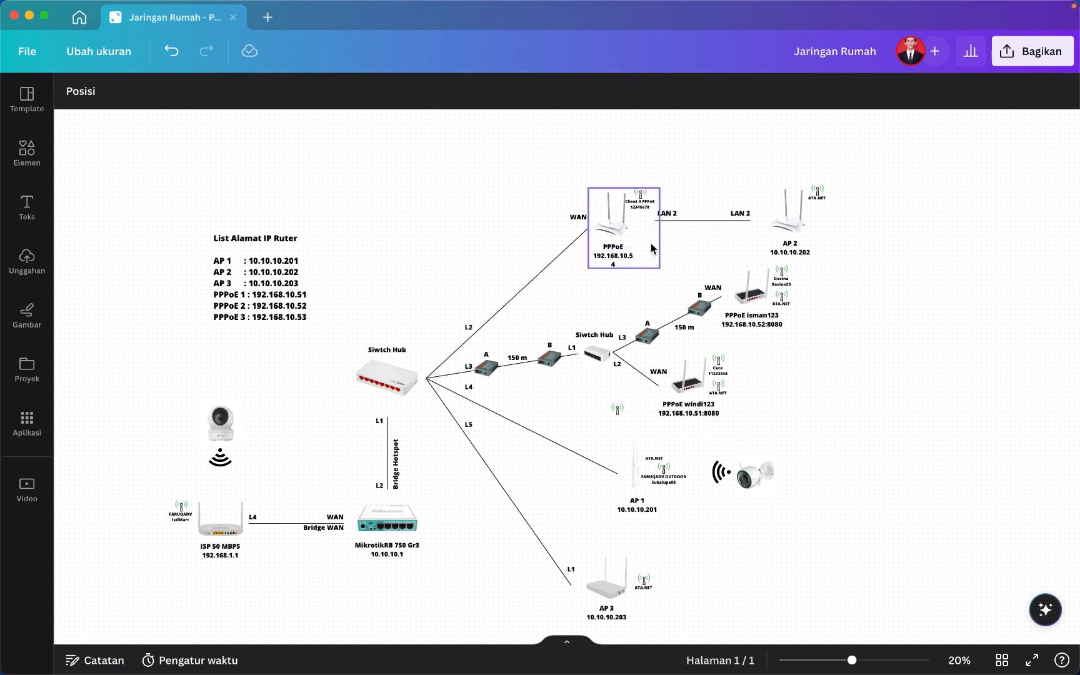
{"action": "scroll", "coordinate": [621, 257], "scroll_direction": "down", "scroll_amount": 2}
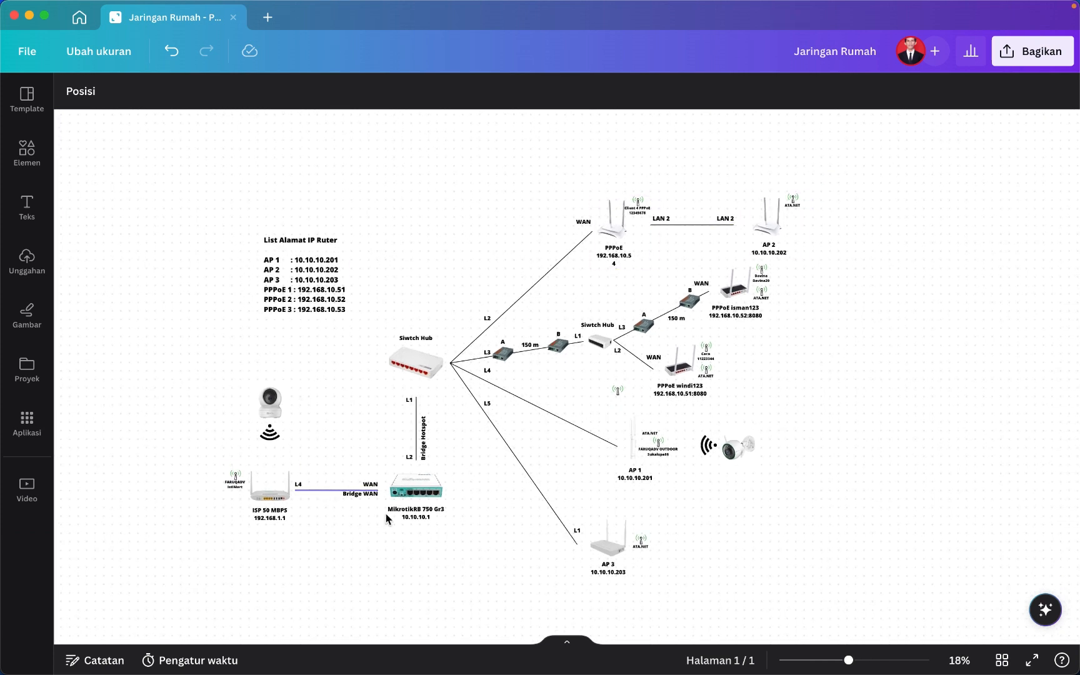
{"action": "left_click", "coordinate": [630, 252]}
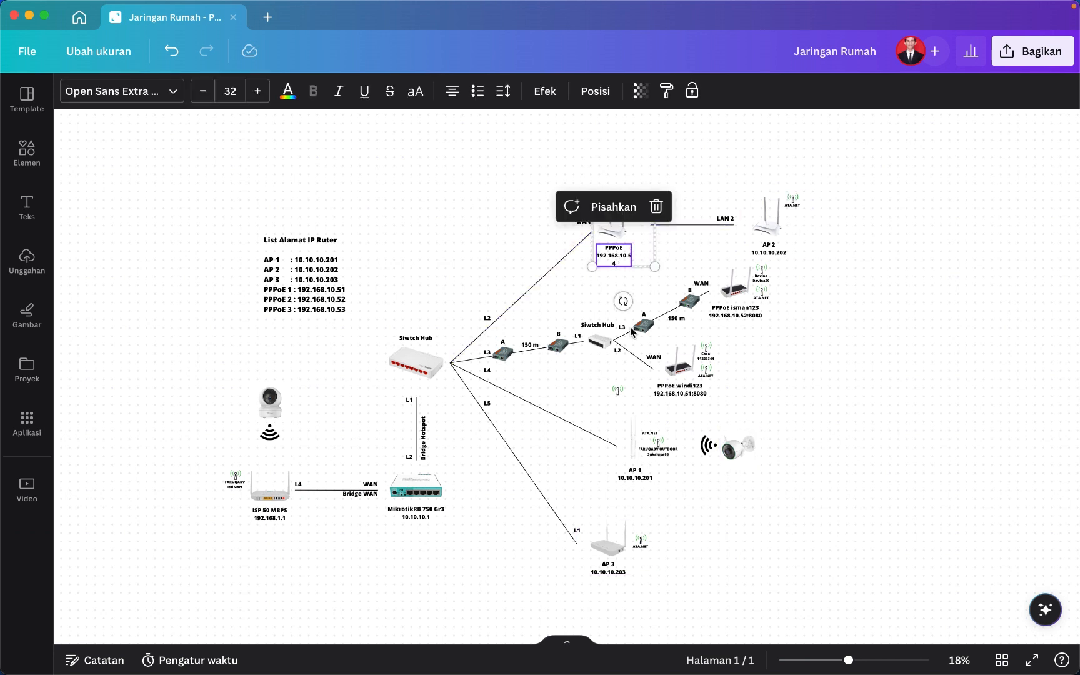
{"action": "left_click", "coordinate": [350, 259]}
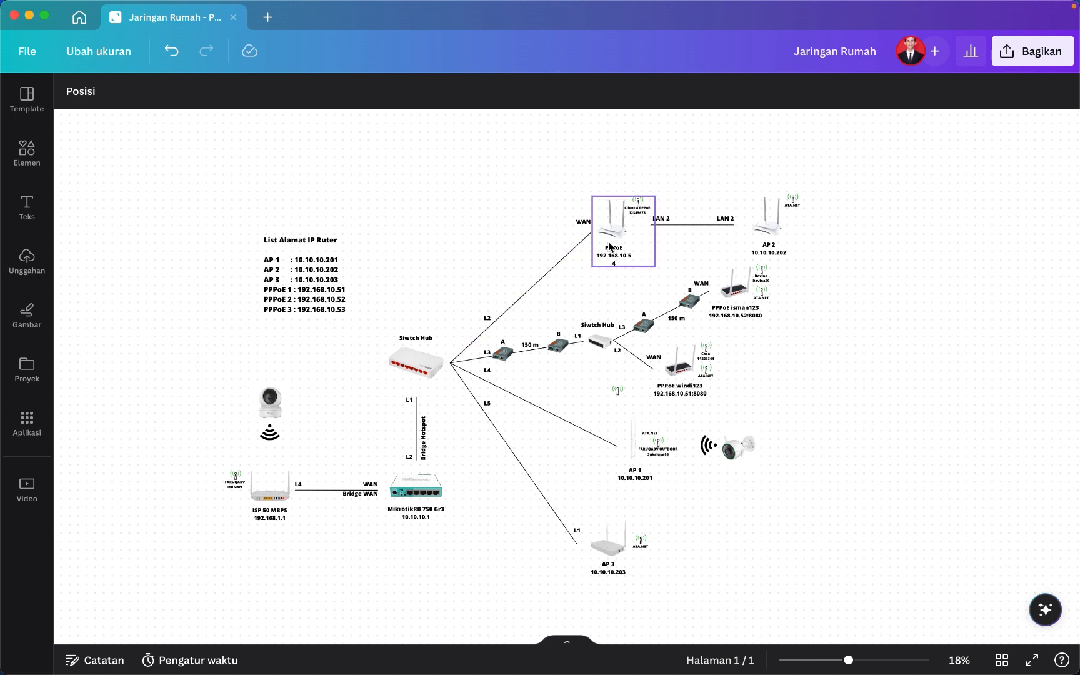
{"action": "mouse_move", "coordinate": [806, 648]}
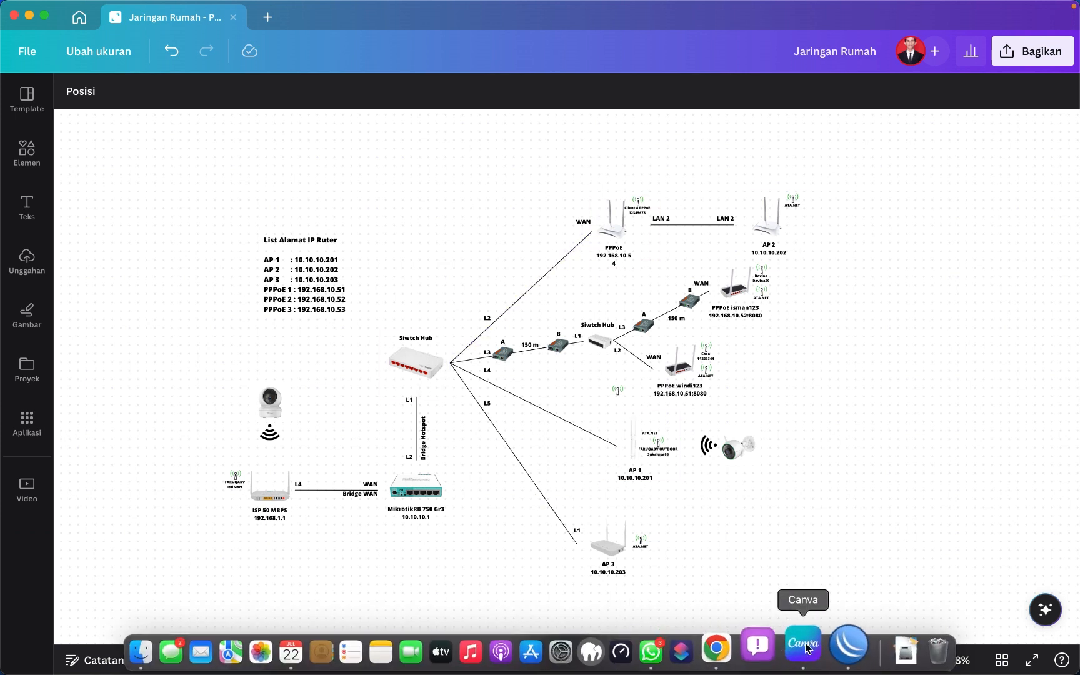
{"action": "left_click", "coordinate": [716, 648]}
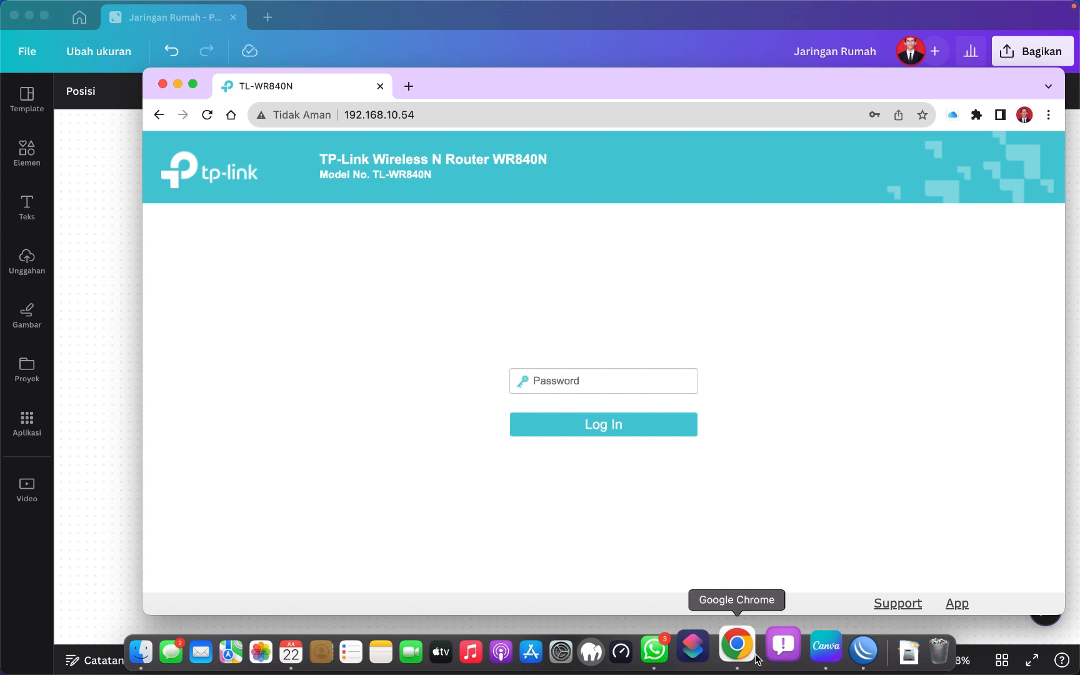
Log in to the router at 192.168.10.54 with the admin password and scroll its Status page.
{"action": "left_click", "coordinate": [410, 113]}
{"action": "key", "text": "Return"}
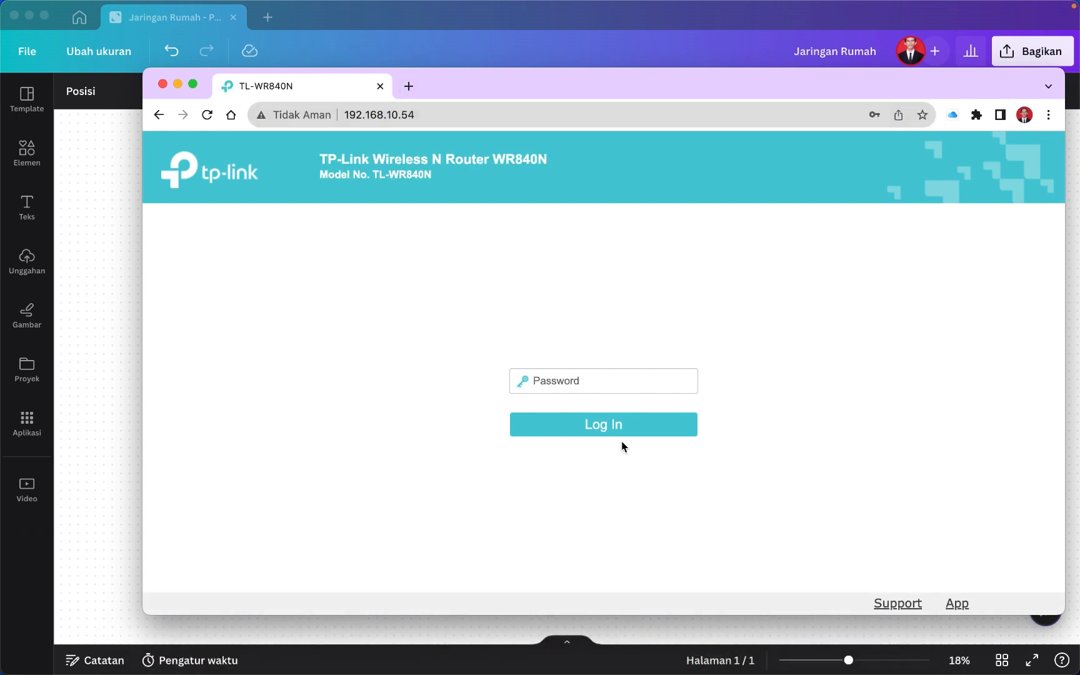
{"action": "mouse_move", "coordinate": [558, 95]}
{"action": "left_mouse_down"}
{"action": "mouse_move", "coordinate": [536, 315]}
{"action": "mouse_move", "coordinate": [579, 198]}
{"action": "mouse_move", "coordinate": [564, 87]}
{"action": "left_mouse_up"}
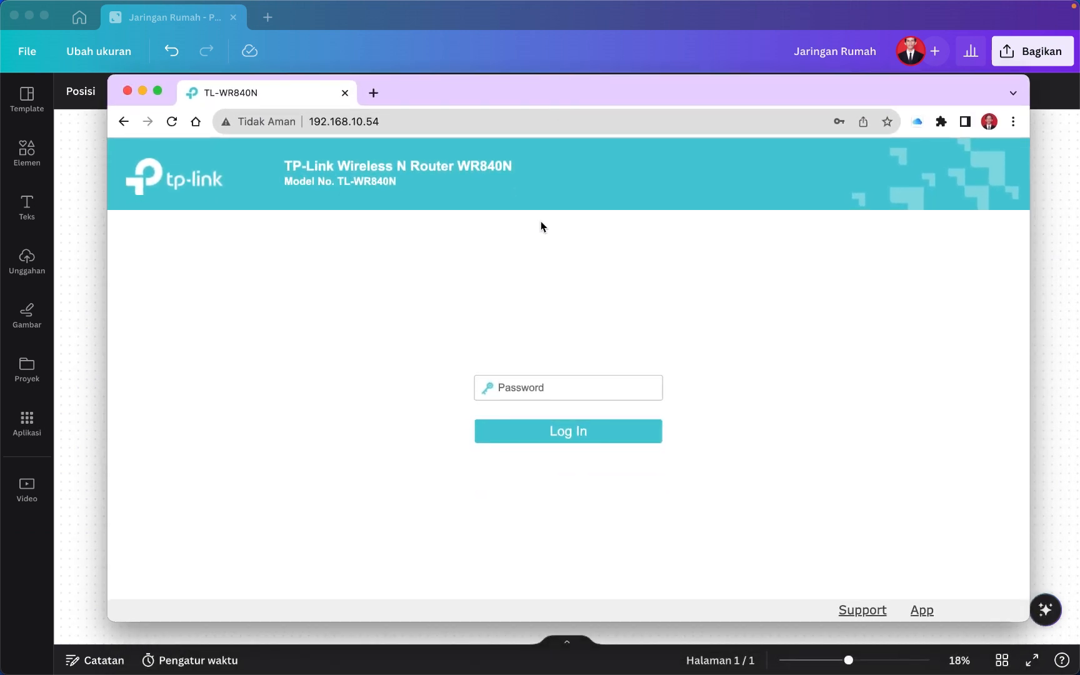
{"action": "type", "text": "a"}
{"action": "key", "text": "Return"}
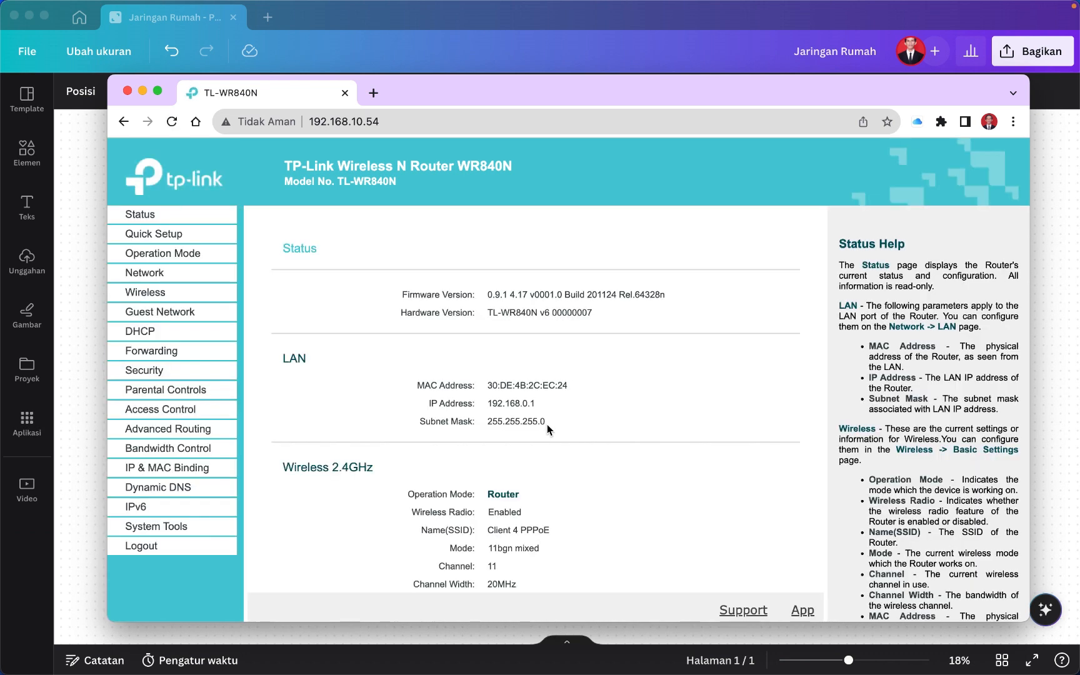
{"action": "scroll", "coordinate": [547, 424], "scroll_direction": "down", "scroll_amount": 3}
{"action": "scroll", "coordinate": [547, 424], "scroll_direction": "down", "scroll_amount": 2}
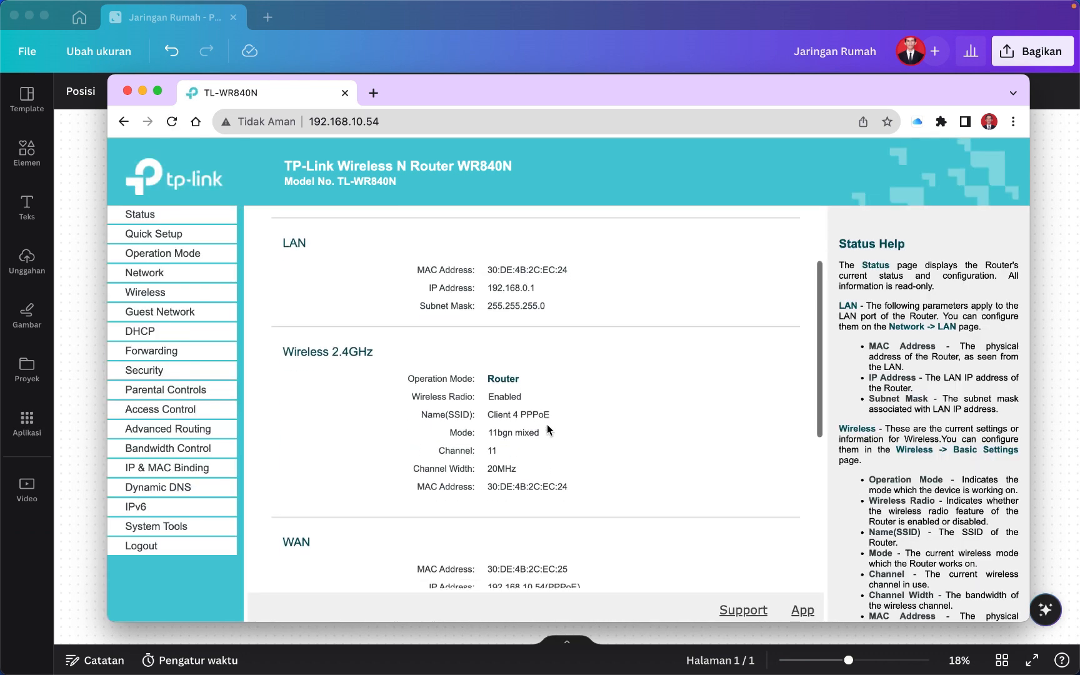
{"action": "left_click_drag", "start_coordinate": [456, 88], "coordinate": [448, 57]}
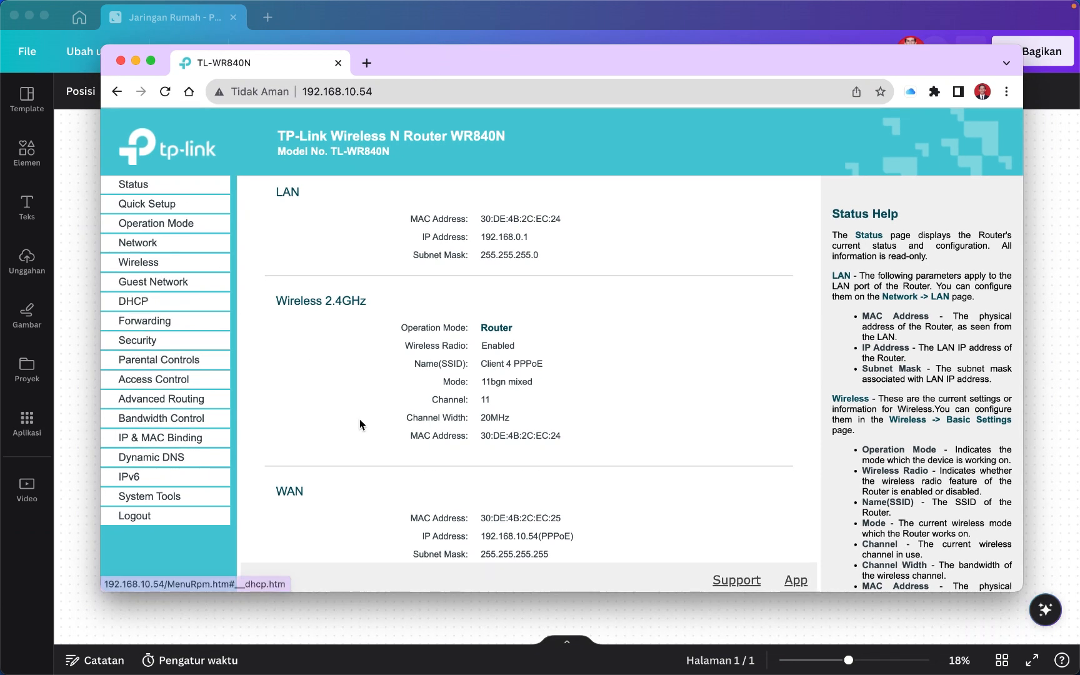
Browse the Access Control, Basic Security, Advanced Security and Remote Management pages, then return to Canva.
{"action": "left_click", "coordinate": [169, 386]}
{"action": "left_click", "coordinate": [168, 341]}
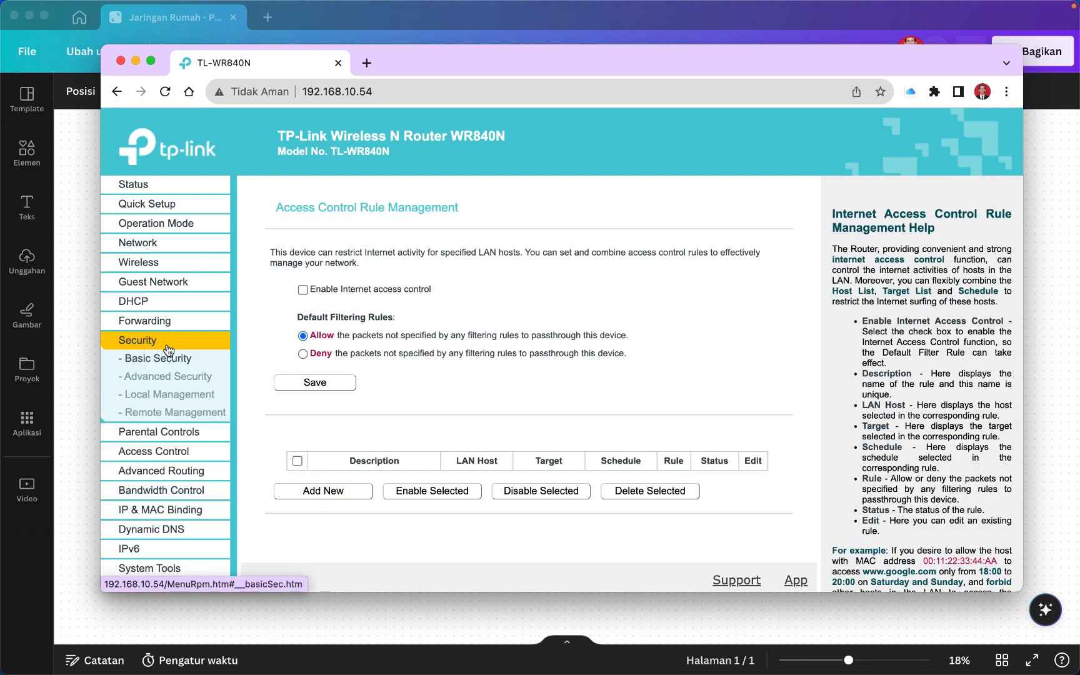
{"action": "left_click", "coordinate": [167, 356]}
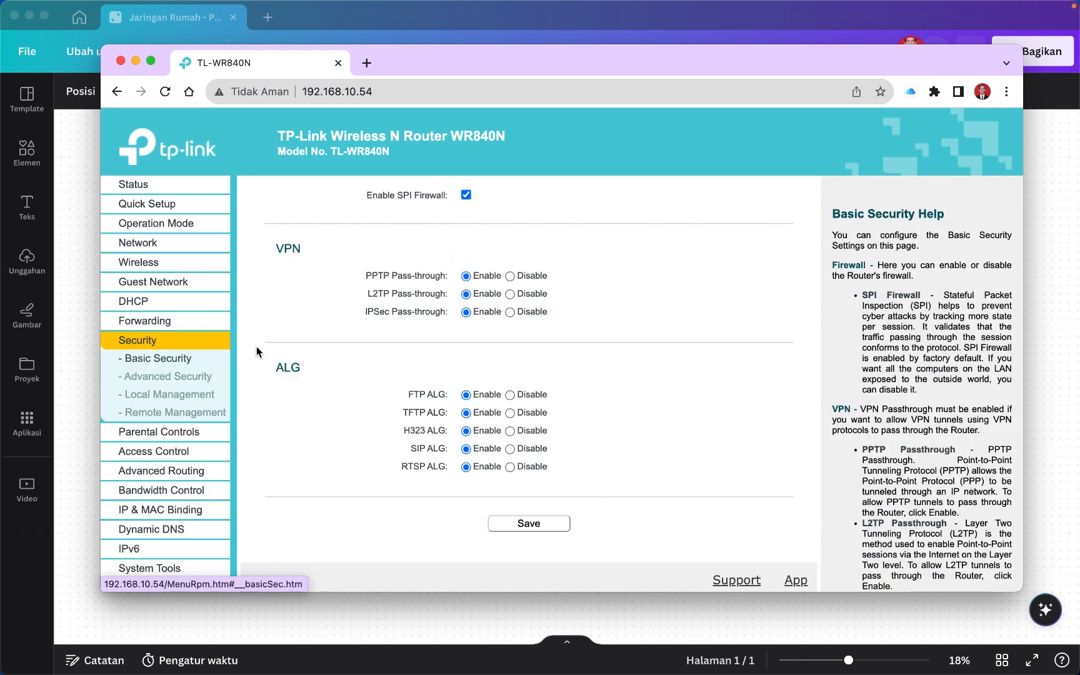
{"action": "left_click", "coordinate": [196, 379]}
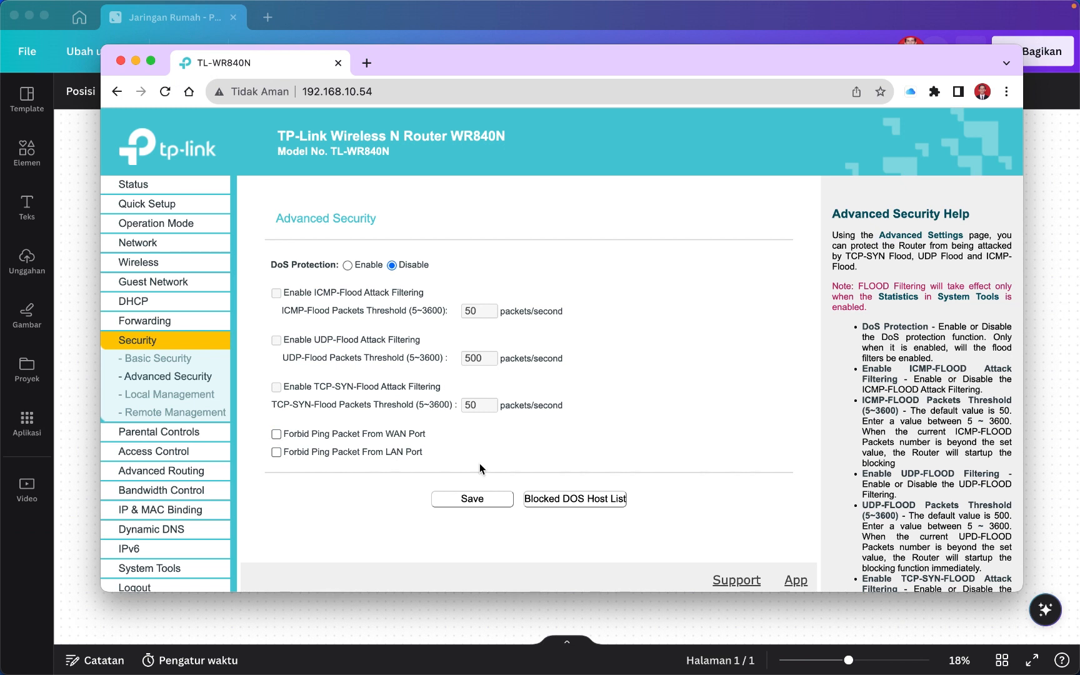
{"action": "left_click", "coordinate": [188, 417]}
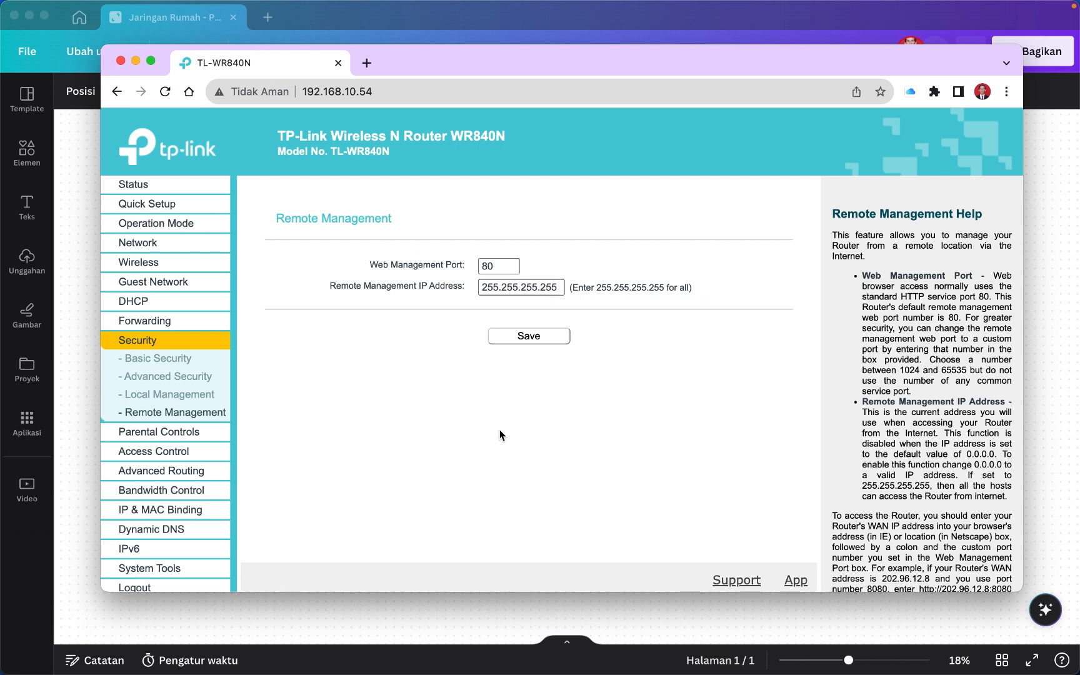
{"action": "left_click", "coordinate": [1032, 378]}
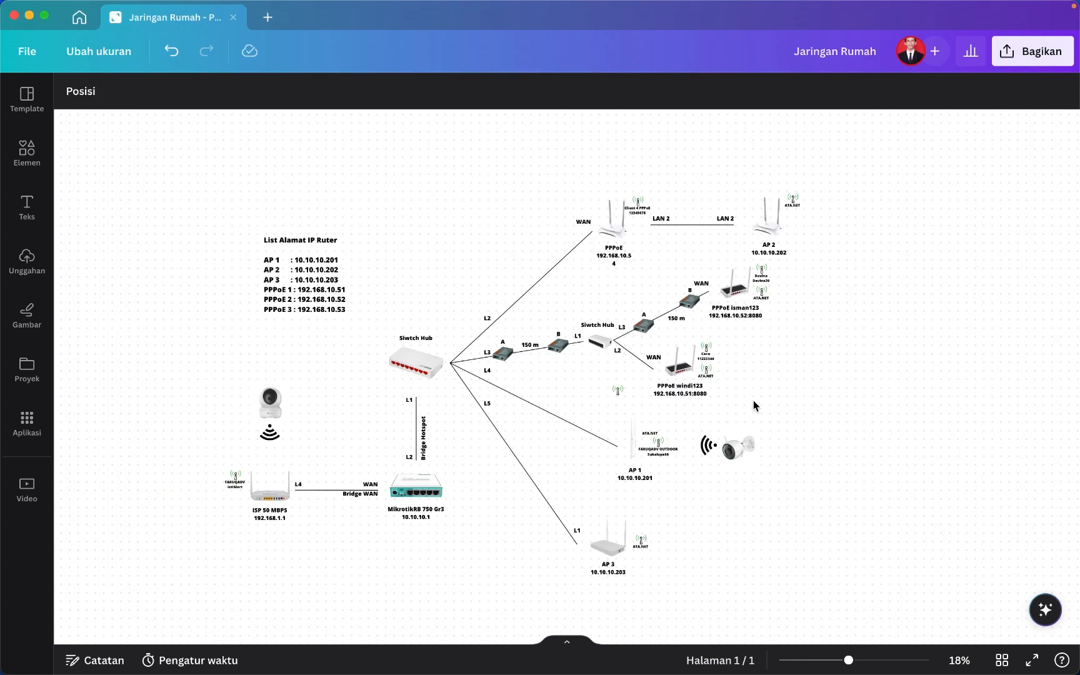
Scroll the router Status page to the WAN section showing 192.168.10.54 via PPPoE.
{"action": "mouse_move", "coordinate": [699, 668]}
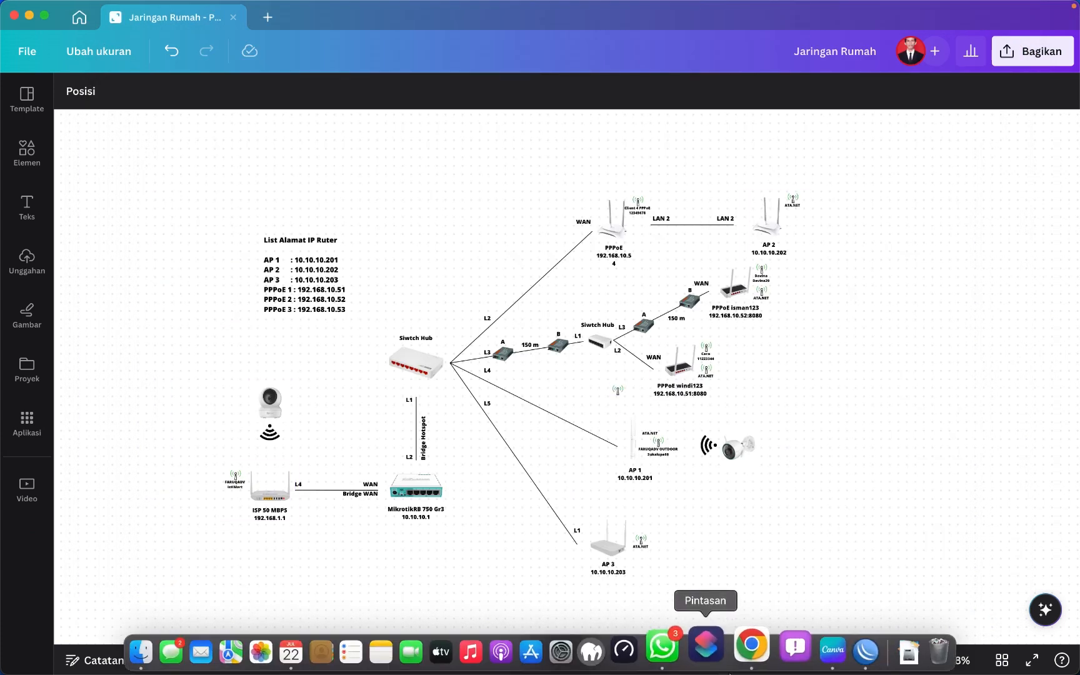
{"action": "left_click", "coordinate": [748, 666]}
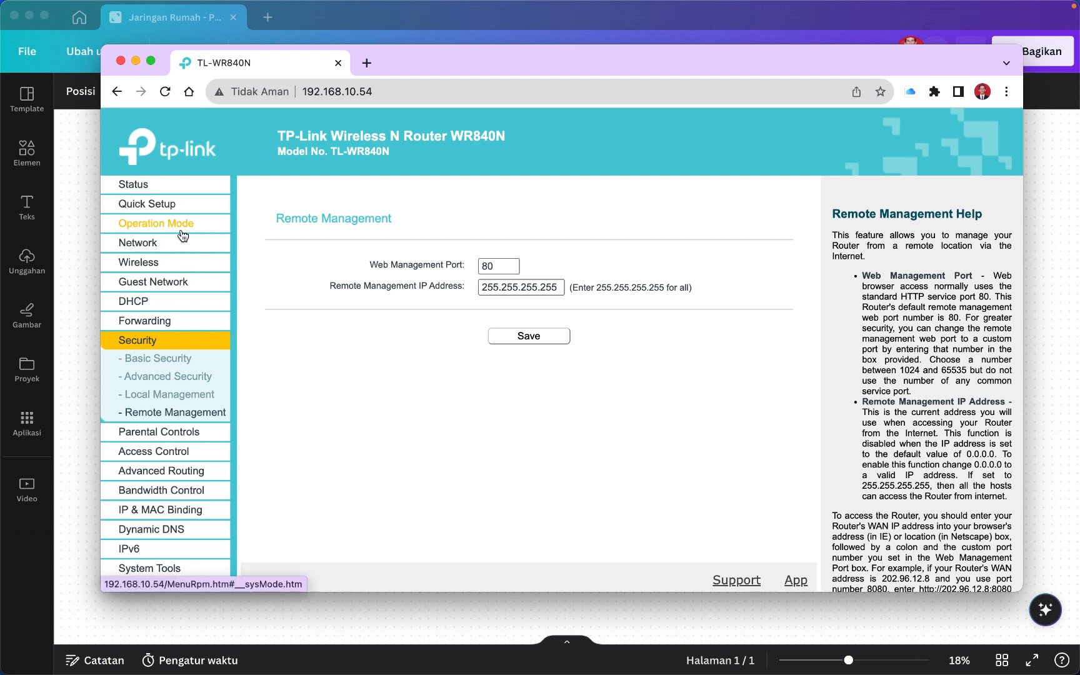
{"action": "left_click", "coordinate": [143, 184]}
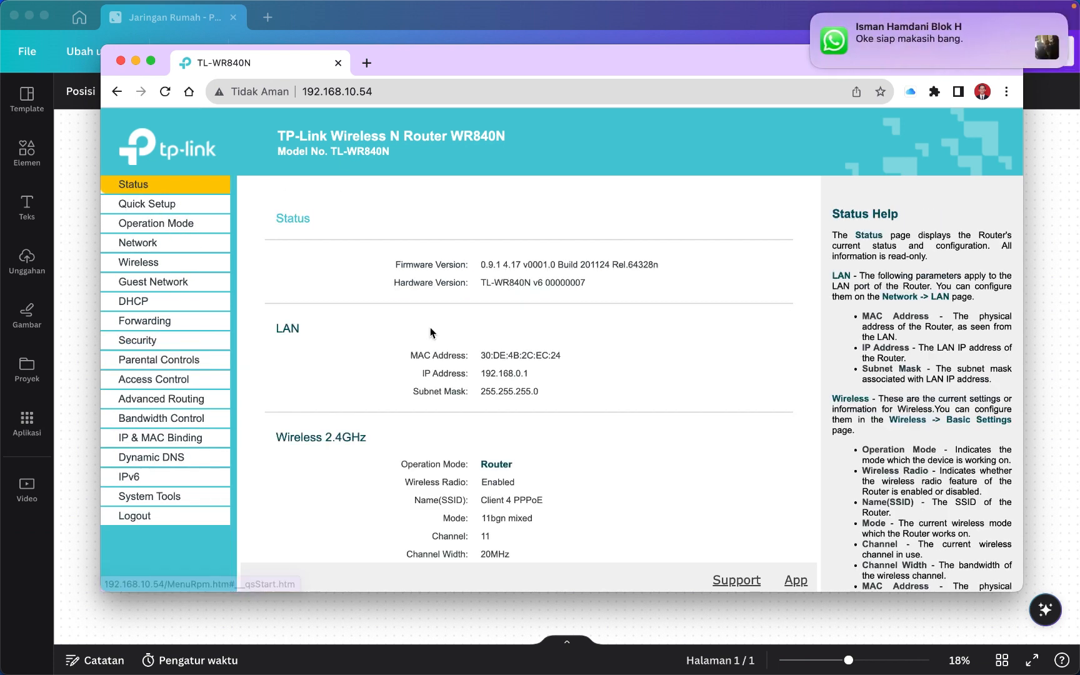
{"action": "scroll", "coordinate": [432, 333], "scroll_direction": "down", "scroll_amount": 3}
{"action": "scroll", "coordinate": [431, 333], "scroll_direction": "down", "scroll_amount": 2}
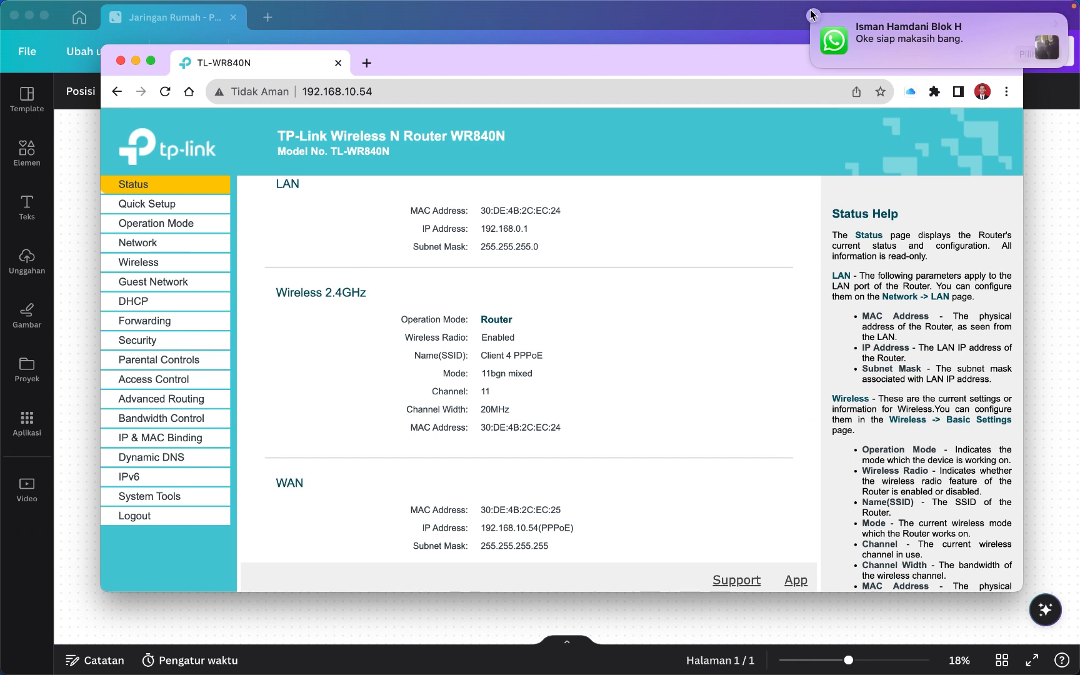
{"action": "scroll", "coordinate": [590, 350], "scroll_direction": "down", "scroll_amount": 5}
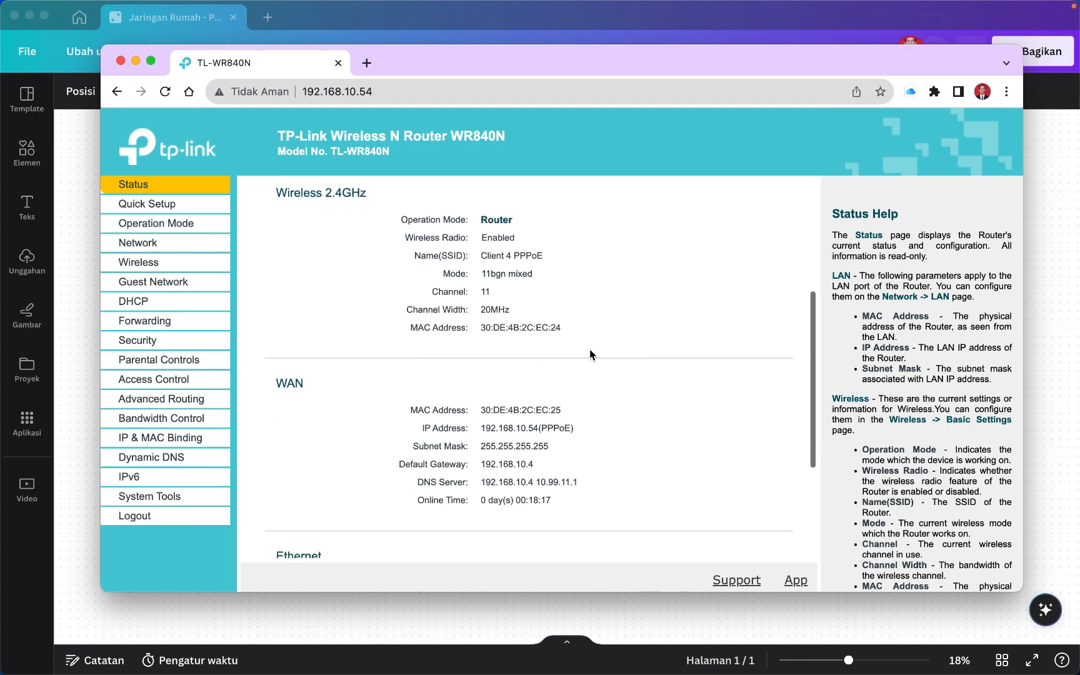
{"action": "scroll", "coordinate": [546, 335], "scroll_direction": "up", "scroll_amount": 7}
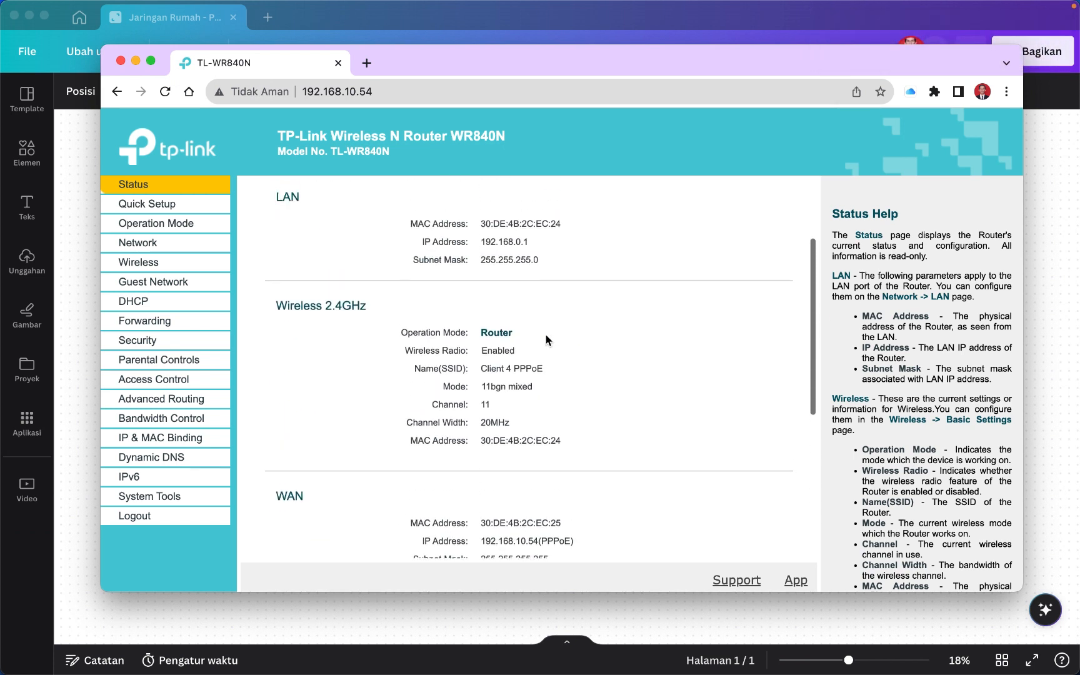
{"action": "scroll", "coordinate": [546, 335], "scroll_direction": "up", "scroll_amount": 2}
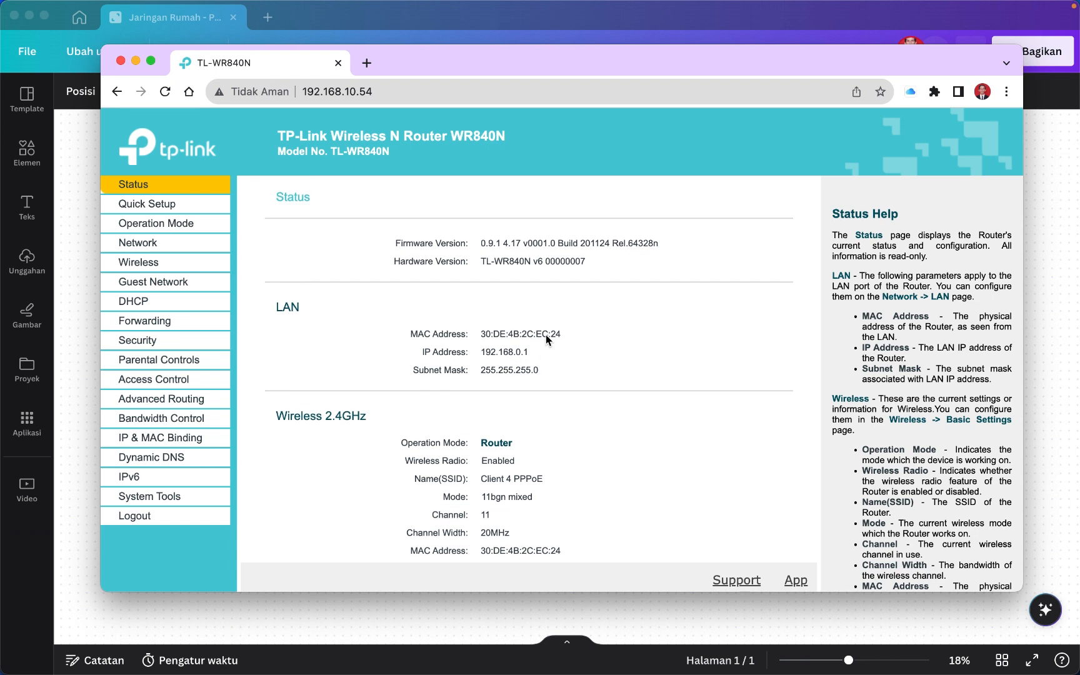
{"action": "scroll", "coordinate": [546, 335], "scroll_direction": "down", "scroll_amount": 1}
{"action": "scroll", "coordinate": [546, 335], "scroll_direction": "down", "scroll_amount": 1}
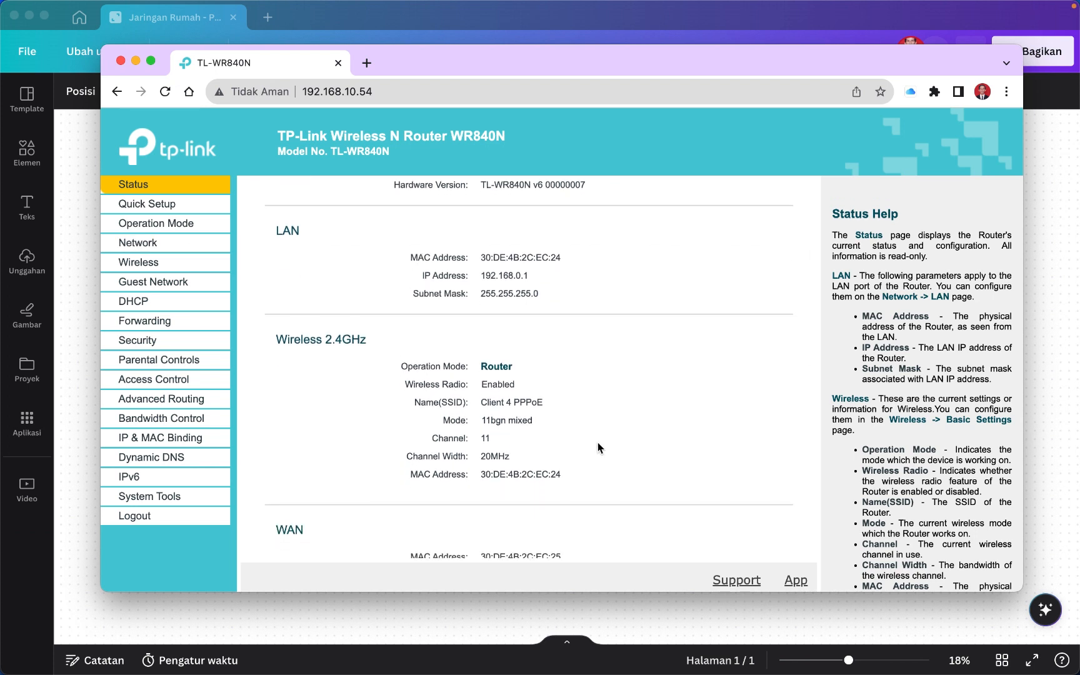
{"action": "scroll", "coordinate": [539, 500], "scroll_direction": "down", "scroll_amount": 4}
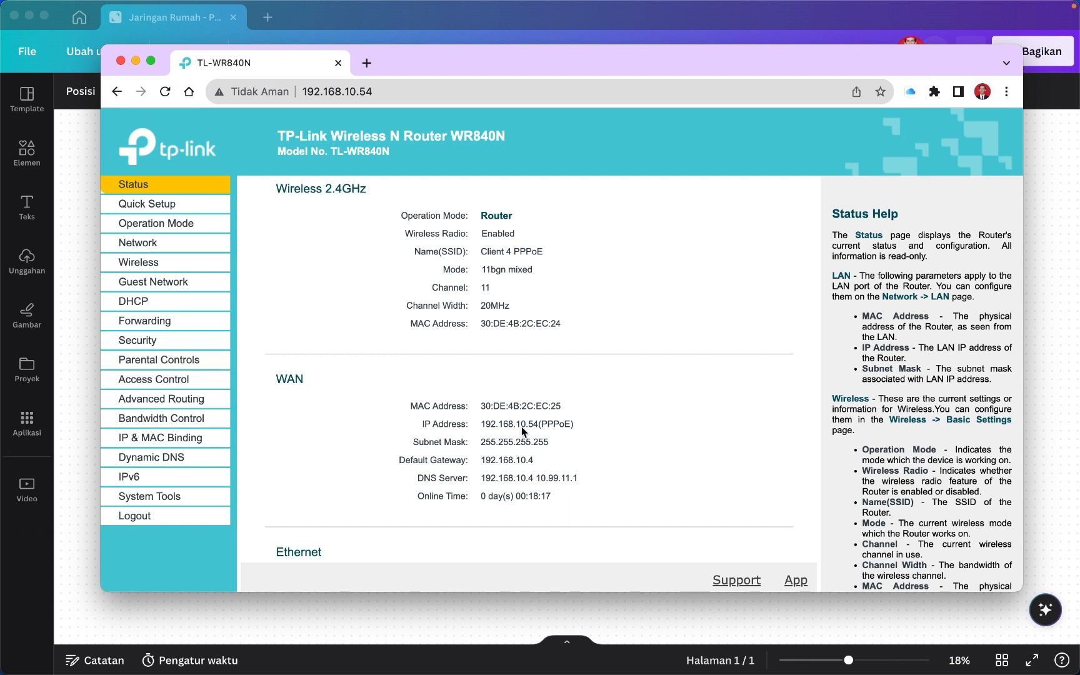
Drag the router browser window down to uncover the Canva network diagram.
{"action": "left_click", "coordinate": [384, 93]}
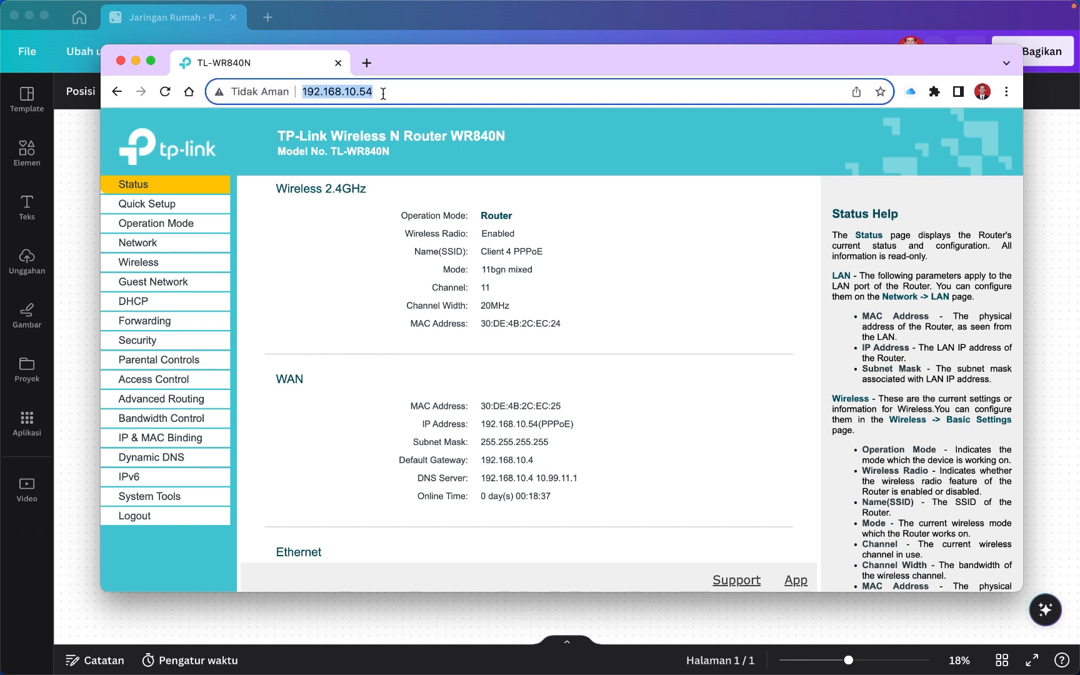
{"action": "left_click", "coordinate": [640, 439]}
{"action": "scroll", "coordinate": [639, 440], "scroll_direction": "down", "scroll_amount": 2}
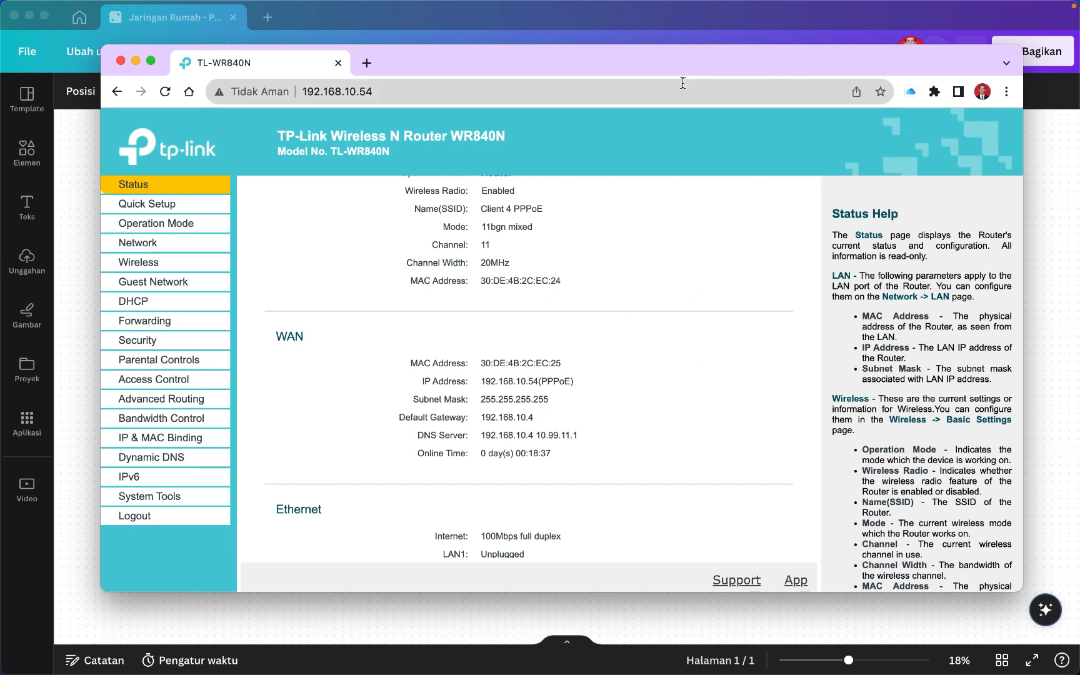
{"action": "left_click_drag", "start_coordinate": [682, 83], "coordinate": [644, 627]}
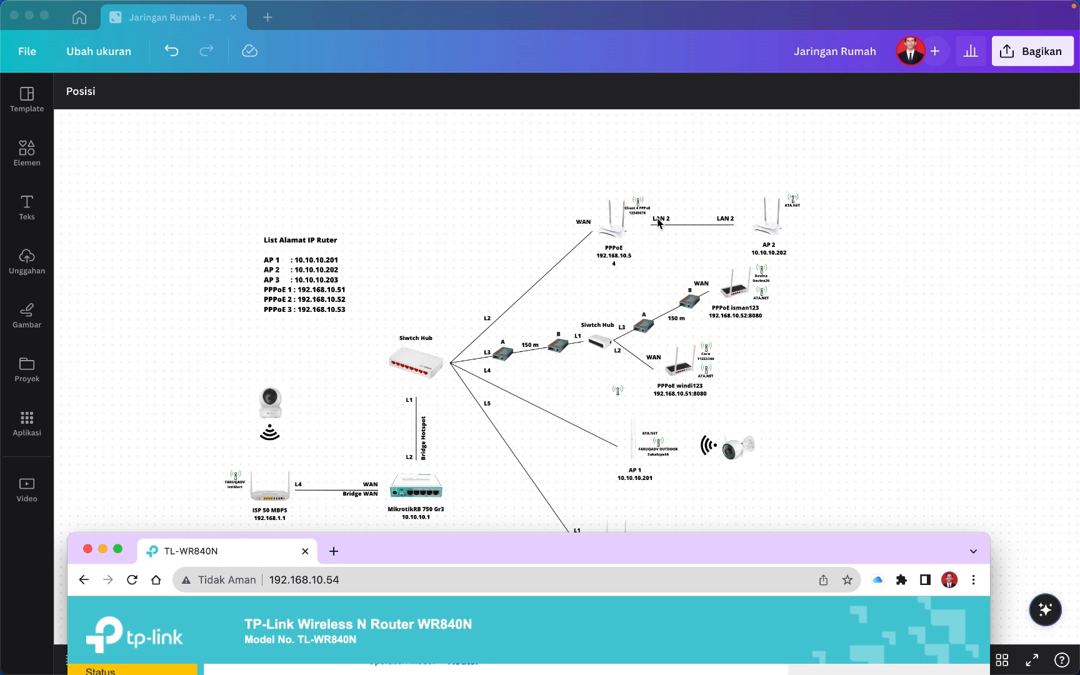
In the Canva diagram, select the AP 2 and MikrotikRB router groups to review them.
{"action": "left_click", "coordinate": [802, 193]}
{"action": "left_click", "coordinate": [777, 233]}
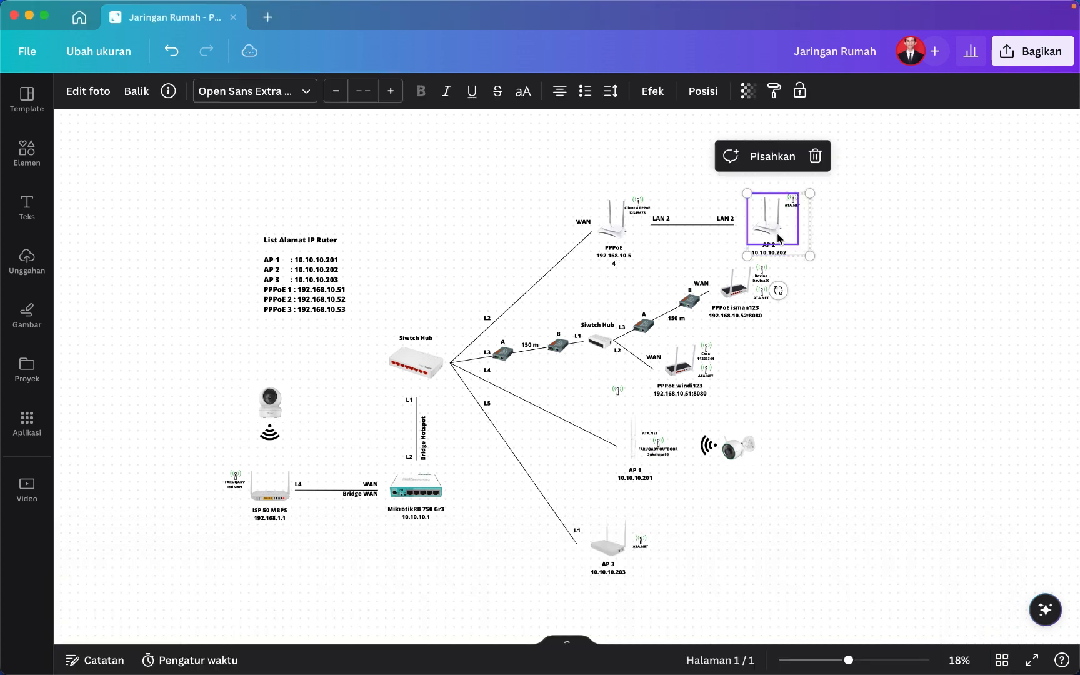
{"action": "left_click", "coordinate": [865, 226]}
{"action": "left_click", "coordinate": [769, 226]}
{"action": "left_click", "coordinate": [456, 491]}
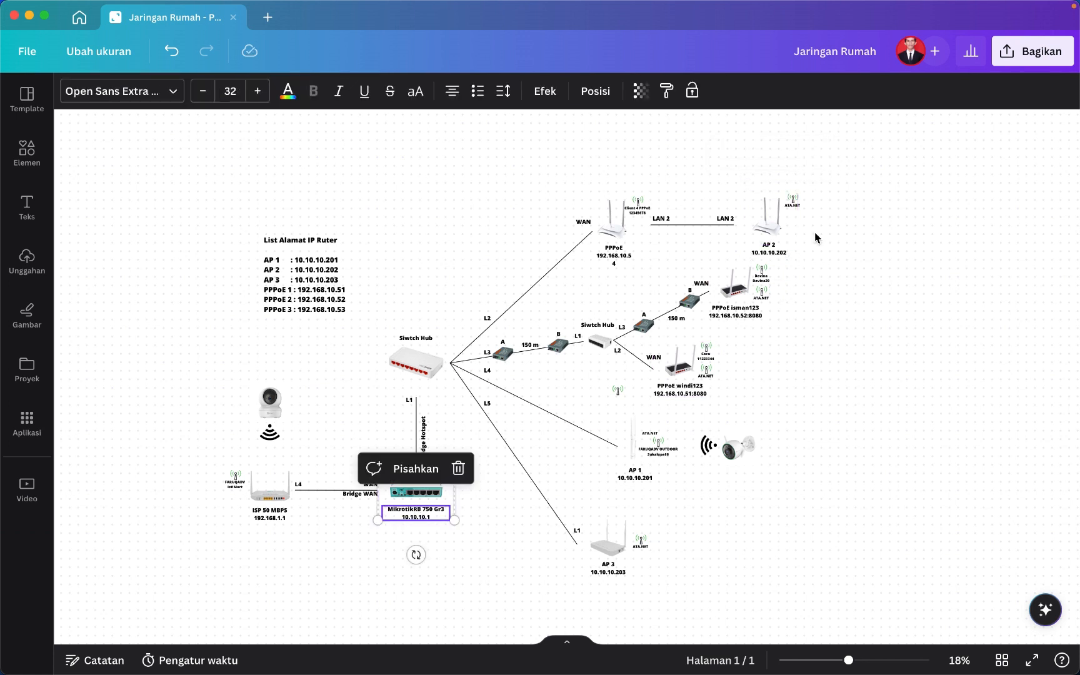
{"action": "left_click", "coordinate": [783, 214]}
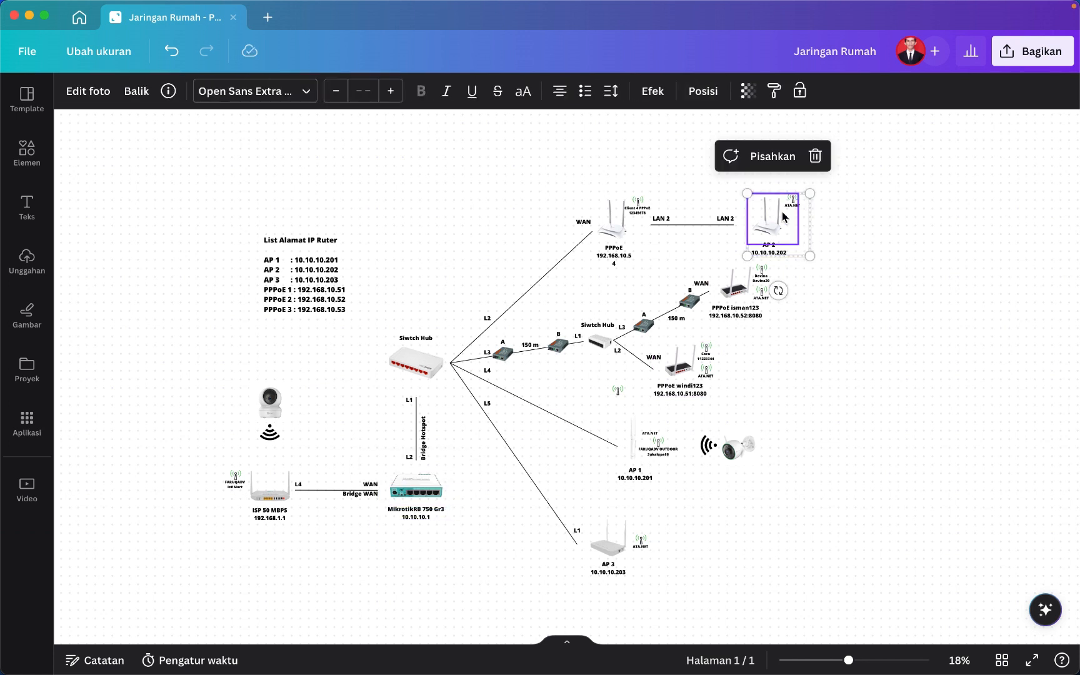
Bring the TL-WR840N Status page back in front and move its window up into view.
{"action": "mouse_move", "coordinate": [696, 667]}
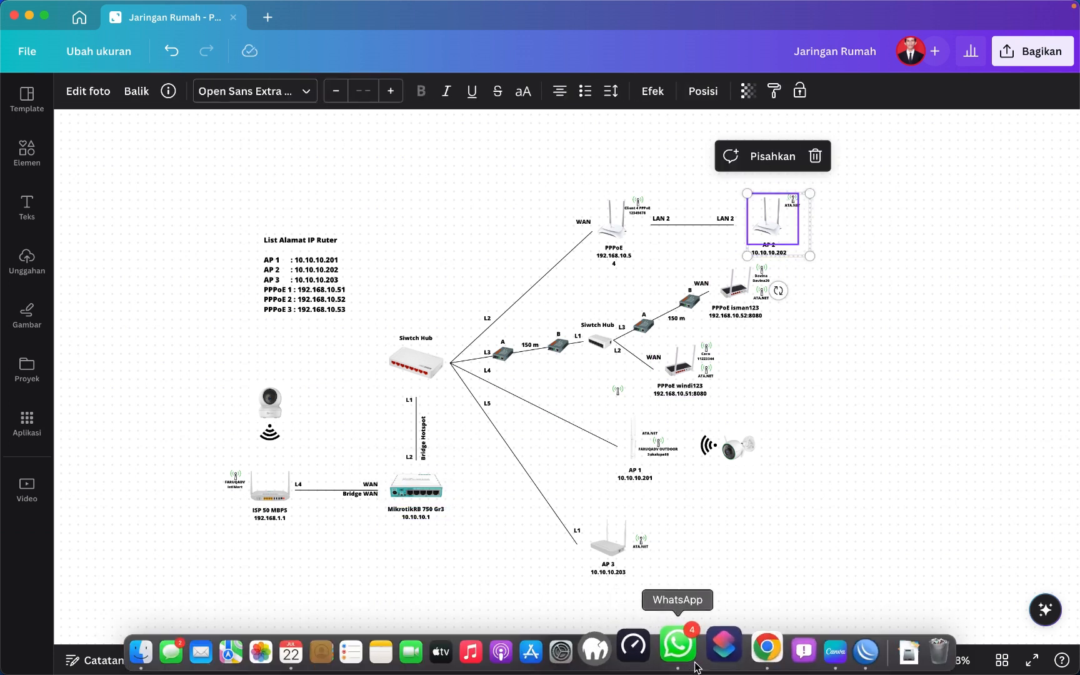
{"action": "left_click", "coordinate": [767, 652]}
{"action": "left_click_drag", "start_coordinate": [594, 562], "coordinate": [586, 97]}
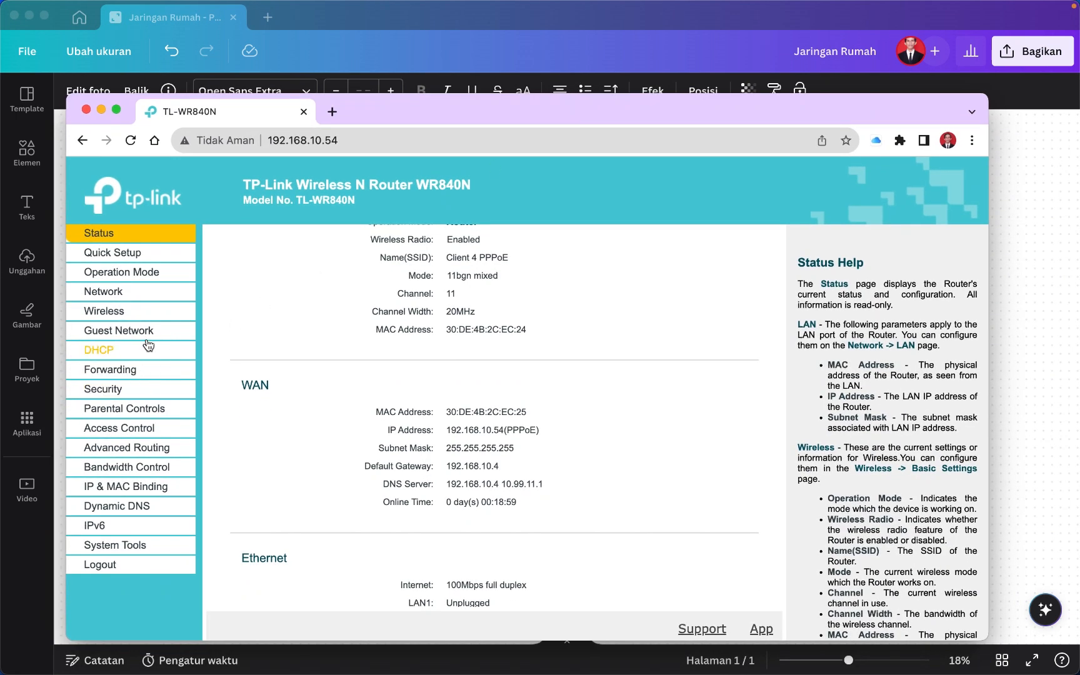
Go to Network > IPTV, keeping IPTV enabled with Bridge mode.
{"action": "left_click", "coordinate": [126, 293]}
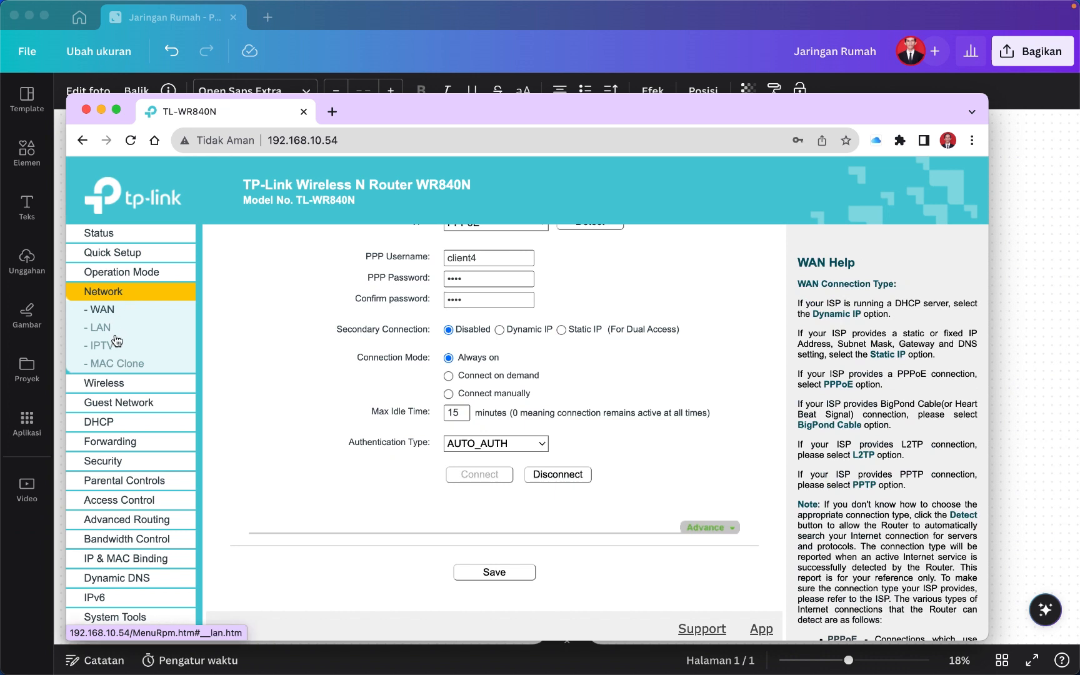
{"action": "left_click", "coordinate": [102, 345]}
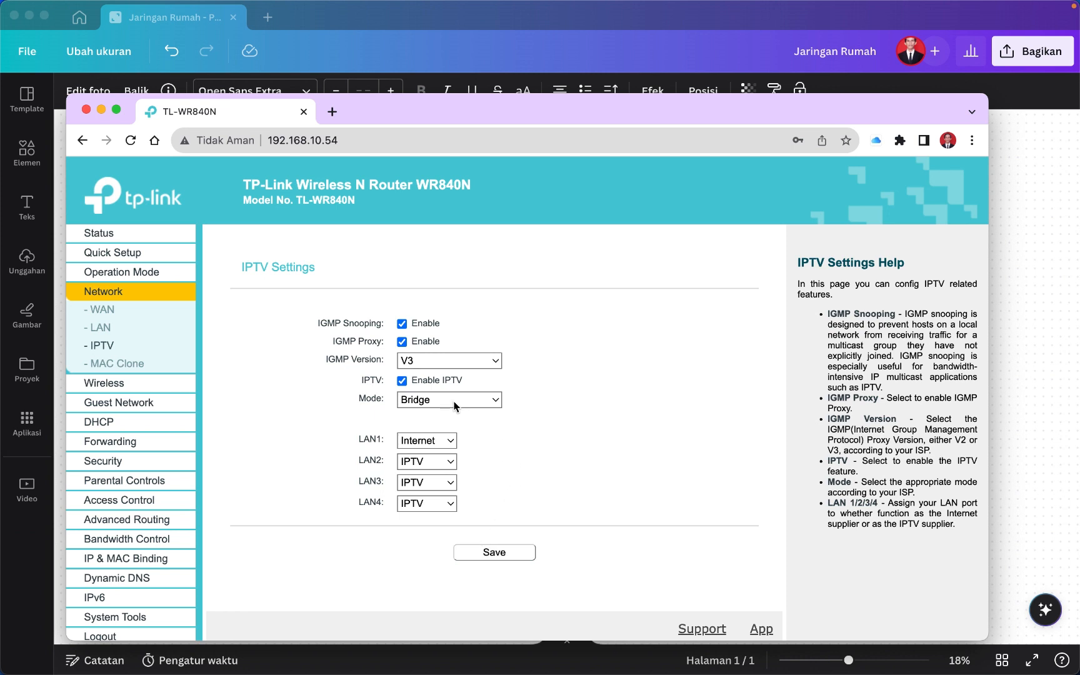
{"action": "left_click", "coordinate": [403, 381]}
{"action": "left_click", "coordinate": [402, 381]}
{"action": "left_click", "coordinate": [425, 402]}
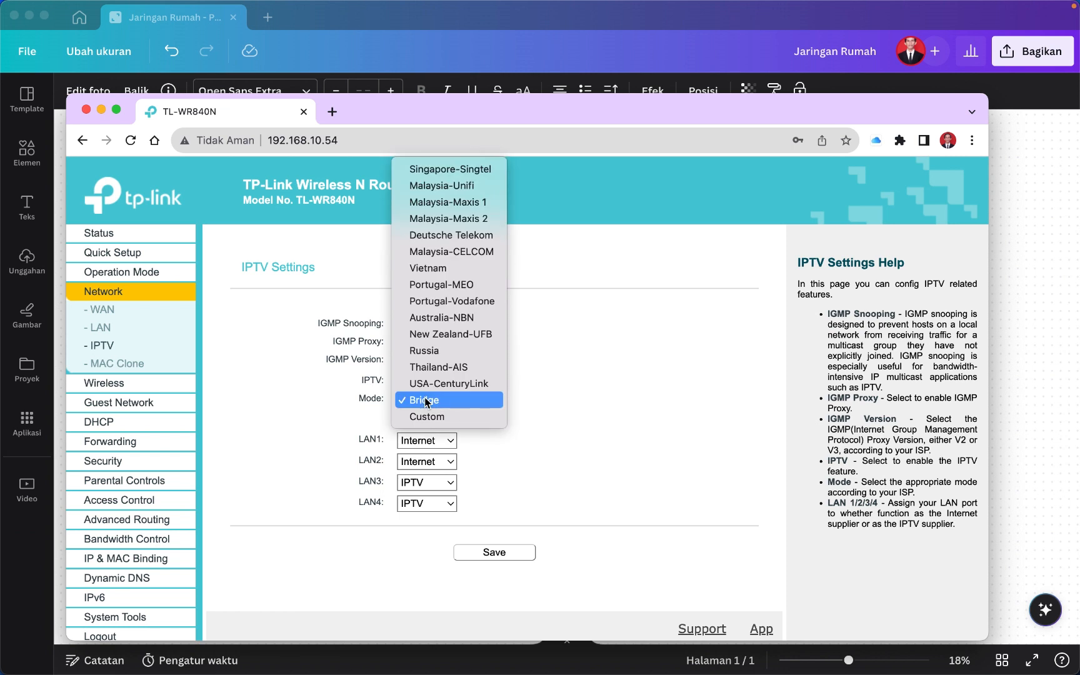
{"action": "left_click", "coordinate": [553, 477]}
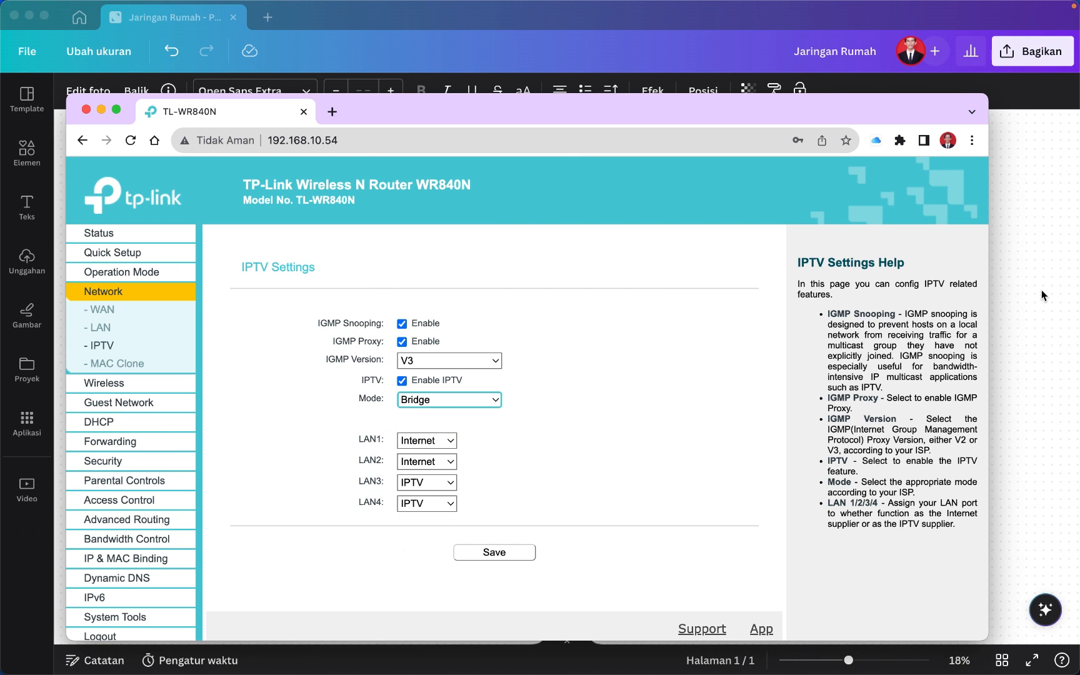
Assign LAN2 the IPTV role, then select the new router's PPPoE label in Canva.
{"action": "left_click", "coordinate": [1009, 385]}
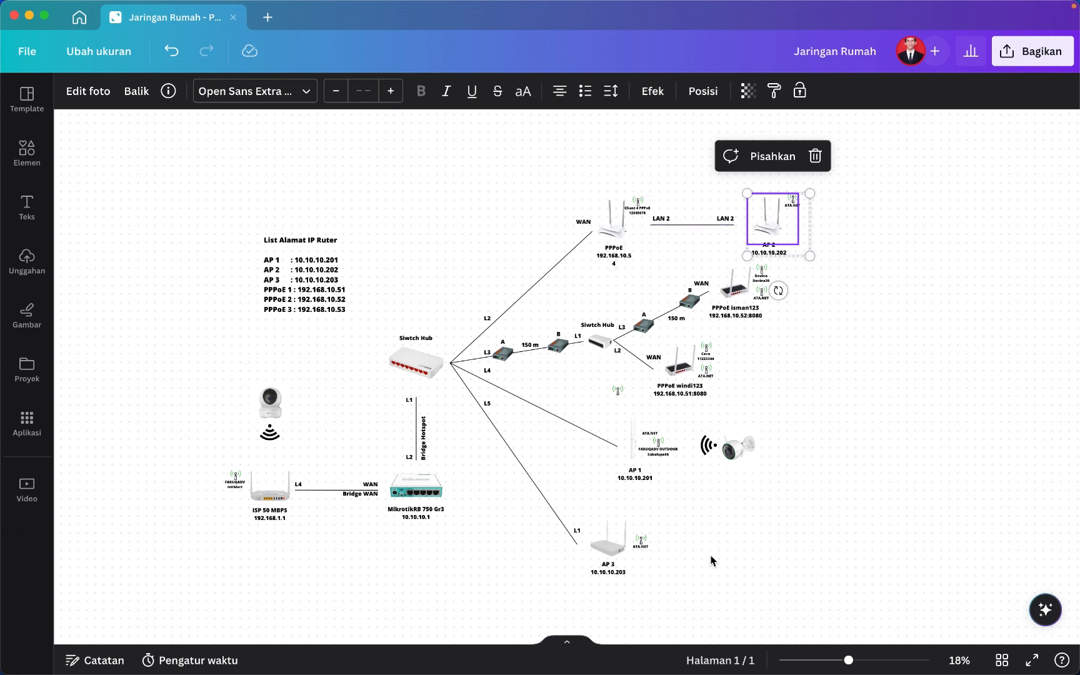
{"action": "mouse_move", "coordinate": [686, 671]}
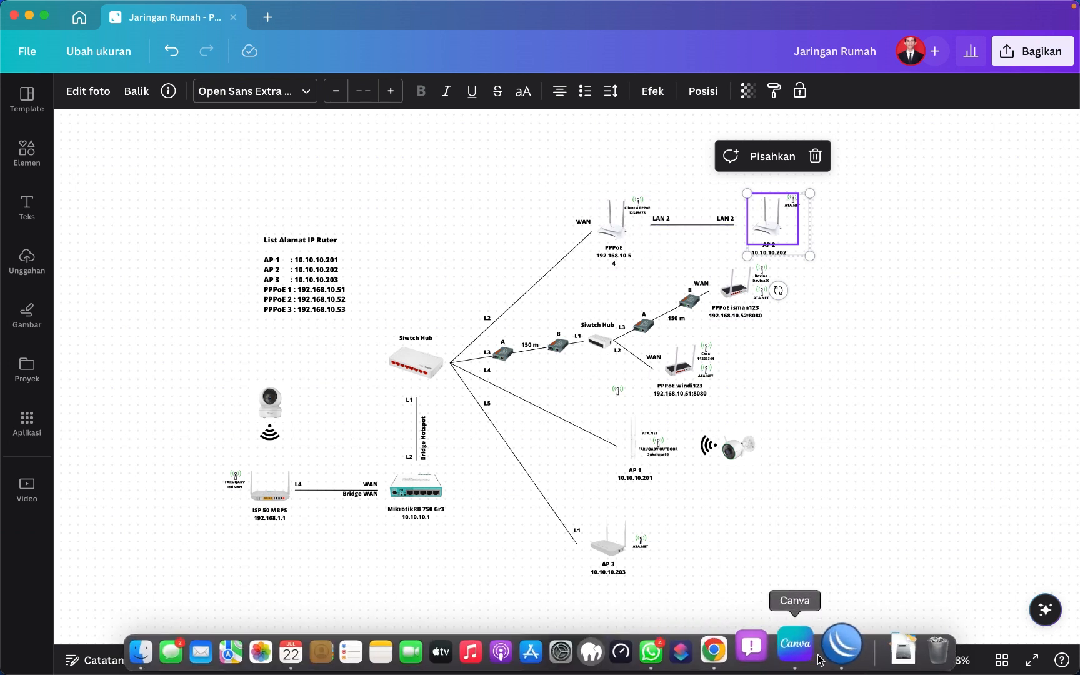
{"action": "left_click", "coordinate": [738, 650]}
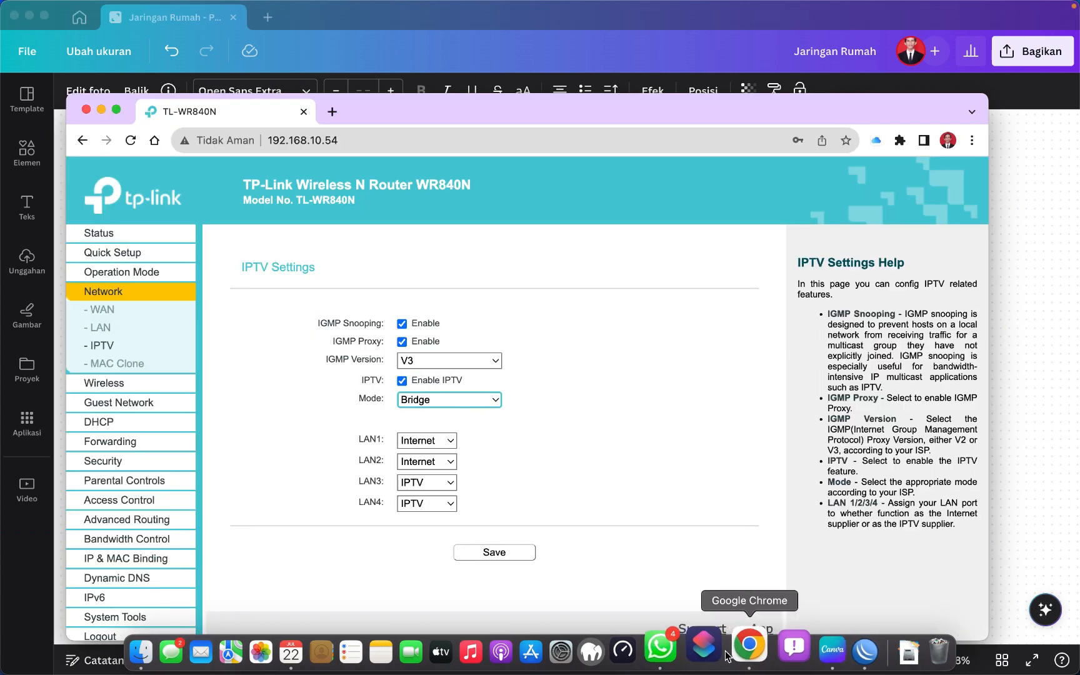
{"action": "left_click", "coordinate": [437, 463]}
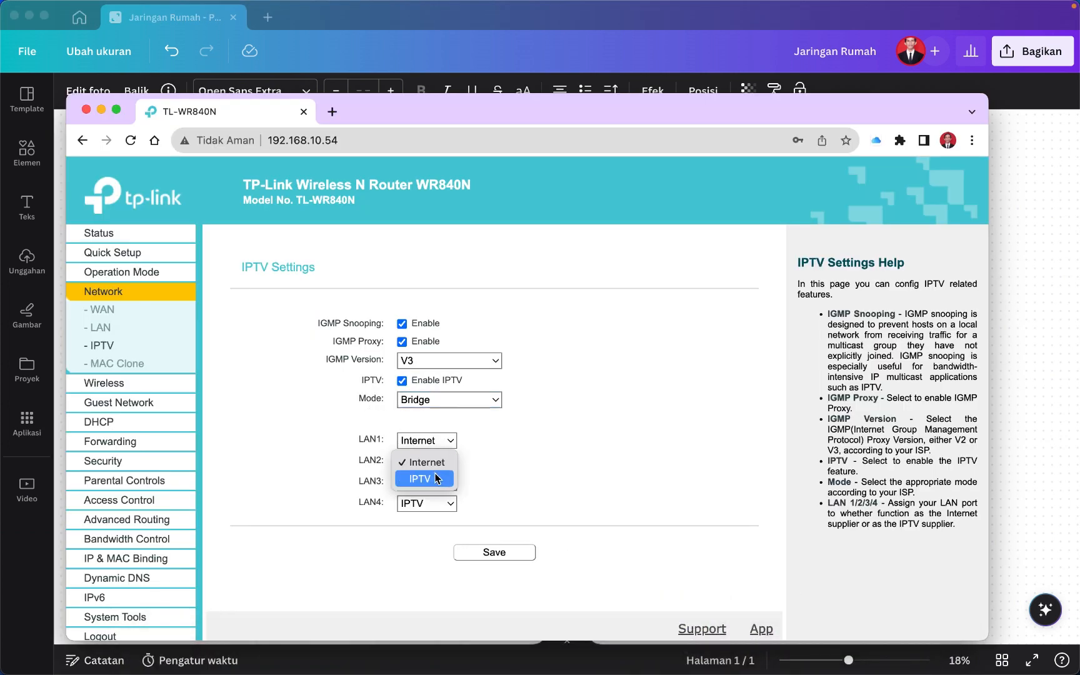
{"action": "left_click", "coordinate": [435, 481]}
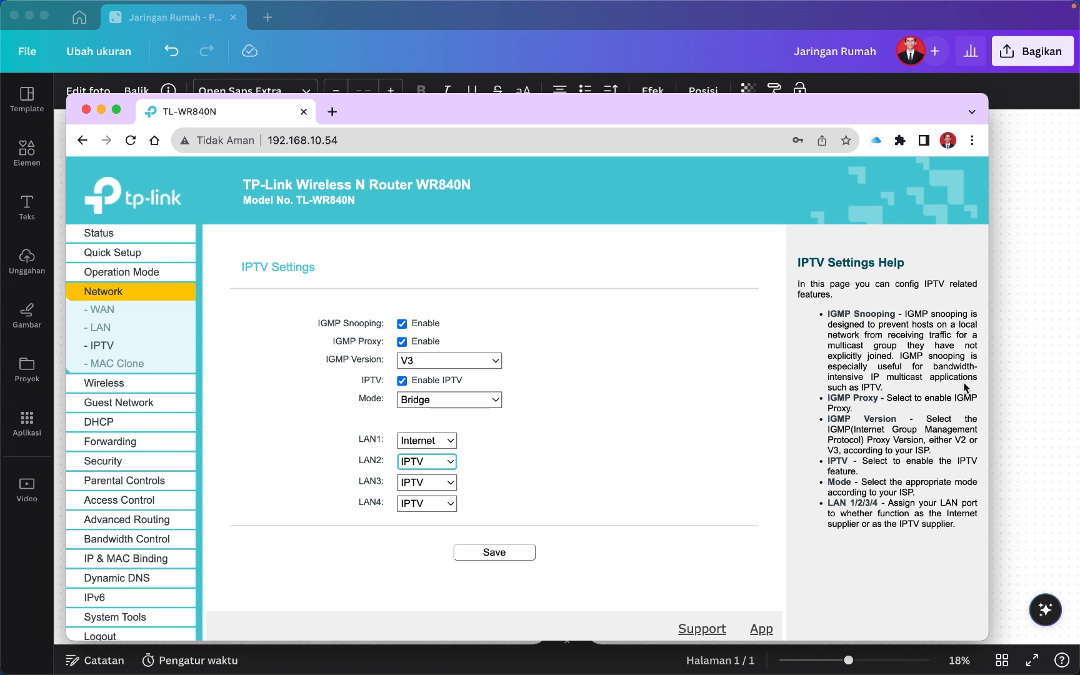
{"action": "left_click", "coordinate": [1018, 377]}
{"action": "left_click", "coordinate": [628, 252]}
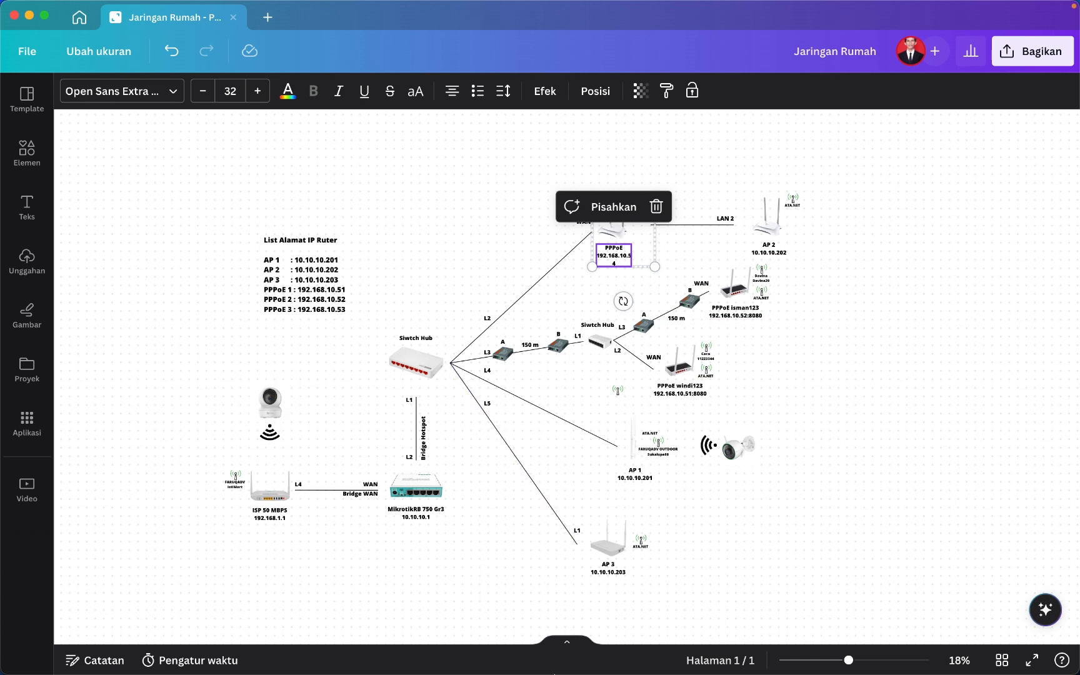
Check the WinBox Simple Queues list of client speed limits, then bring the IPTV settings page back.
{"action": "left_click", "coordinate": [851, 432]}
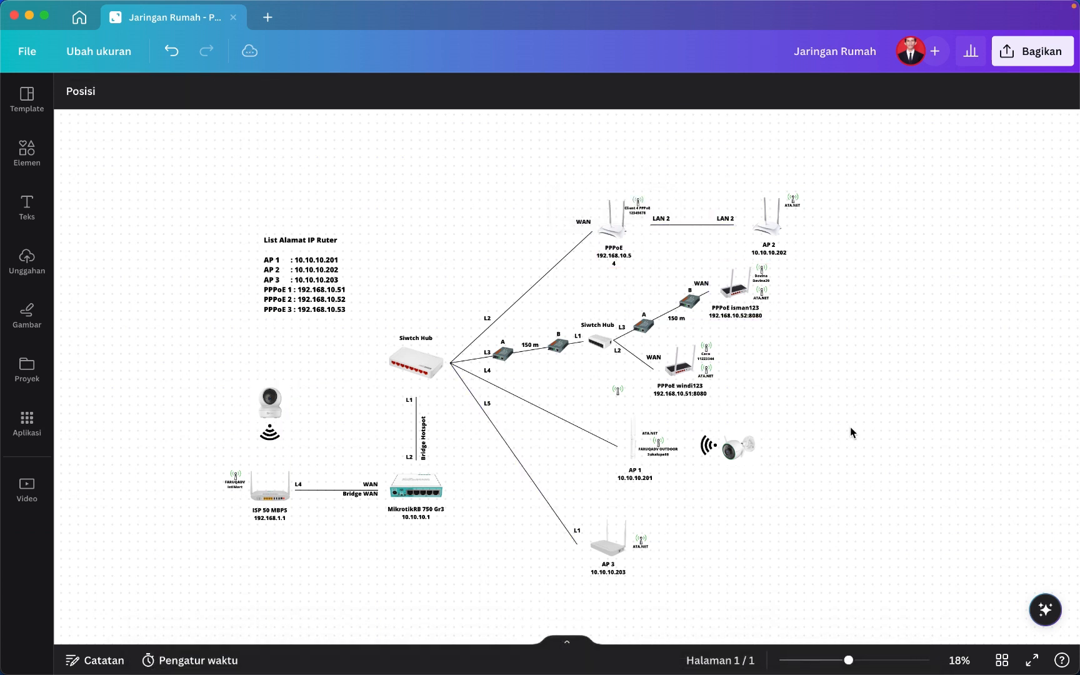
{"action": "mouse_move", "coordinate": [803, 672]}
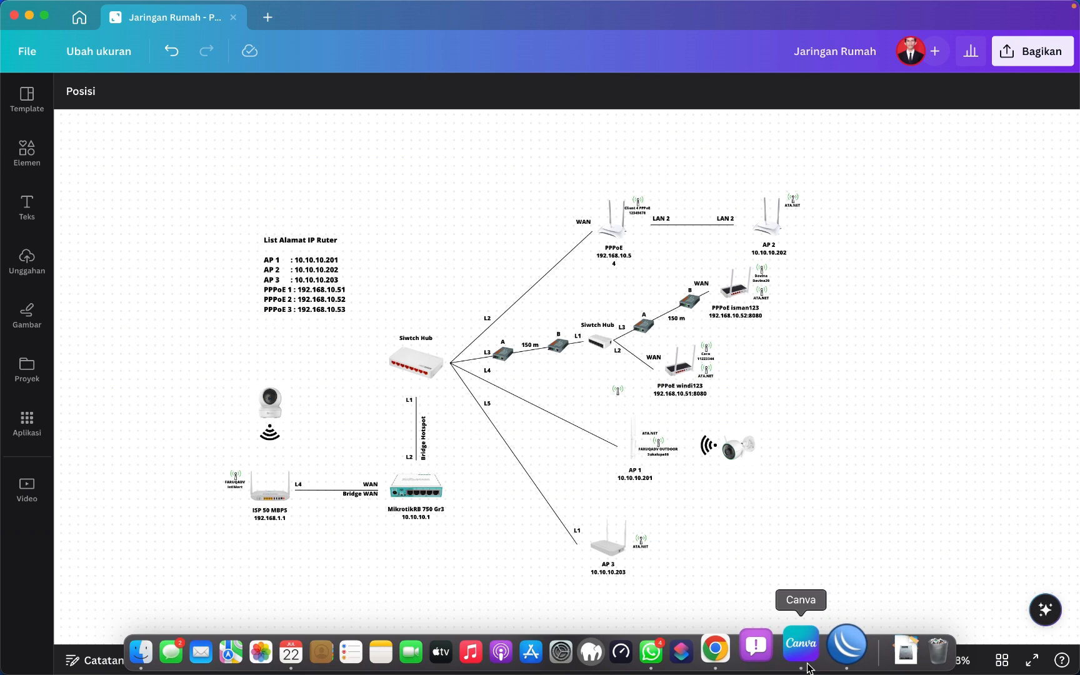
{"action": "left_click", "coordinate": [834, 659]}
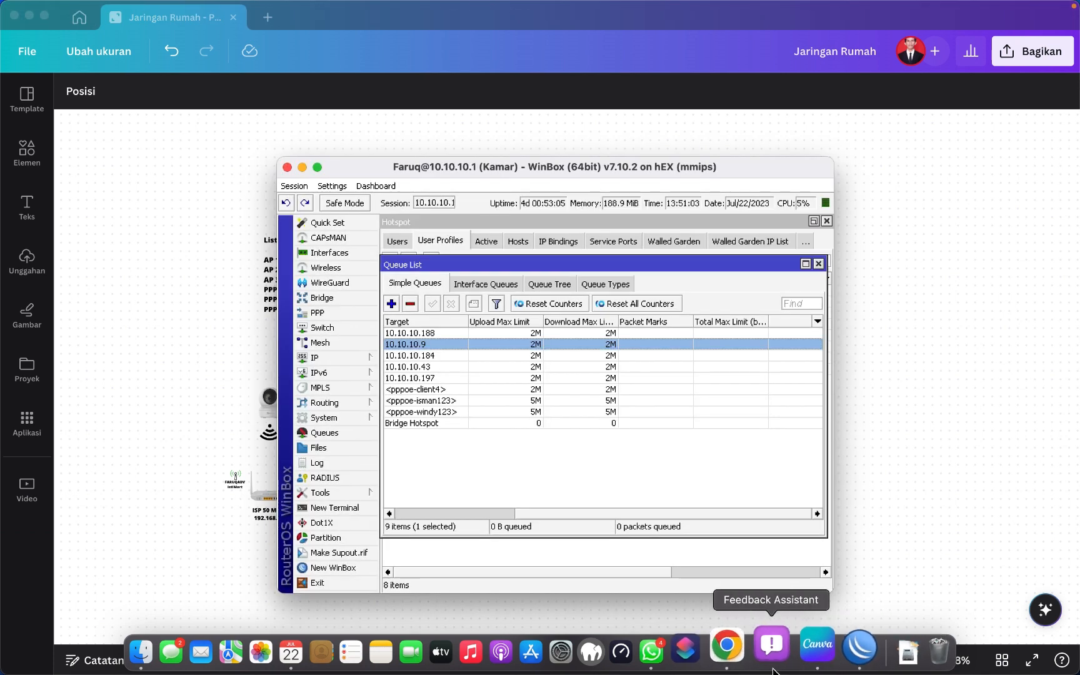
{"action": "left_click", "coordinate": [727, 654]}
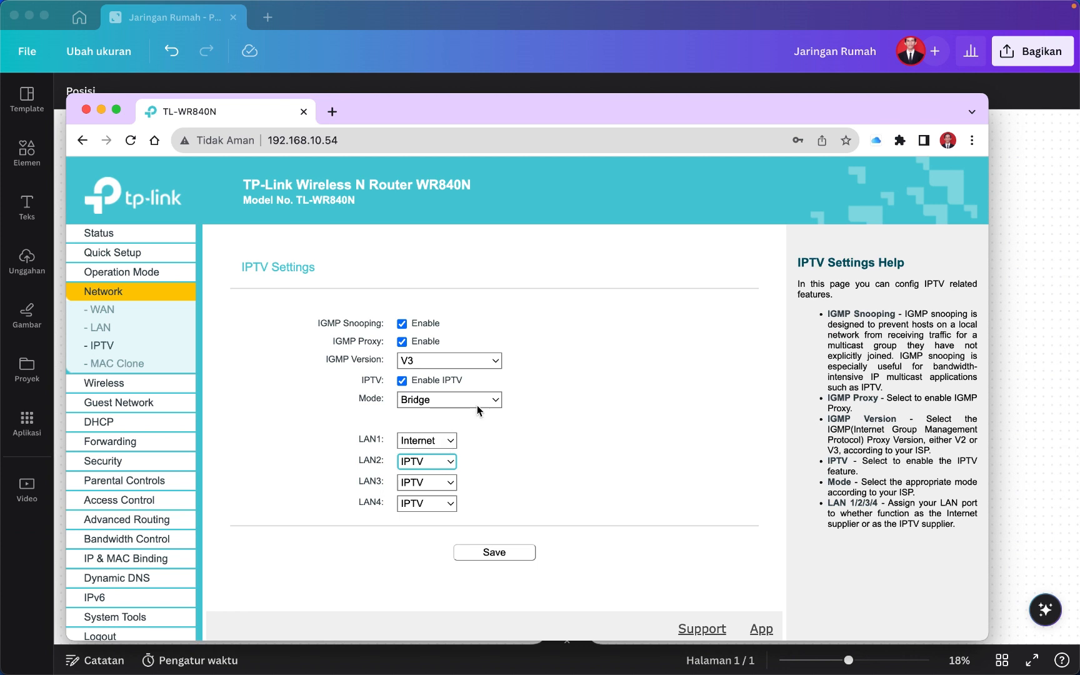
Save the IPTV bridge settings (LAN1 Internet, LAN2–LAN4 IPTV) and return to the Canva diagram.
{"action": "left_click_drag", "start_coordinate": [553, 116], "coordinate": [553, 62]}
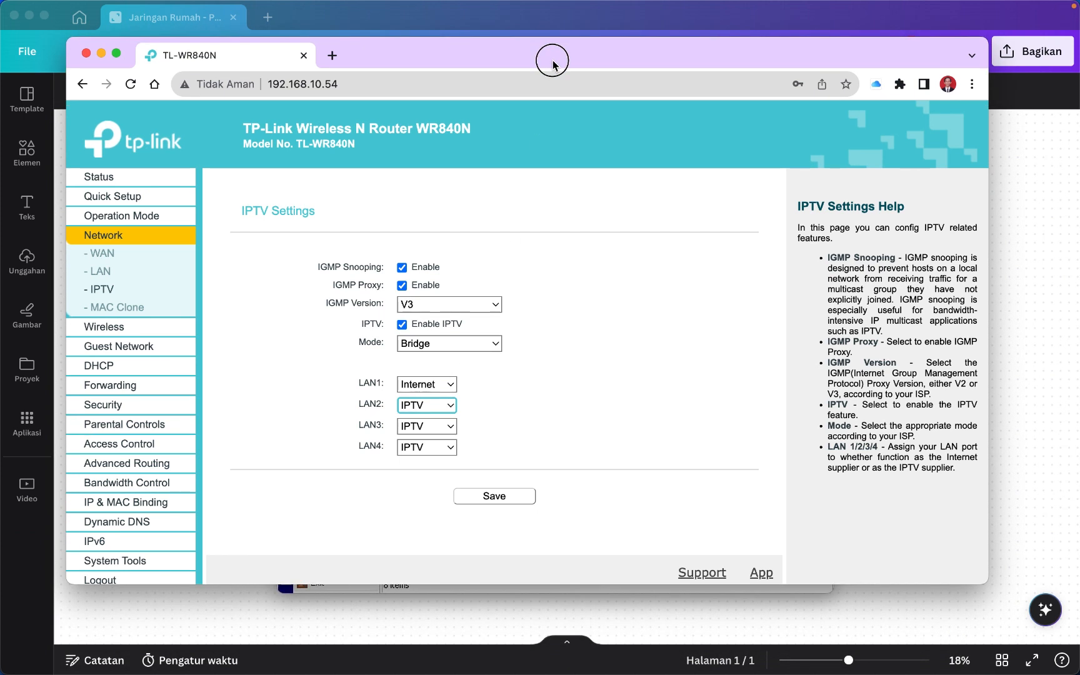
{"action": "left_click", "coordinate": [495, 502]}
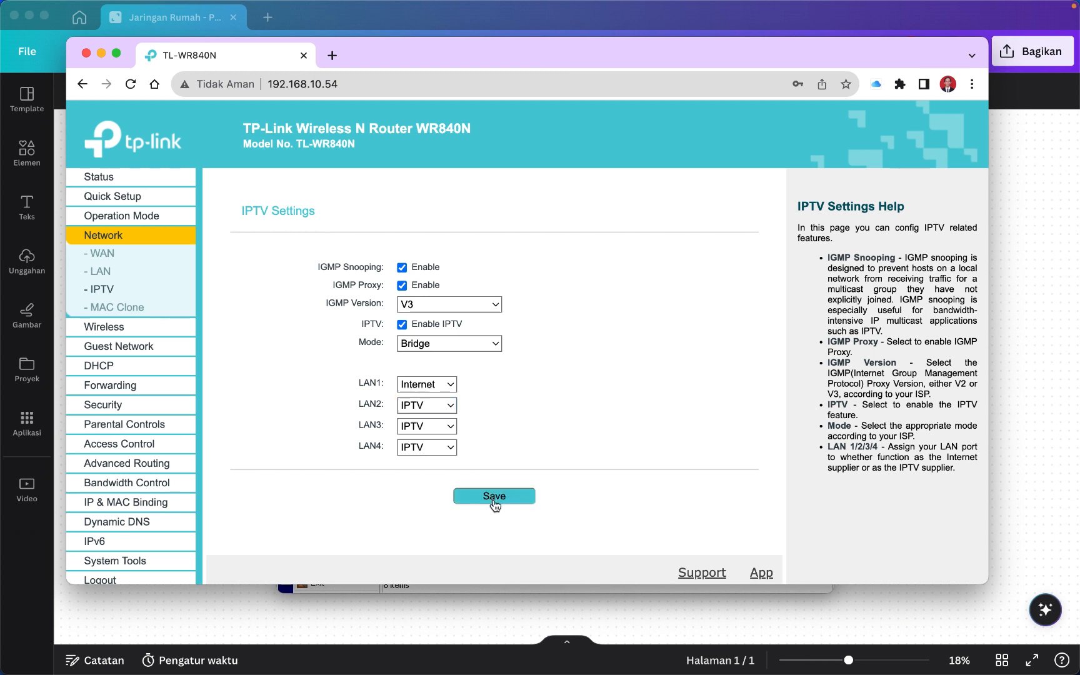
{"action": "left_click", "coordinate": [648, 619]}
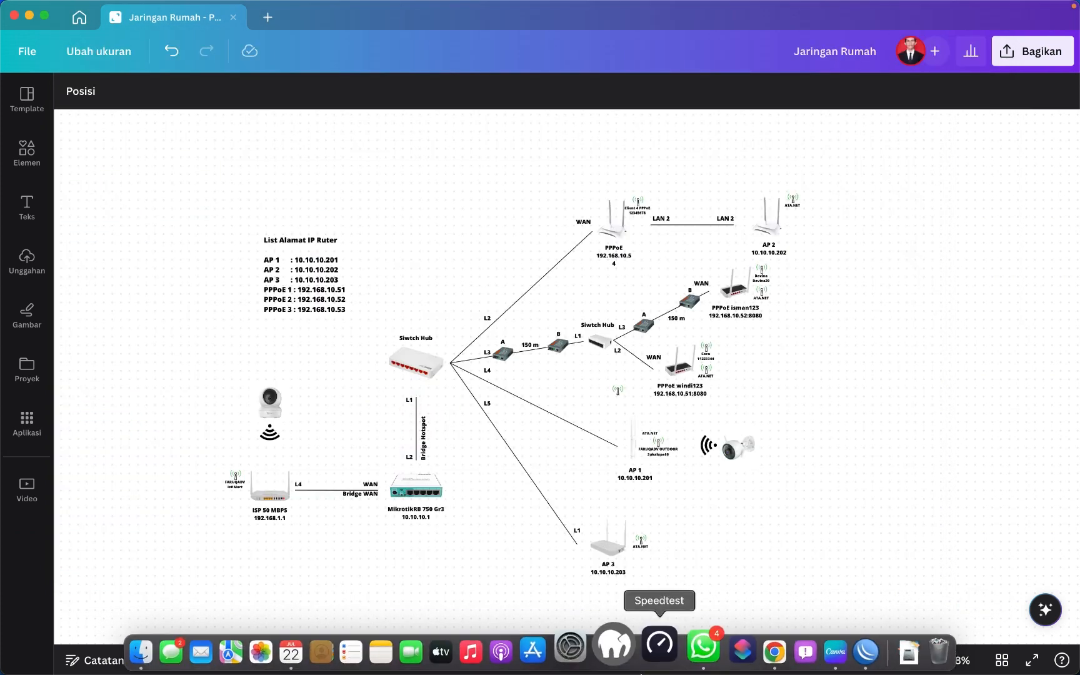